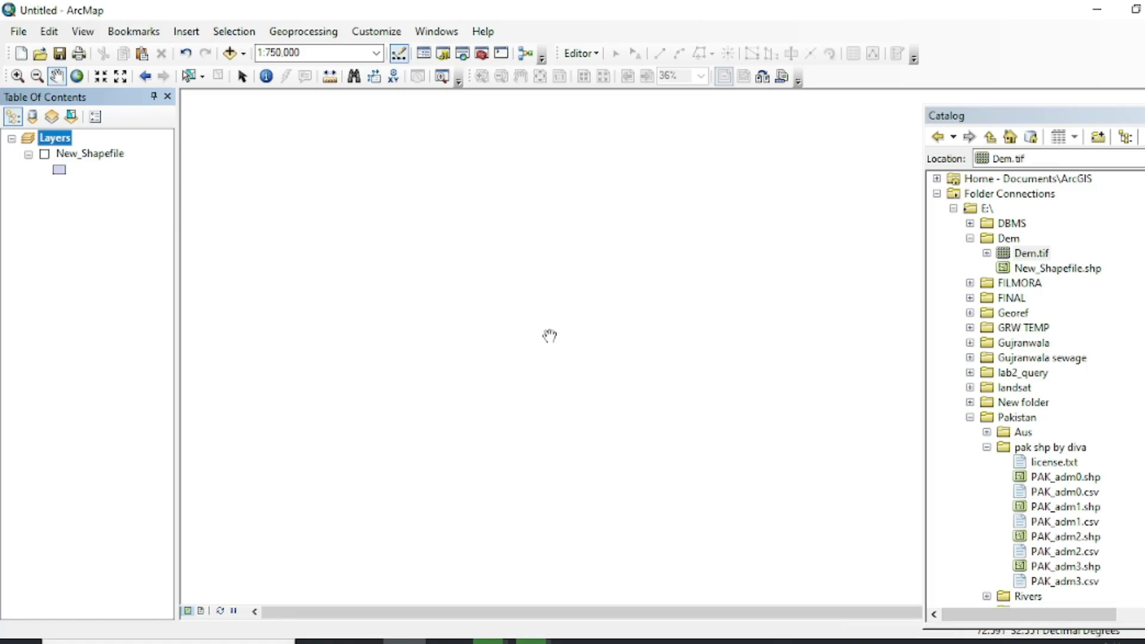
Add the Dem.tif raster from the E:\Dem folder to the map.
{"action": "mouse_move", "coordinate": [1025, 261]}
{"action": "left_mouse_down"}
{"action": "mouse_move", "coordinate": [793, 317]}
{"action": "mouse_move", "coordinate": [466, 342]}
{"action": "mouse_move", "coordinate": [558, 323]}
{"action": "left_mouse_up"}
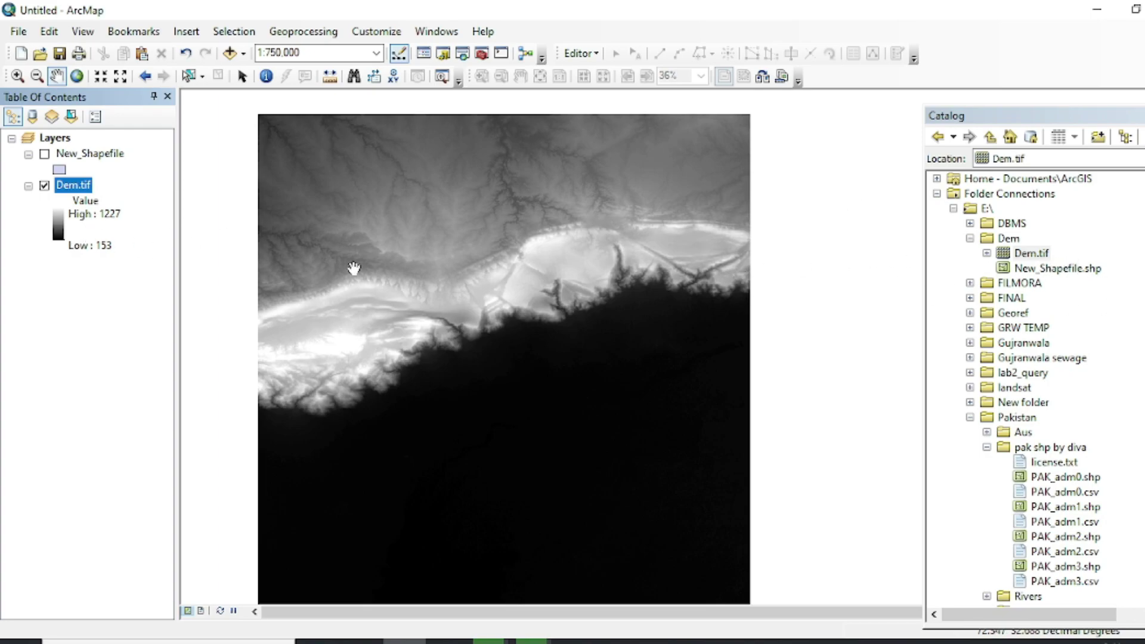
{"action": "scroll", "coordinate": [472, 290], "scroll_direction": "up", "scroll_amount": 1}
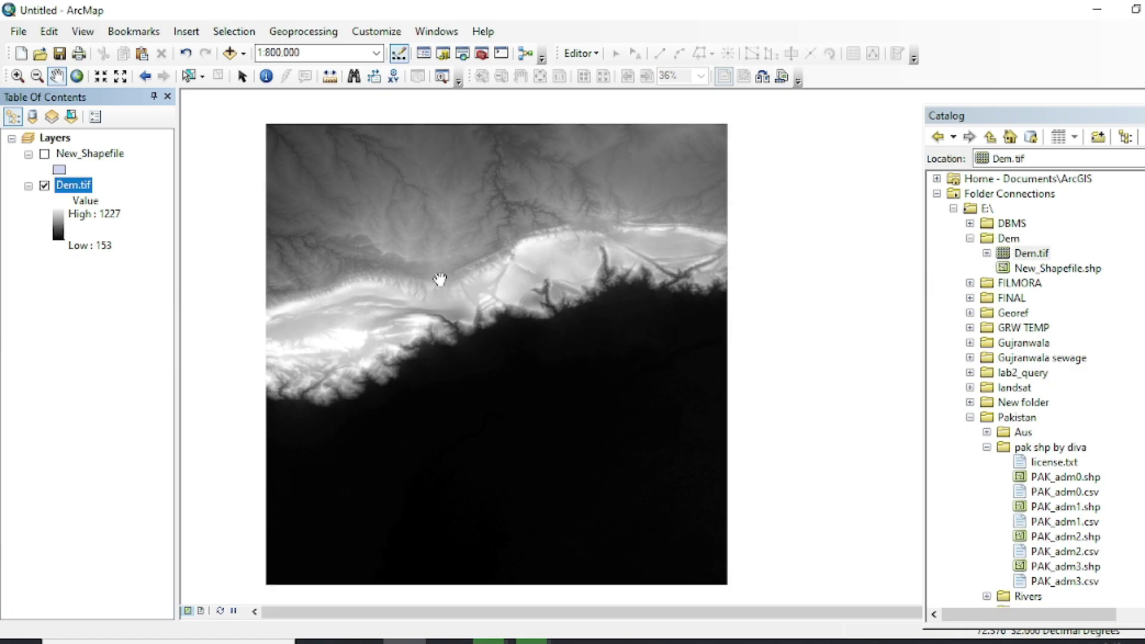
{"action": "left_click_drag", "start_coordinate": [441, 279], "coordinate": [483, 277]}
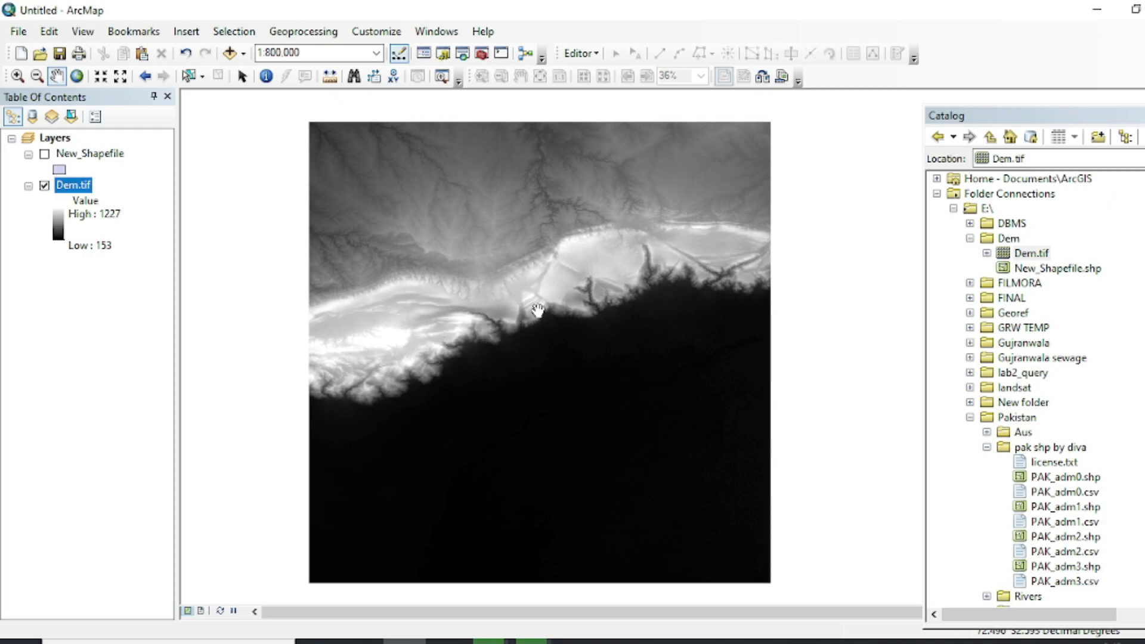
{"action": "left_click_drag", "start_coordinate": [542, 311], "coordinate": [544, 308]}
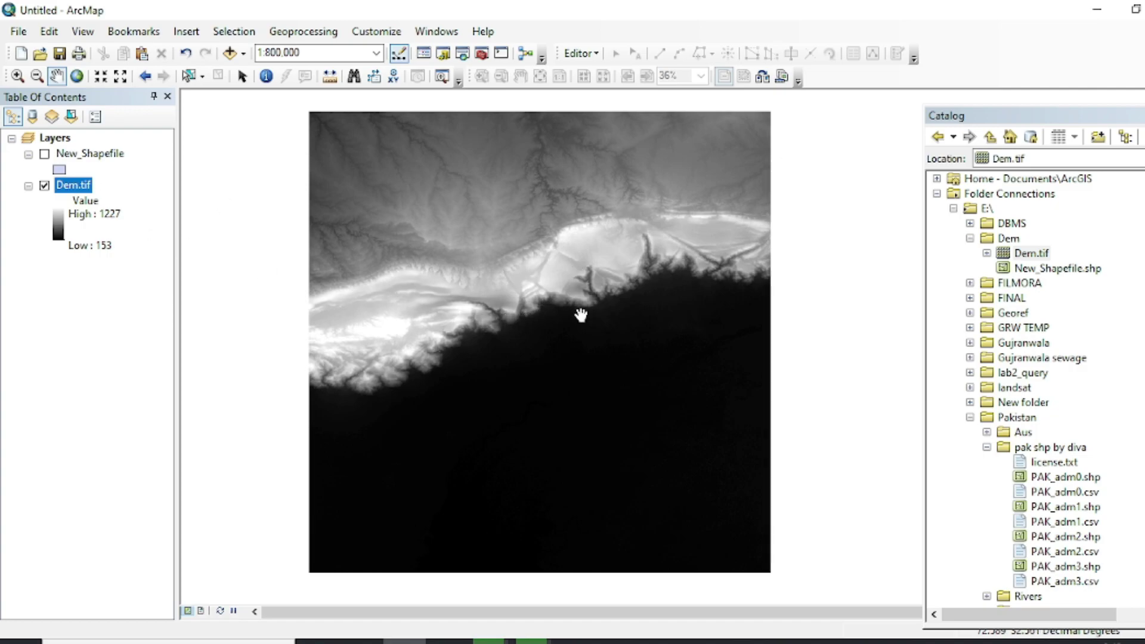
{"action": "left_click_drag", "start_coordinate": [581, 315], "coordinate": [577, 344]}
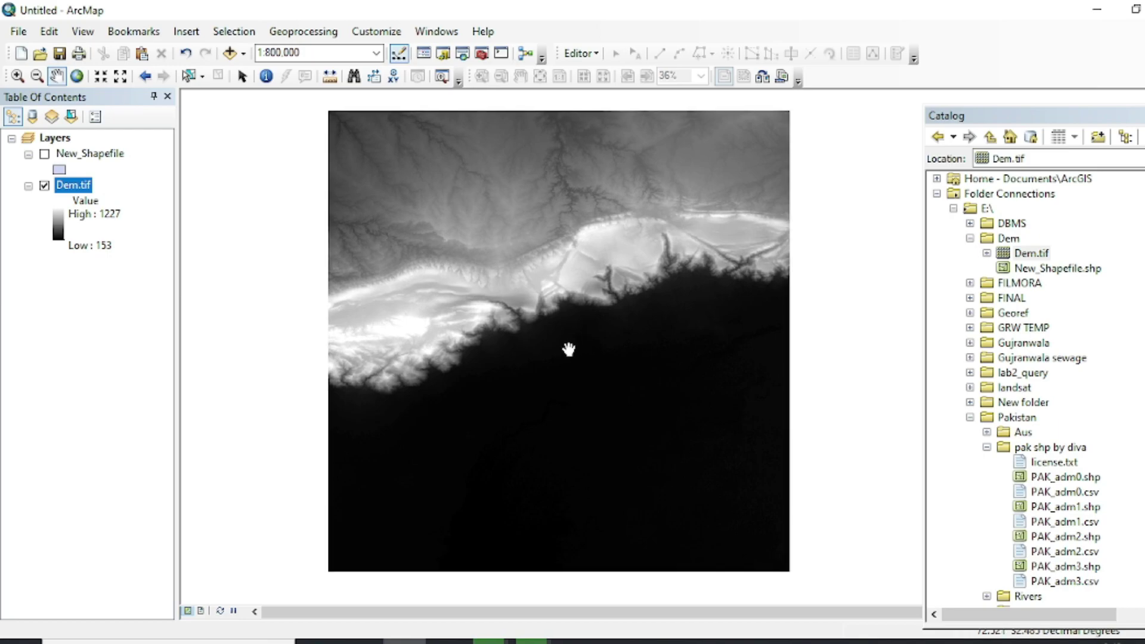
{"action": "left_click_drag", "start_coordinate": [569, 349], "coordinate": [613, 346]}
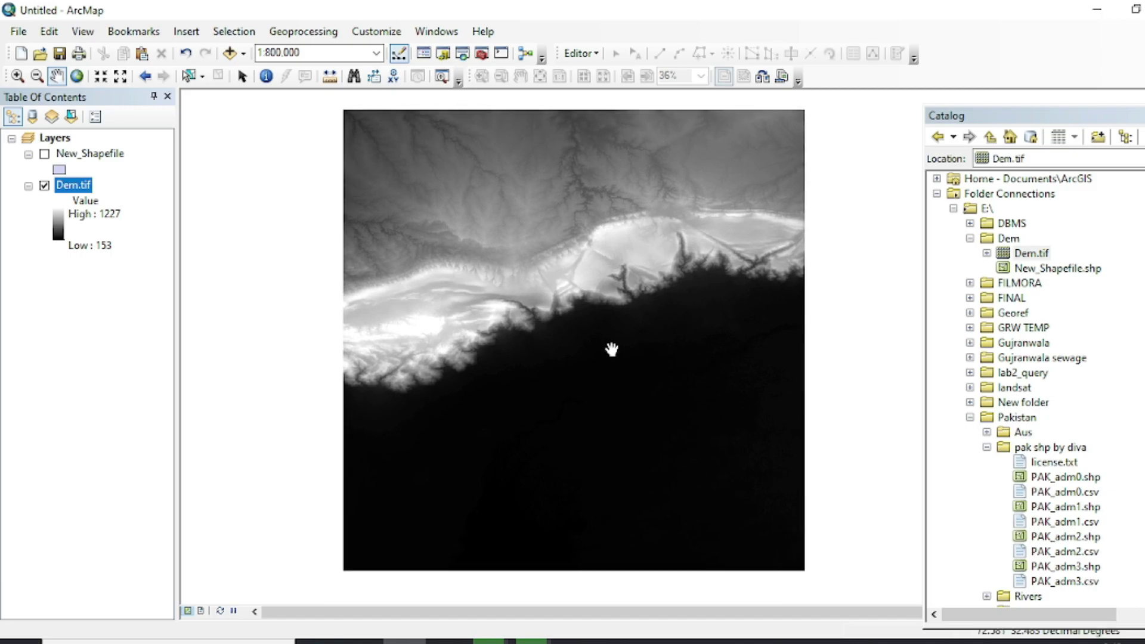
{"action": "left_click_drag", "start_coordinate": [620, 350], "coordinate": [550, 366]}
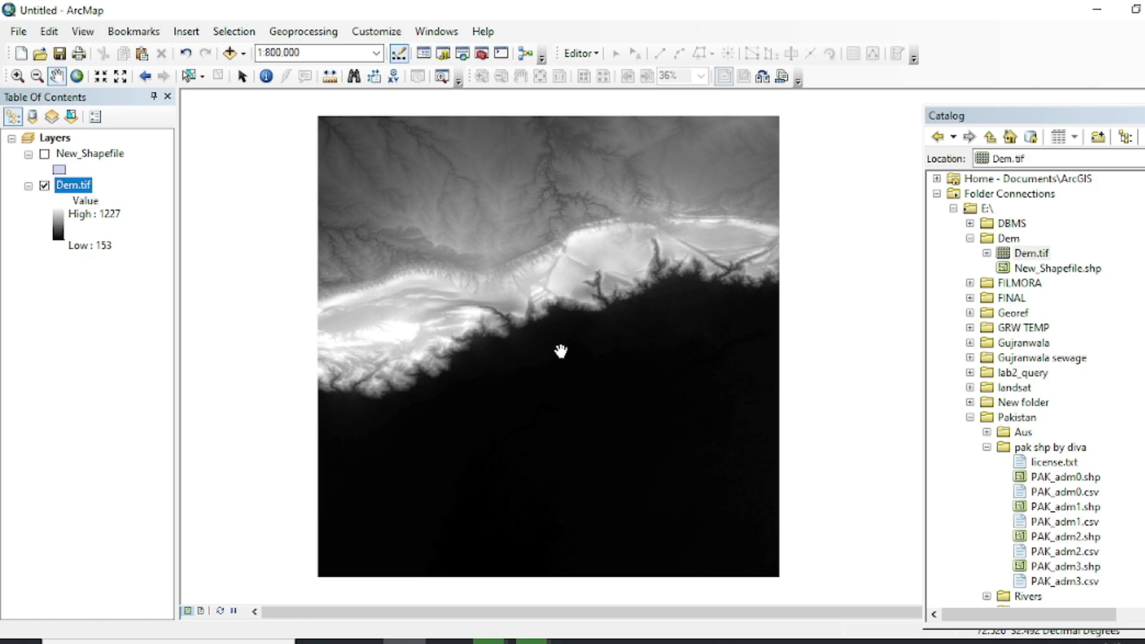
{"action": "left_click_drag", "start_coordinate": [570, 351], "coordinate": [533, 364]}
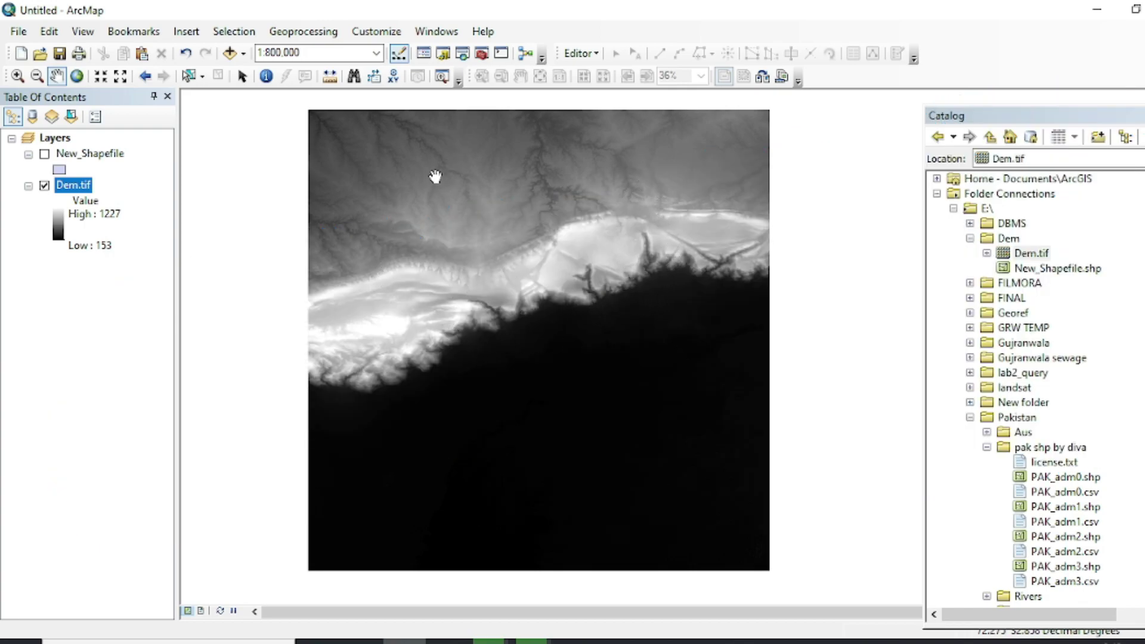
{"action": "left_click_drag", "start_coordinate": [532, 265], "coordinate": [514, 332]}
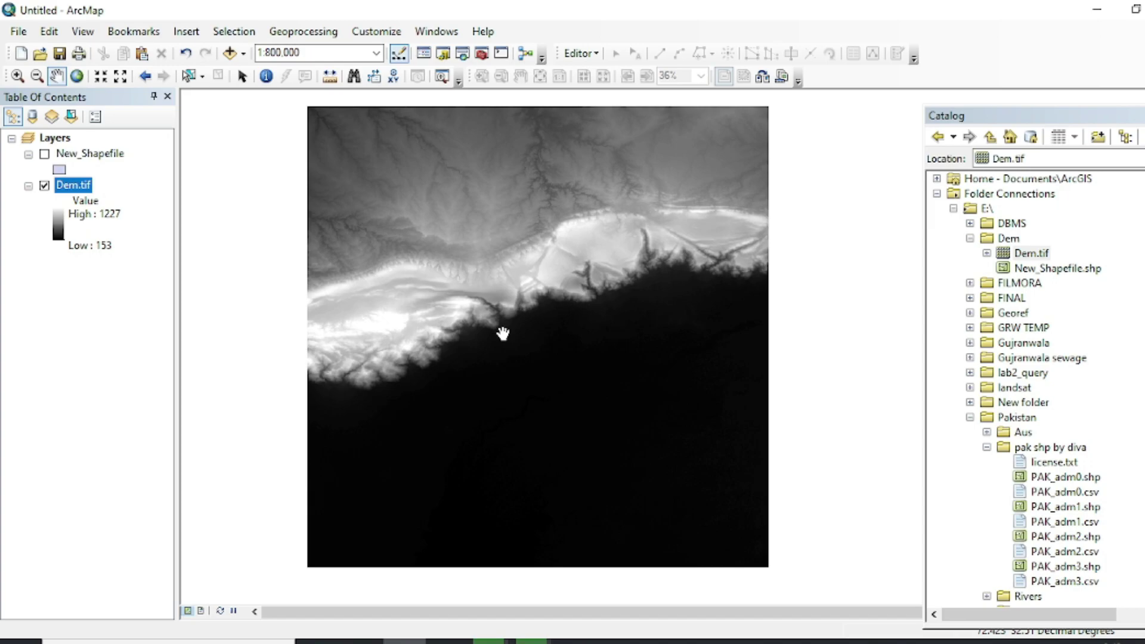
{"action": "left_click_drag", "start_coordinate": [503, 333], "coordinate": [467, 342]}
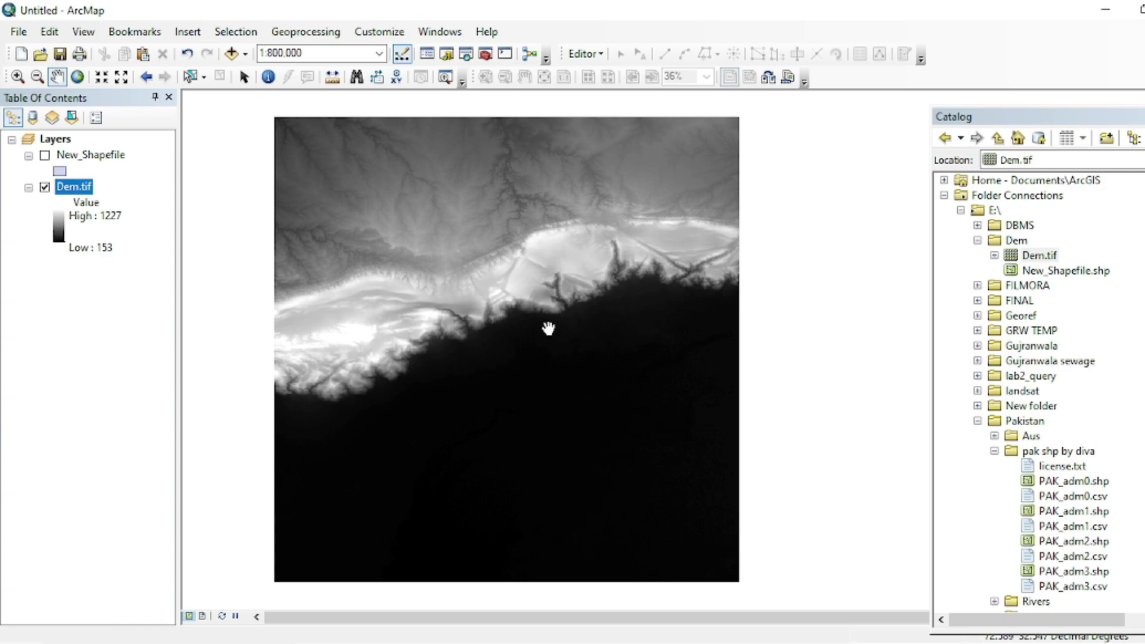
Turn on the New_Shapefile layer so its polygon is displayed over the DEM.
{"action": "scroll", "coordinate": [550, 326], "scroll_direction": "up", "scroll_amount": 1}
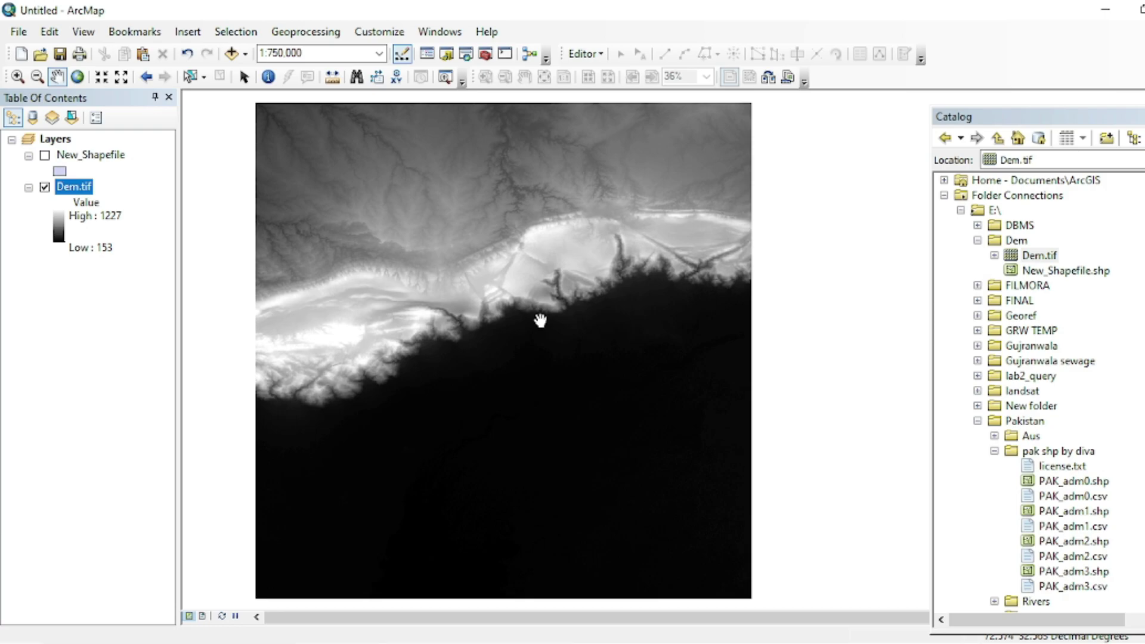
{"action": "scroll", "coordinate": [538, 313], "scroll_direction": "up", "scroll_amount": 1}
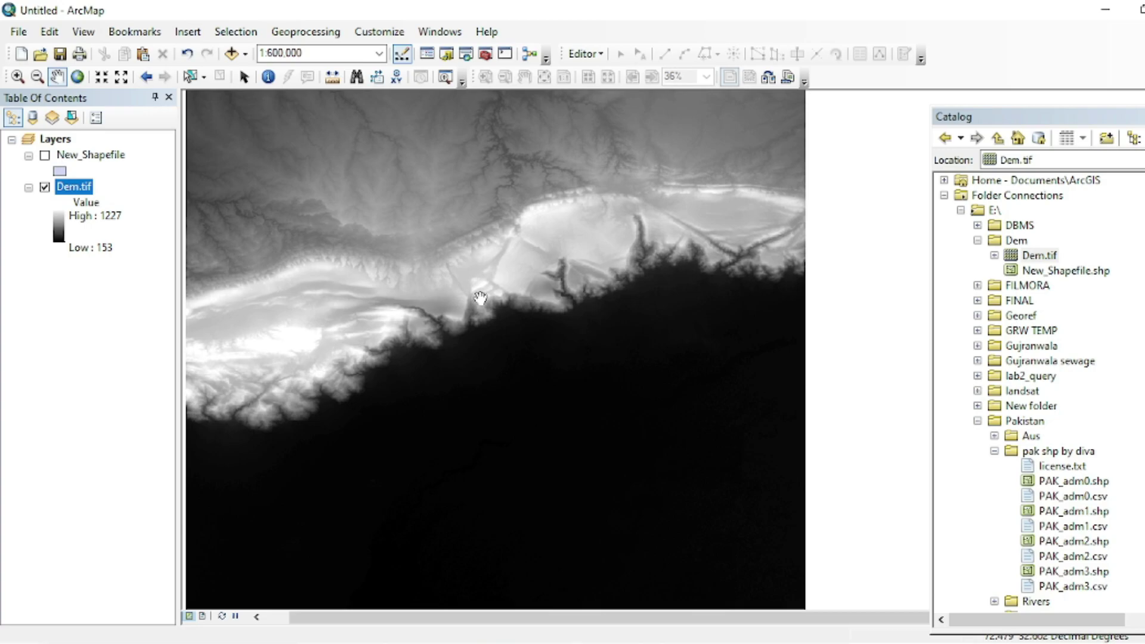
{"action": "left_click", "coordinate": [45, 156]}
{"action": "scroll", "coordinate": [543, 301], "scroll_direction": "up", "scroll_amount": 3}
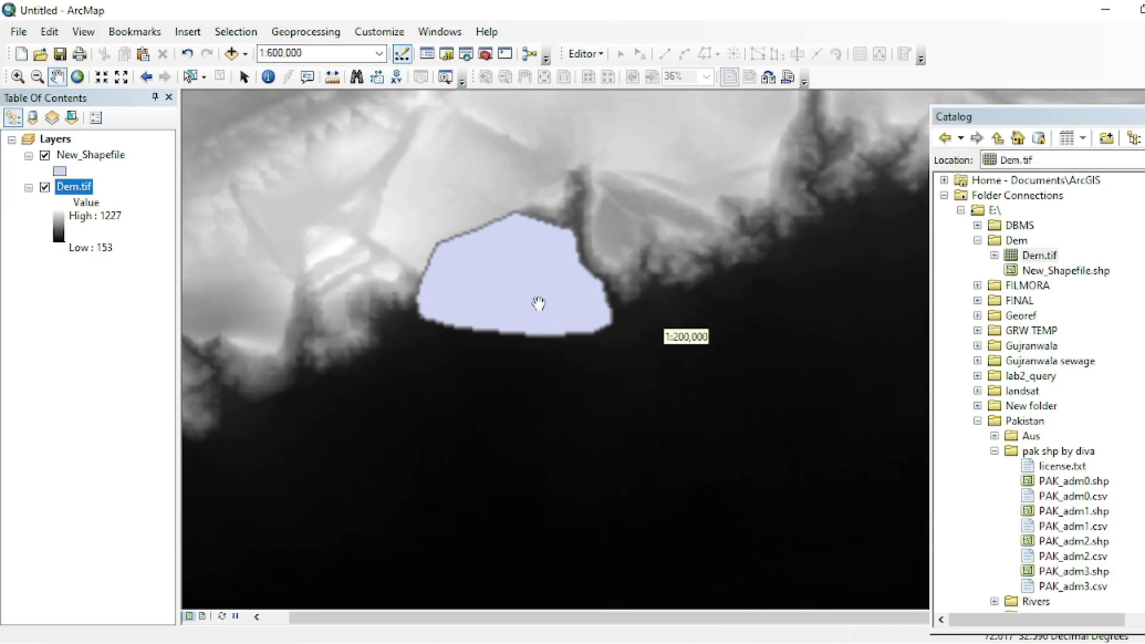
{"action": "scroll", "coordinate": [537, 303], "scroll_direction": "down", "scroll_amount": 1}
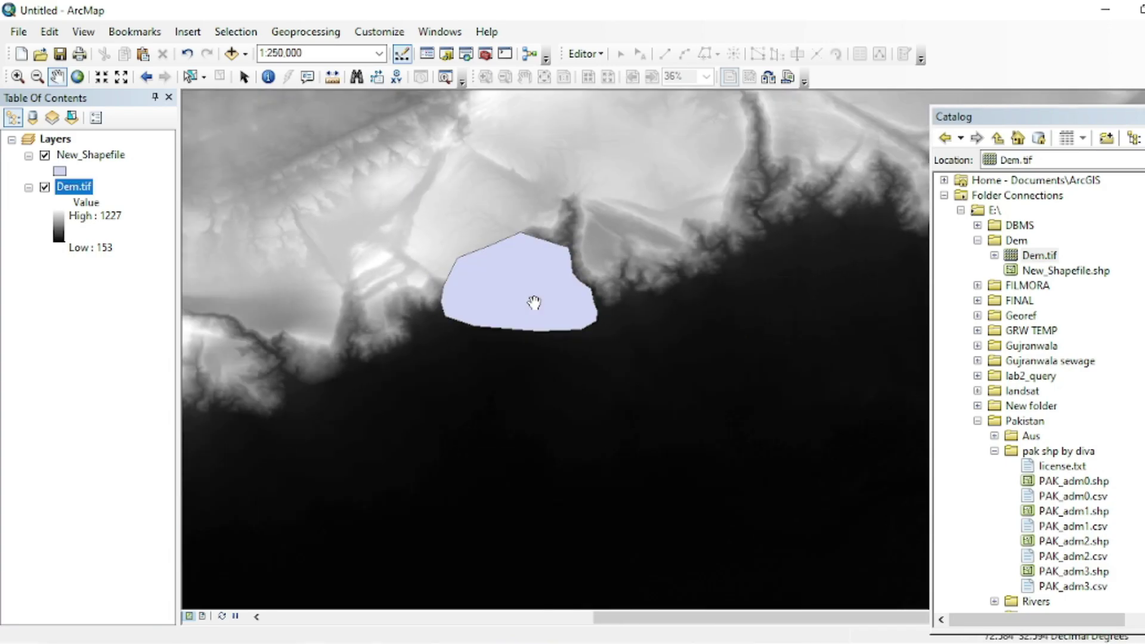
{"action": "scroll", "coordinate": [537, 304], "scroll_direction": "down", "scroll_amount": 1}
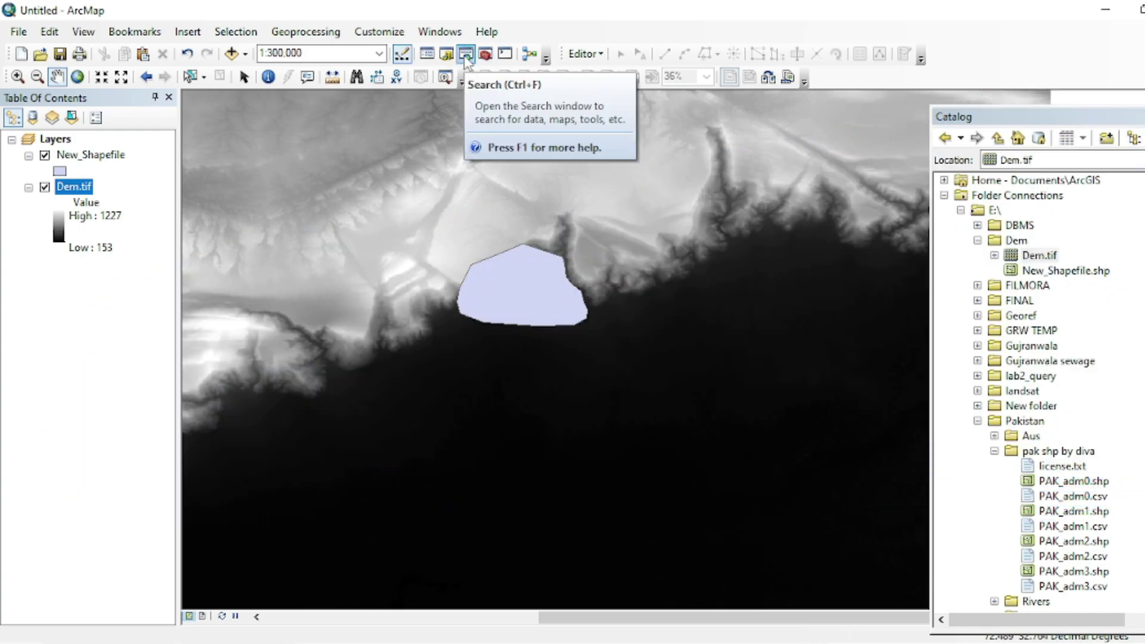
Search the tools for "extract by mask" and open the Clip (Data Management) tool.
{"action": "left_click", "coordinate": [465, 57]}
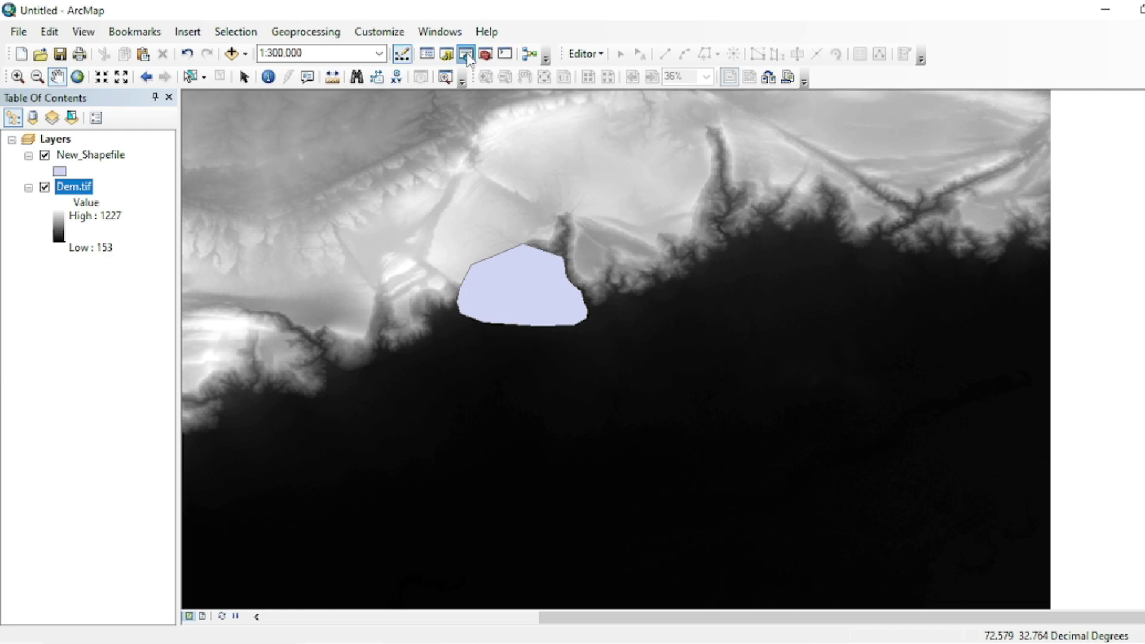
{"action": "left_click", "coordinate": [465, 55]}
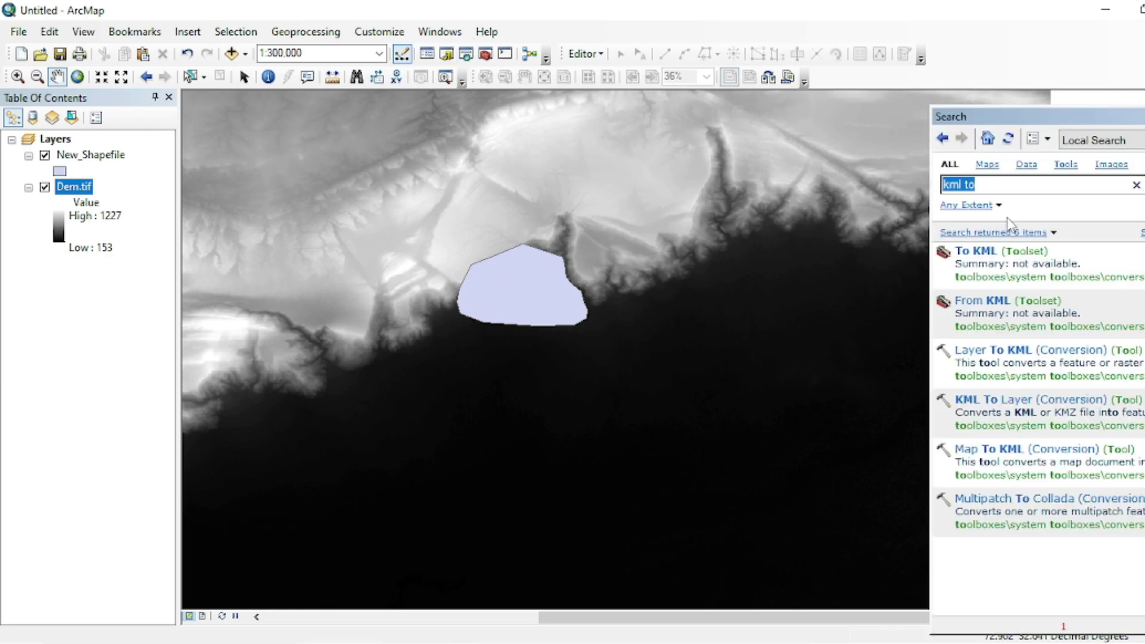
{"action": "type", "text": "cli"}
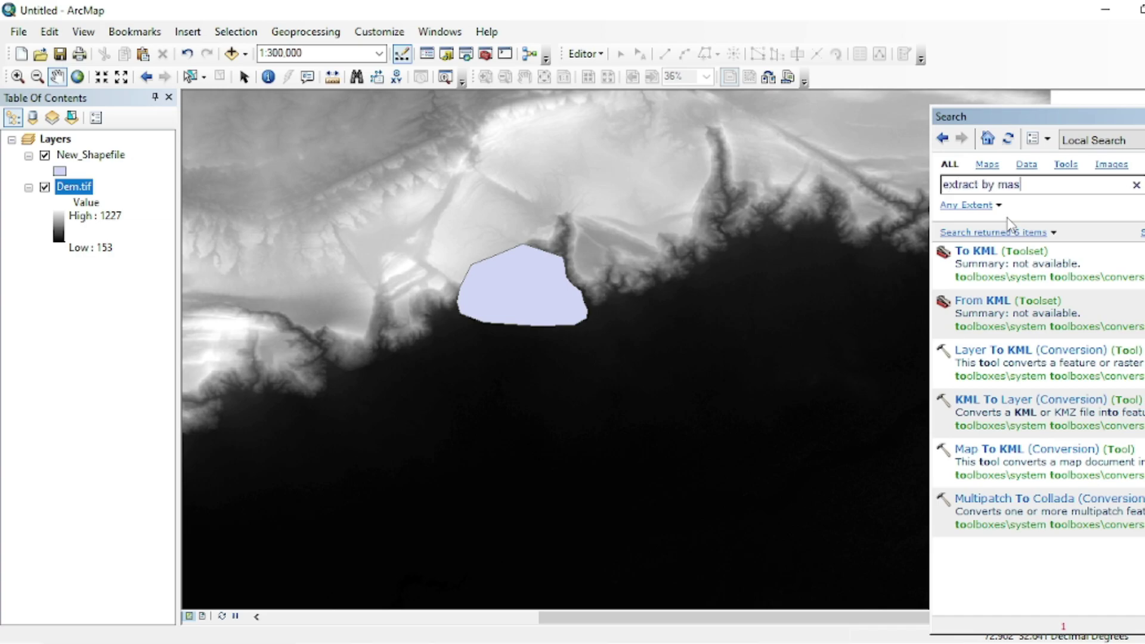
{"action": "key", "text": "Return"}
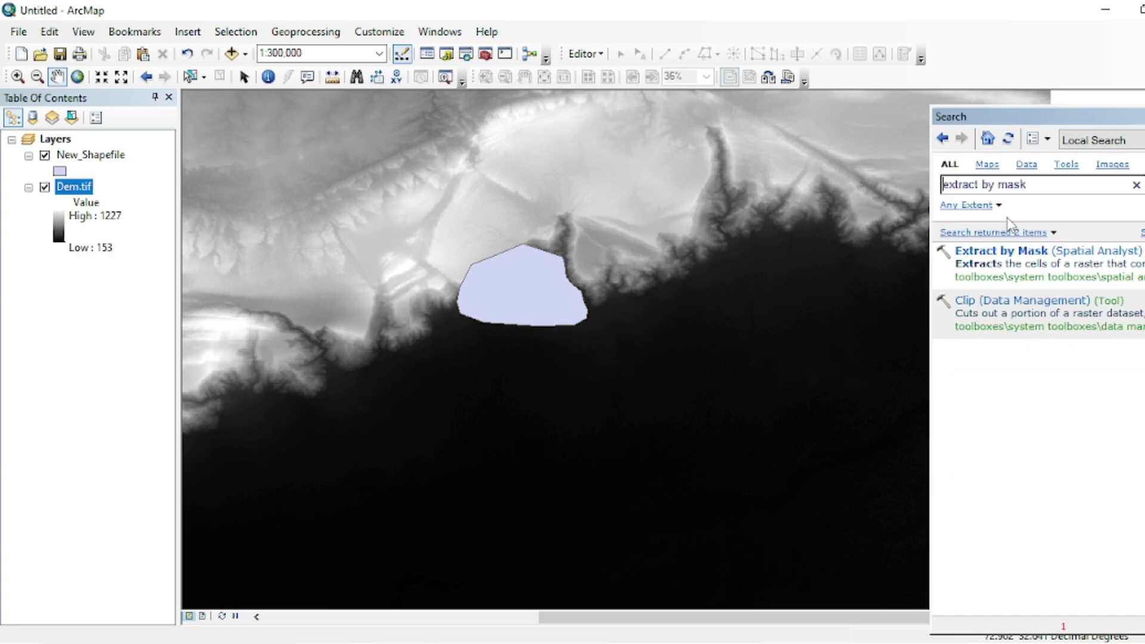
{"action": "left_click", "coordinate": [1030, 301]}
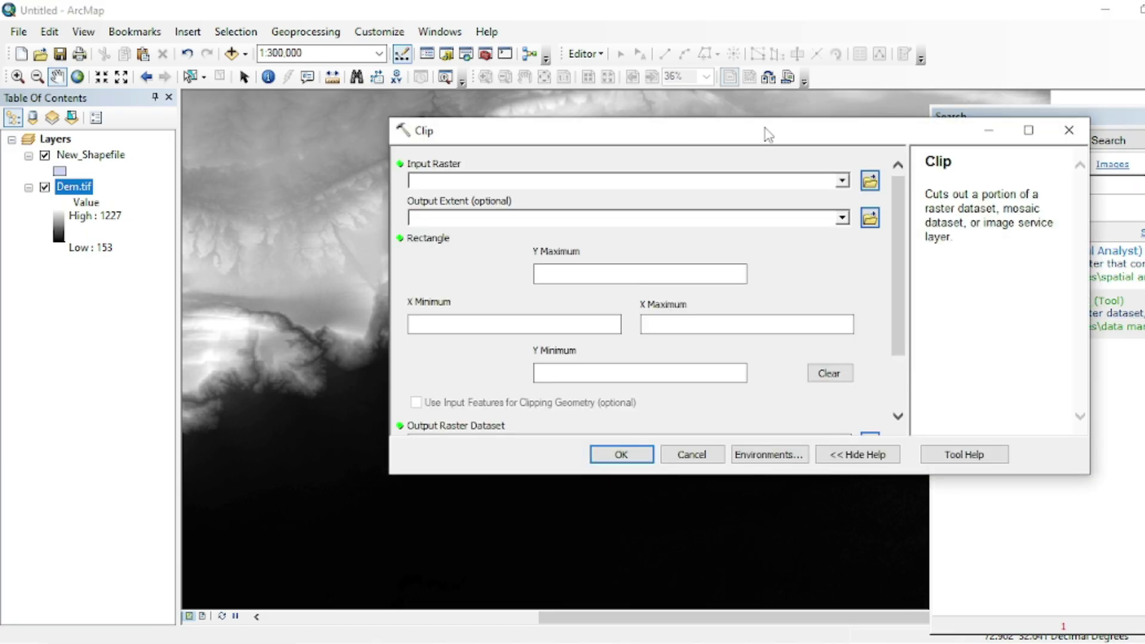
Set Clip's input raster to Dem.tif and output extent to New_Shapefile, using the input features for clipping geometry.
{"action": "left_click_drag", "start_coordinate": [643, 133], "coordinate": [593, 119]}
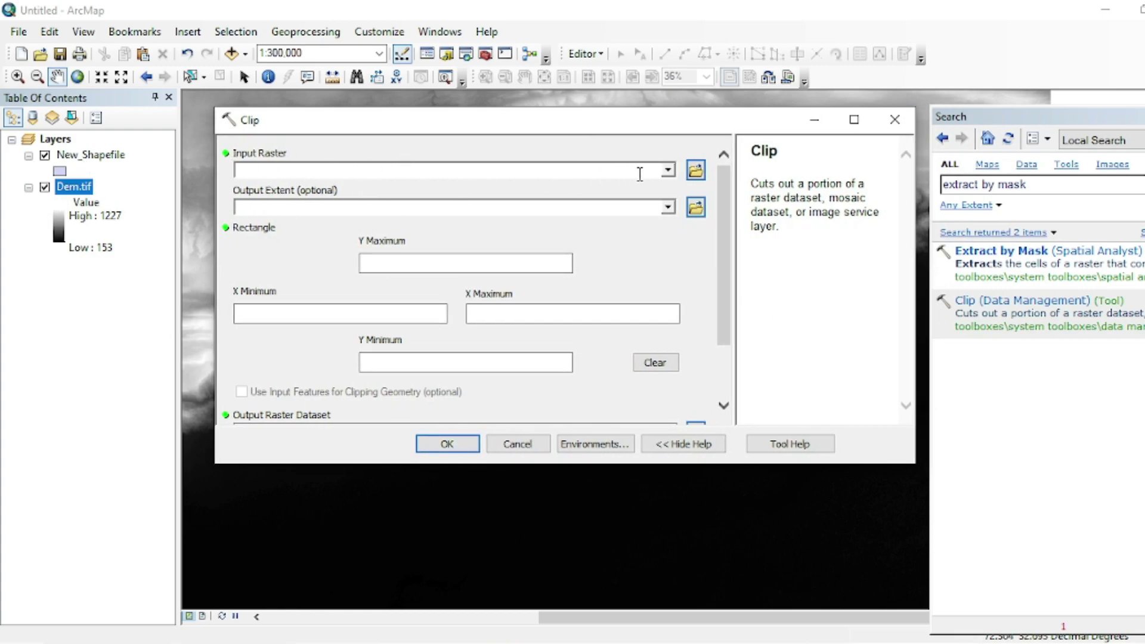
{"action": "left_click", "coordinate": [668, 170]}
{"action": "left_click", "coordinate": [296, 189]}
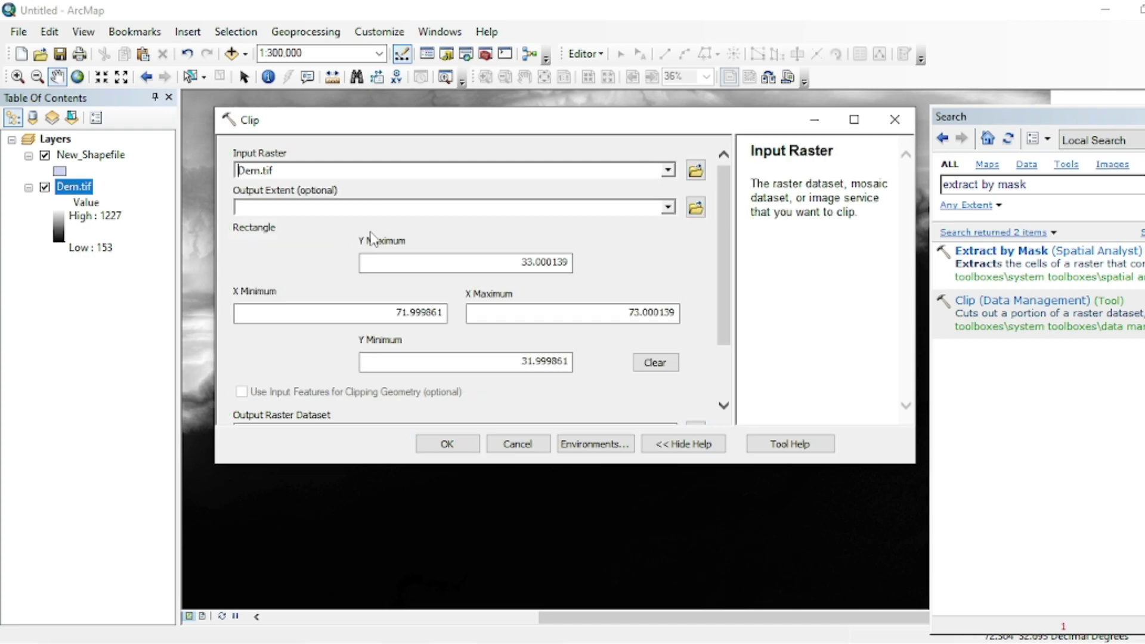
{"action": "left_click", "coordinate": [668, 207]}
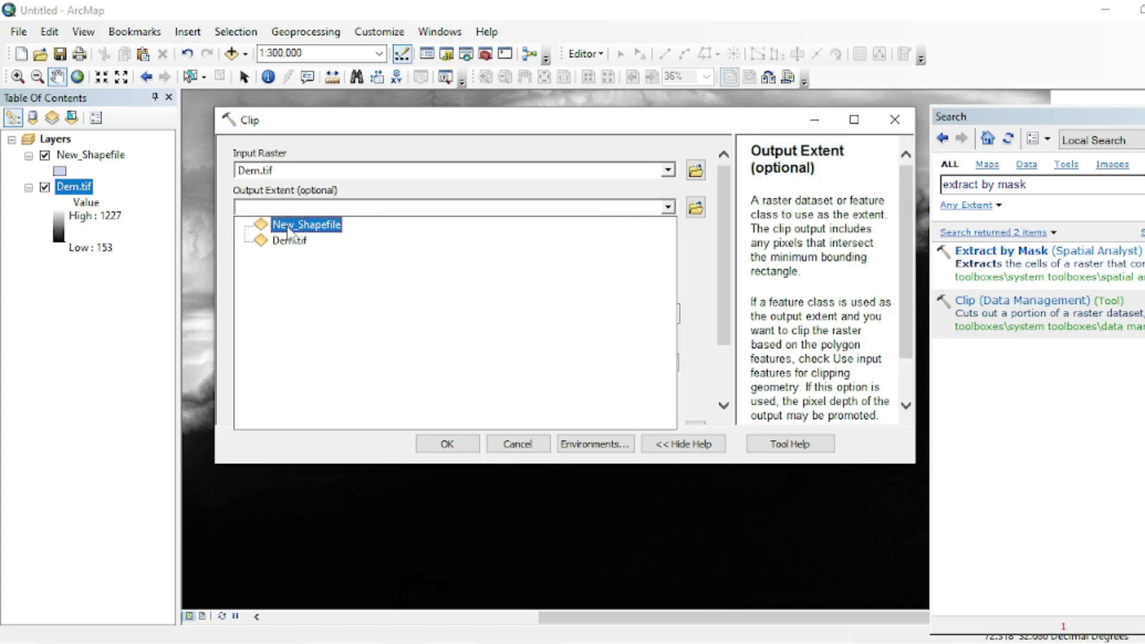
{"action": "left_click", "coordinate": [306, 225]}
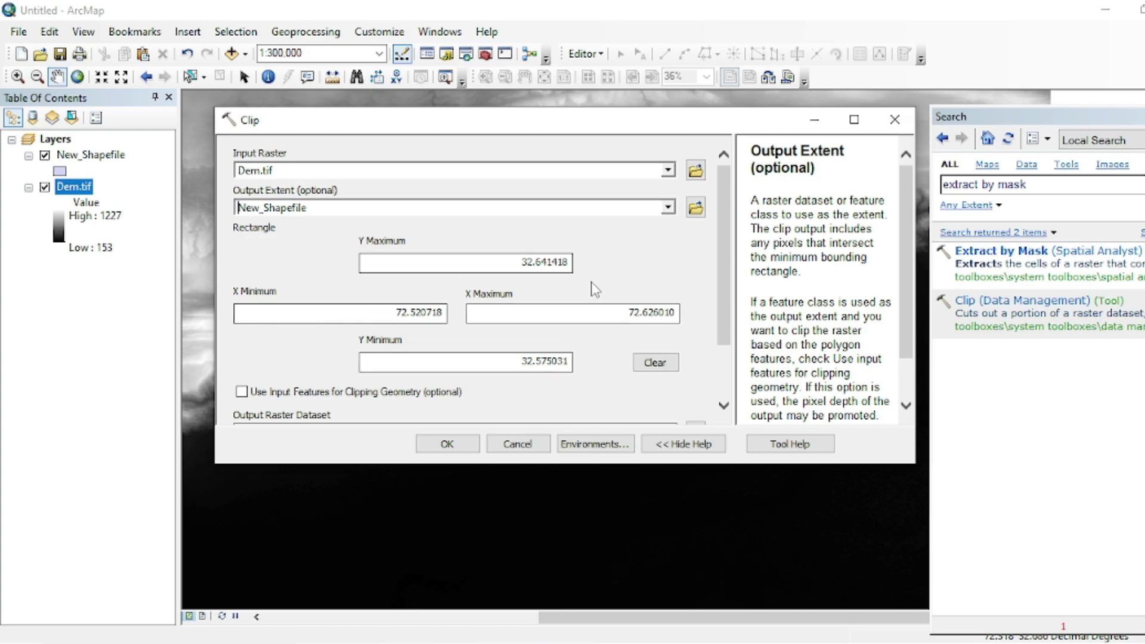
{"action": "scroll", "coordinate": [351, 334], "scroll_direction": "down", "scroll_amount": 1}
{"action": "left_click", "coordinate": [241, 348]}
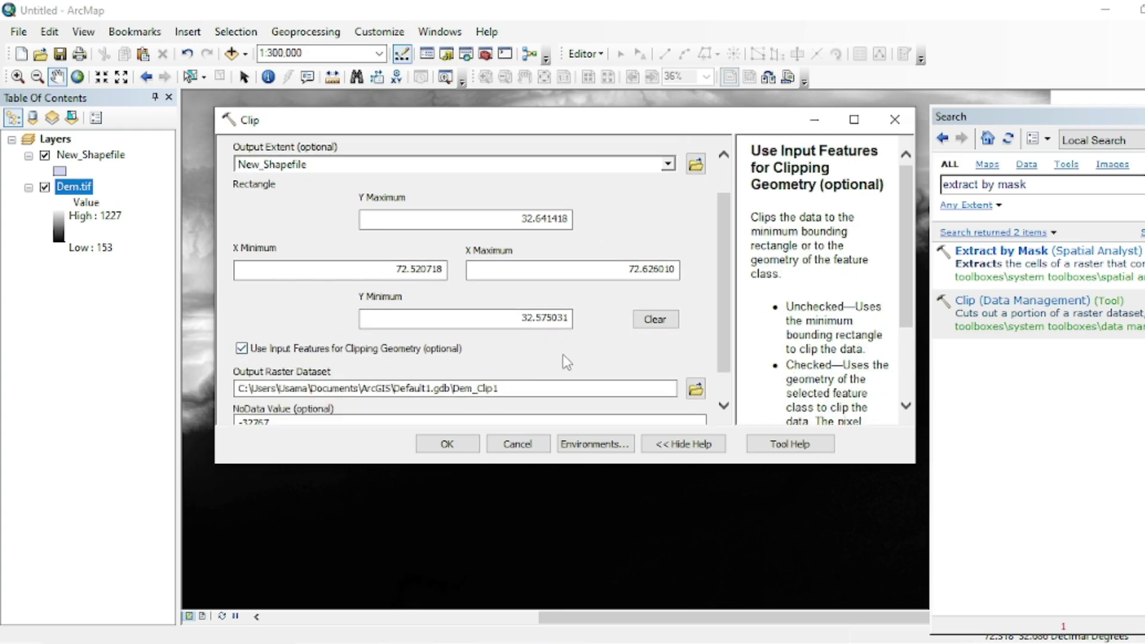
Set the output raster to cliped_dem.tif in the Dem folder and run Clip.
{"action": "scroll", "coordinate": [686, 353], "scroll_direction": "down", "scroll_amount": 1}
{"action": "left_click", "coordinate": [694, 354]}
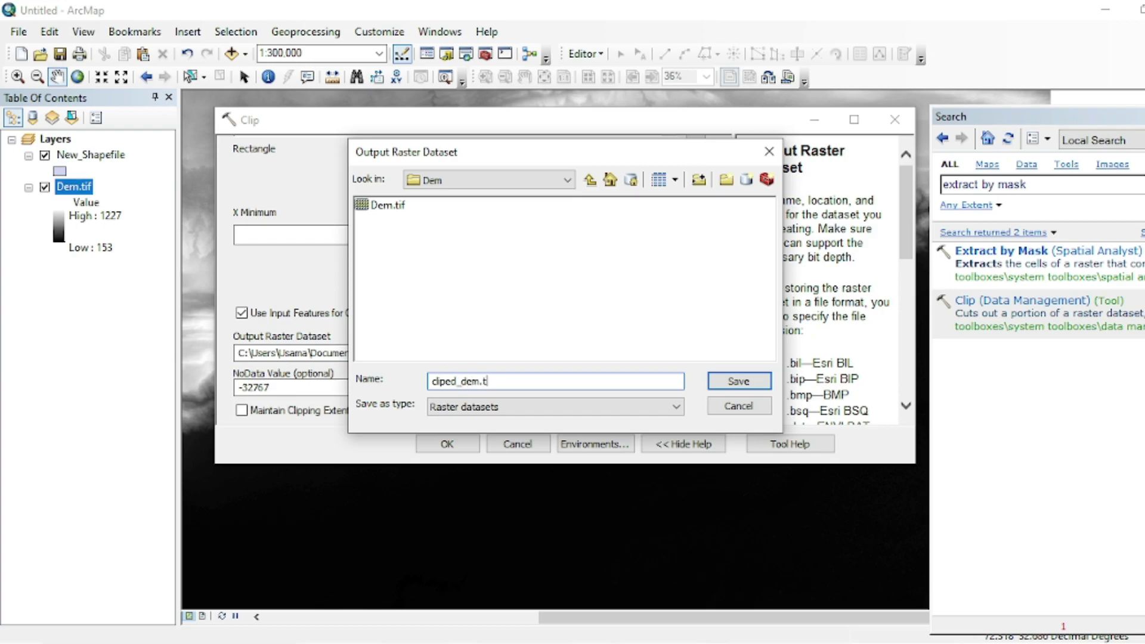
{"action": "left_click", "coordinate": [738, 380]}
{"action": "left_click", "coordinate": [449, 444]}
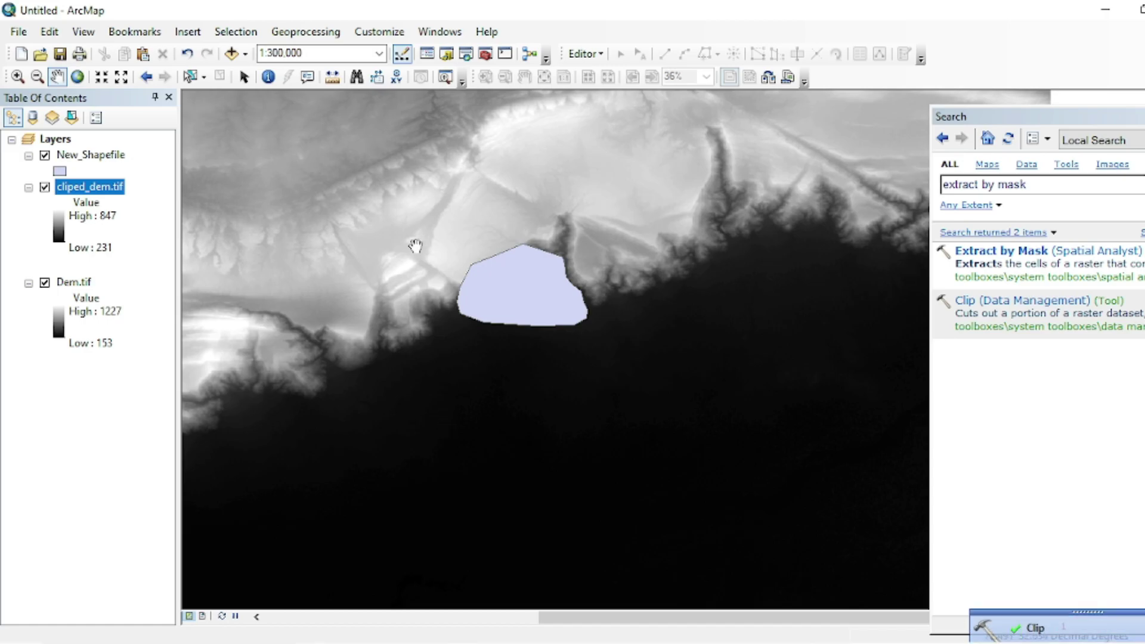
Hide the Dem.tif and New_Shapefile layers to display only the clipped DEM.
{"action": "left_click", "coordinate": [45, 283]}
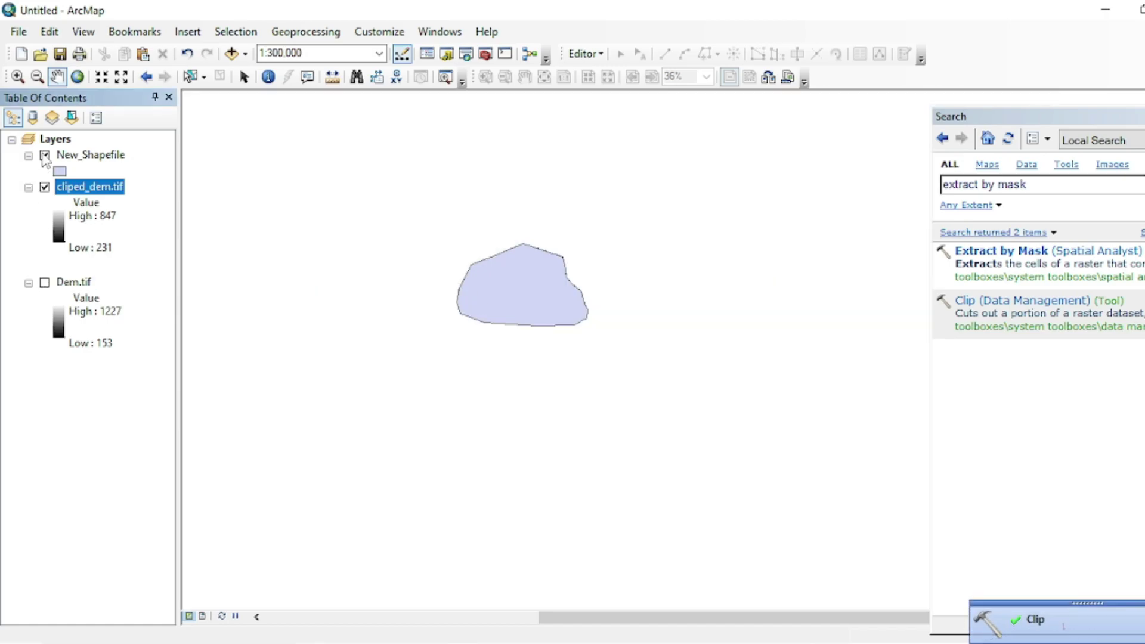
{"action": "left_click", "coordinate": [44, 155]}
{"action": "scroll", "coordinate": [480, 256], "scroll_direction": "down", "scroll_amount": 1}
{"action": "scroll", "coordinate": [480, 256], "scroll_direction": "down", "scroll_amount": 3}
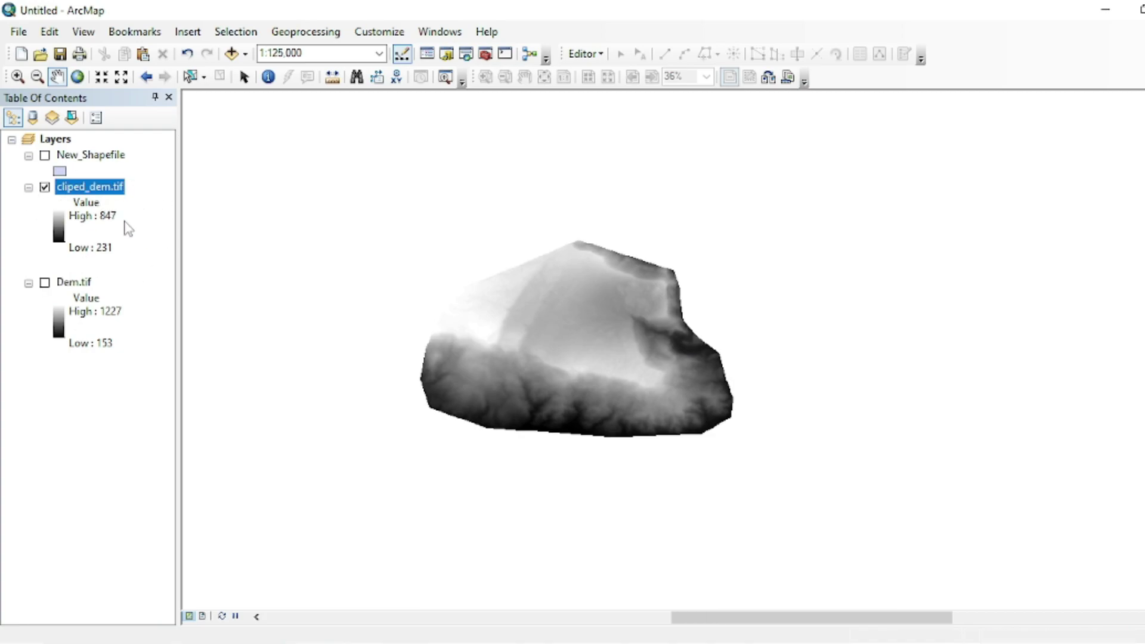
{"action": "scroll", "coordinate": [531, 340], "scroll_direction": "up", "scroll_amount": 1}
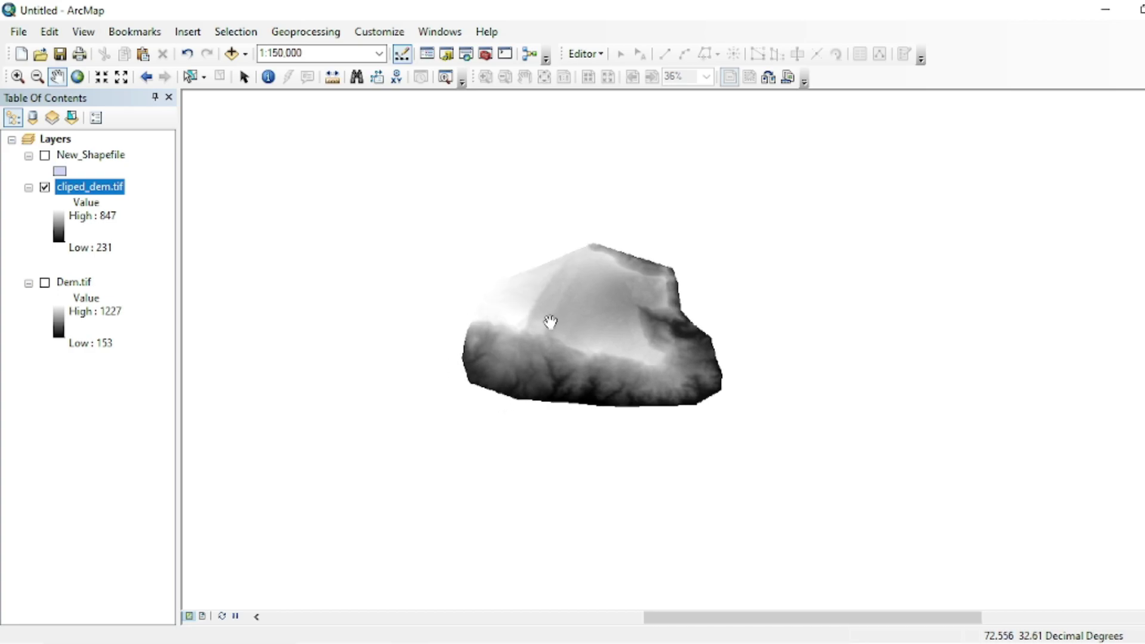
{"action": "scroll", "coordinate": [550, 322], "scroll_direction": "down", "scroll_amount": 1}
{"action": "scroll", "coordinate": [555, 324], "scroll_direction": "up", "scroll_amount": 1}
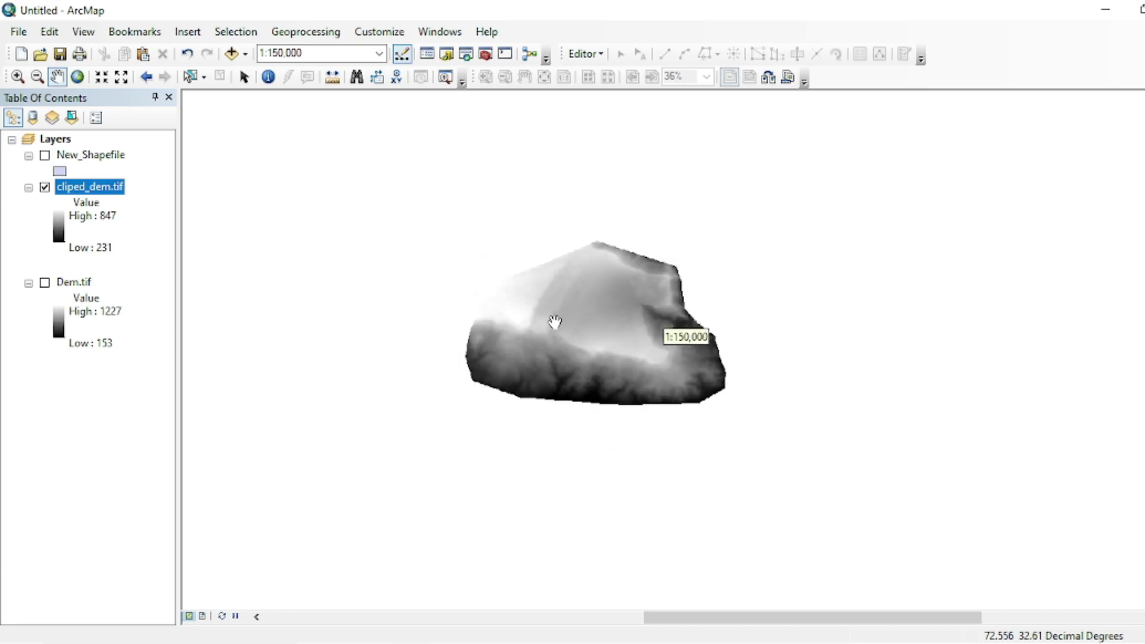
{"action": "scroll", "coordinate": [559, 325], "scroll_direction": "up", "scroll_amount": 1}
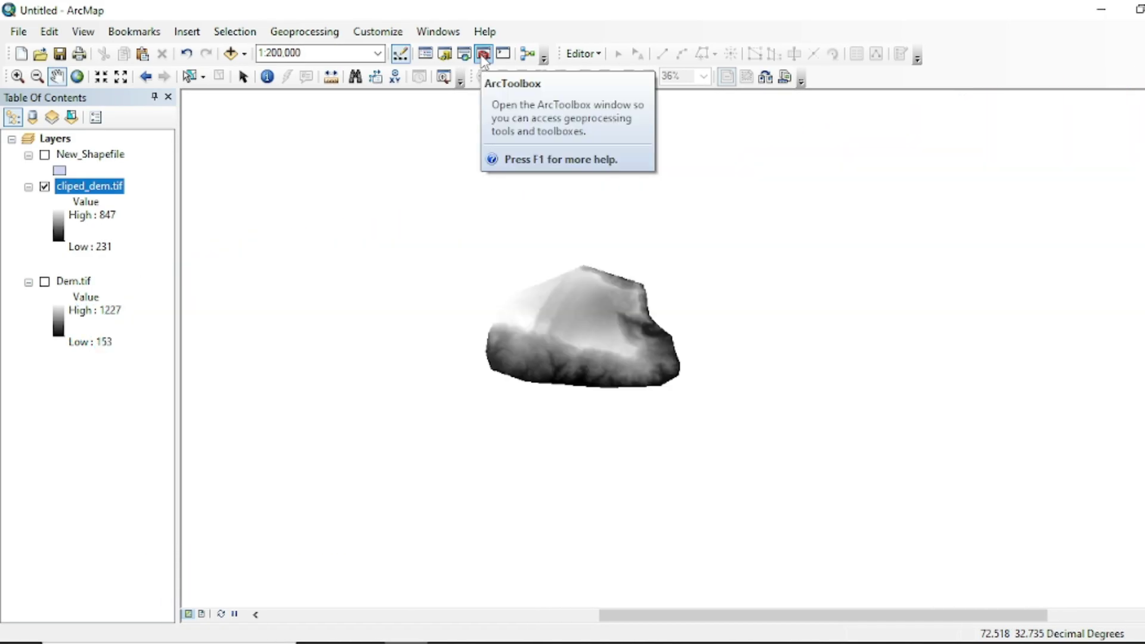
Open the Contour tool from the Surface toolset of the Spatial Analyst Tools.
{"action": "left_click", "coordinate": [484, 53]}
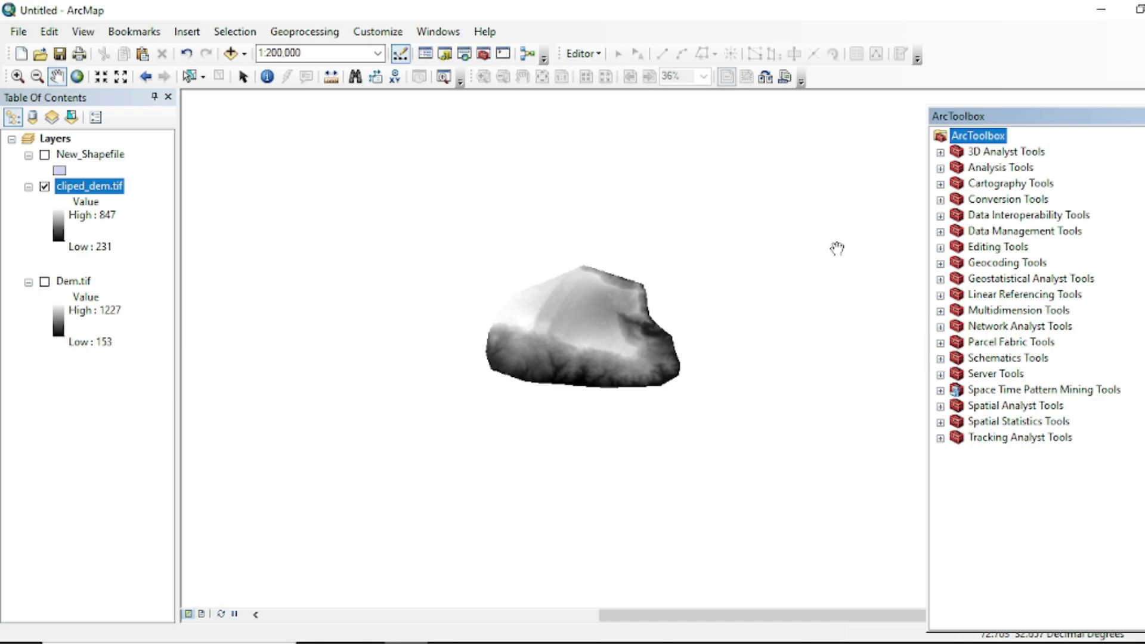
{"action": "left_click", "coordinate": [941, 408]}
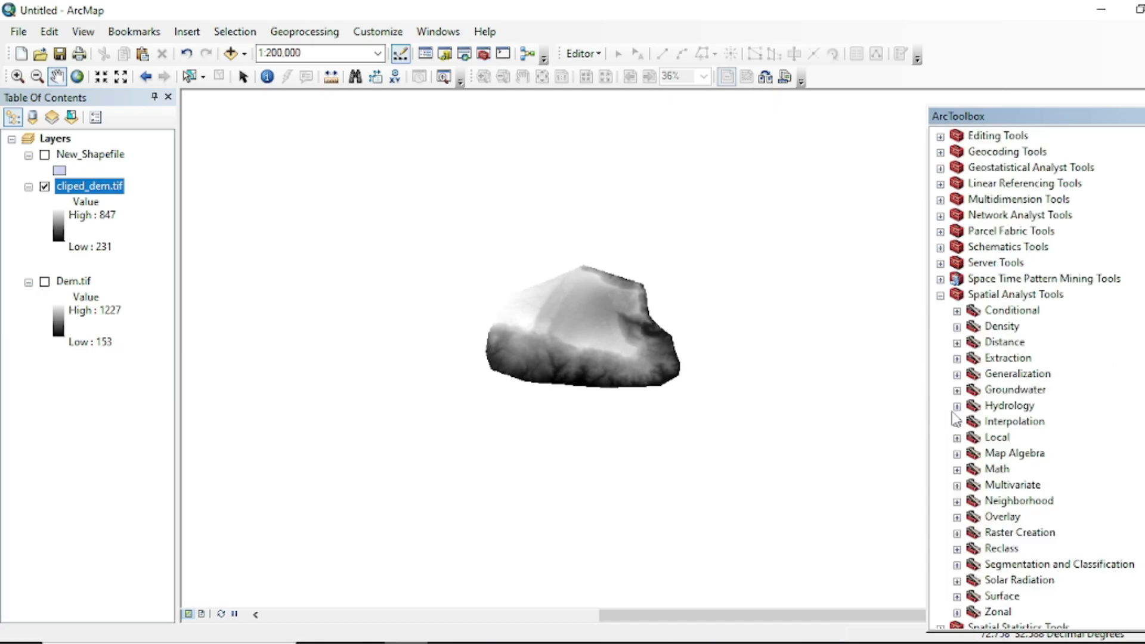
{"action": "scroll", "coordinate": [957, 578], "scroll_direction": "down", "scroll_amount": 1}
{"action": "left_click", "coordinate": [958, 565]}
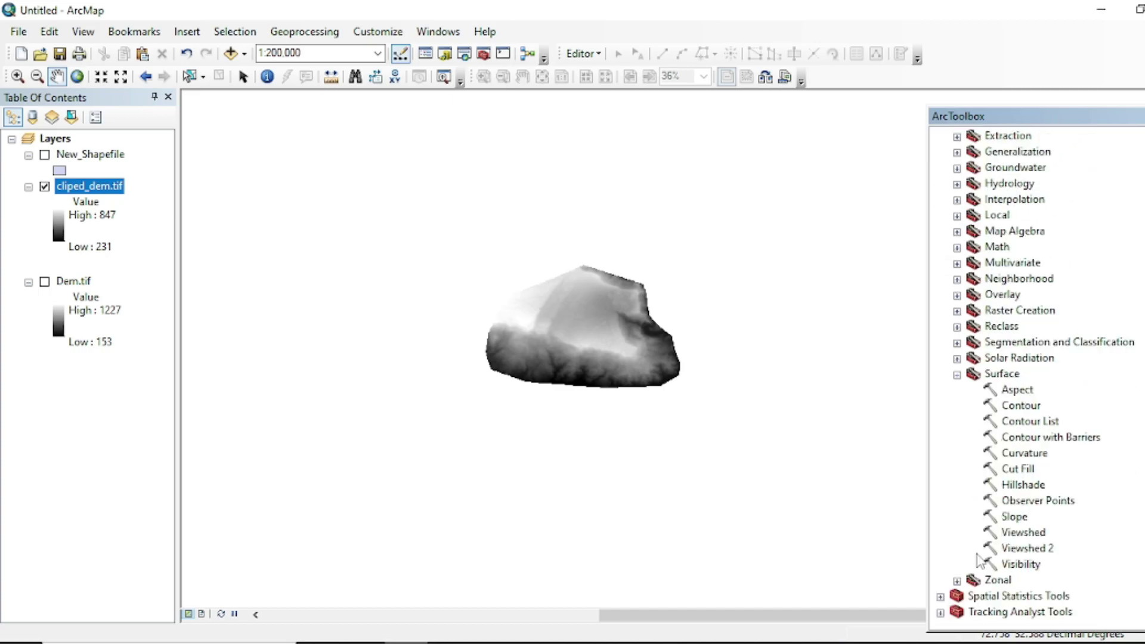
{"action": "left_click", "coordinate": [1013, 410]}
{"action": "double_click", "coordinate": [1013, 408]}
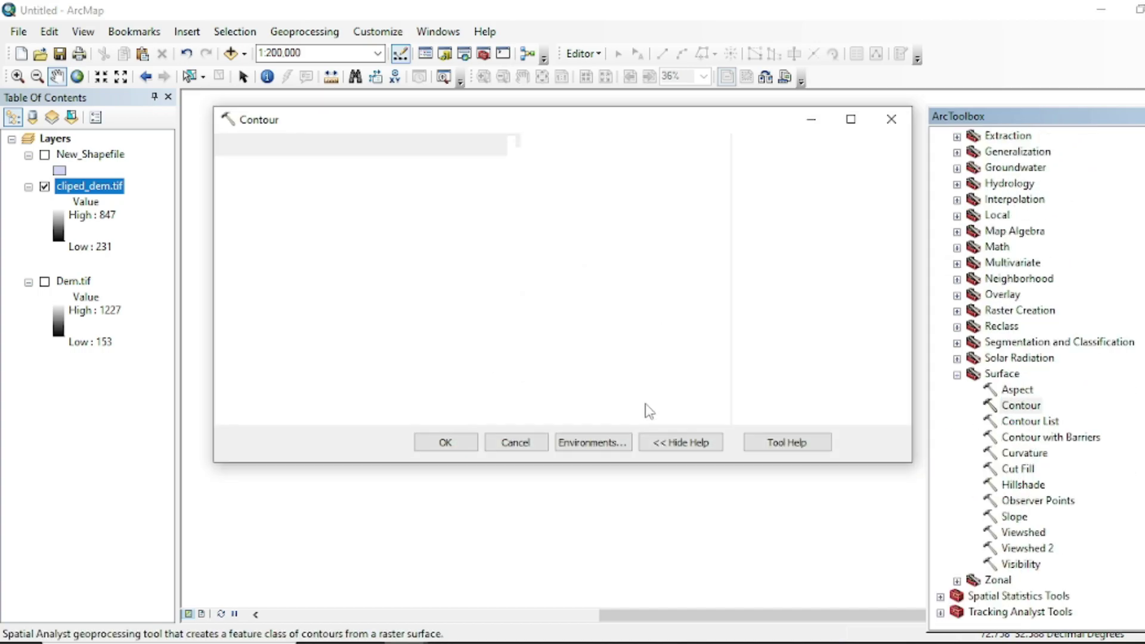
Set Contour's input raster to cliped_dem.tif and its output feature class to contour.shp in the Dem folder.
{"action": "left_click", "coordinate": [666, 174]}
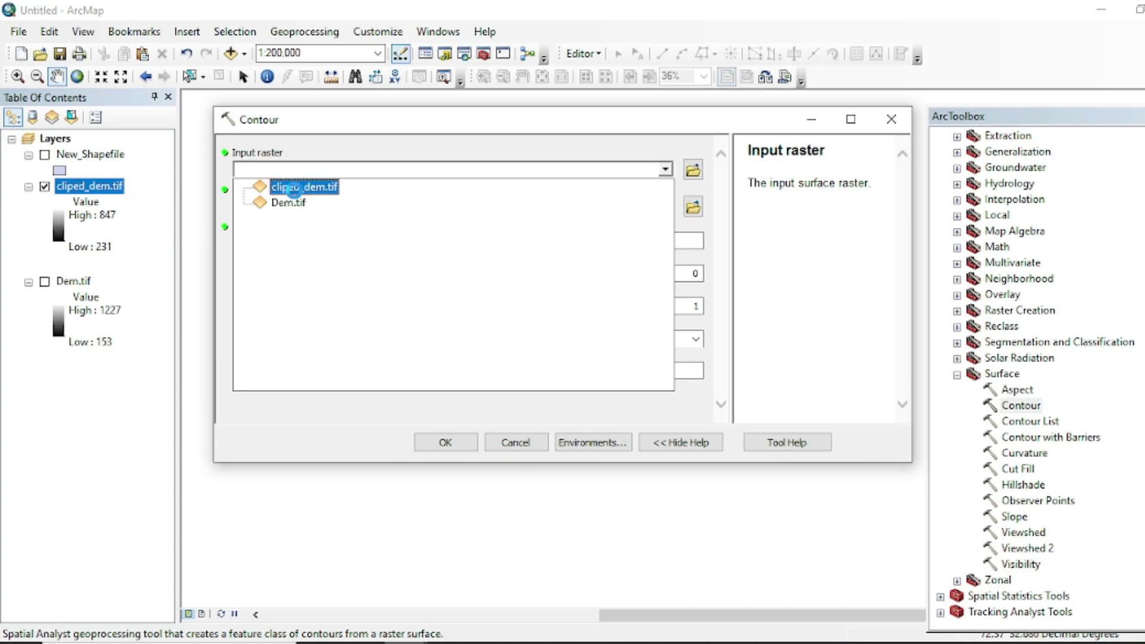
{"action": "left_click", "coordinate": [298, 188]}
{"action": "left_click", "coordinate": [688, 206]}
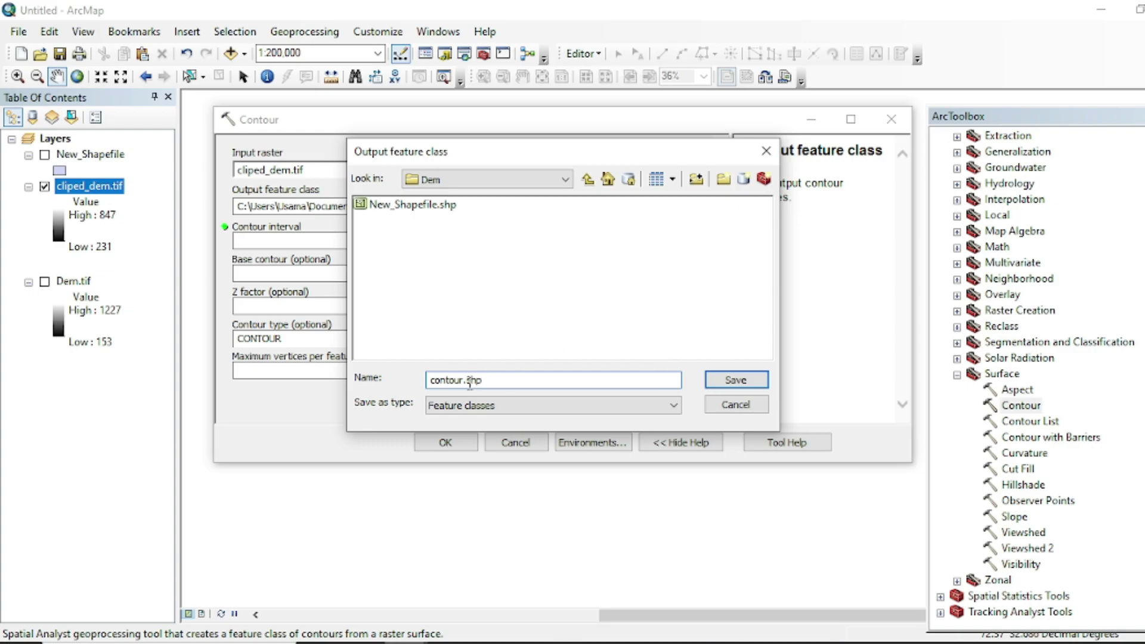
{"action": "left_click", "coordinate": [710, 384]}
Set the contour interval to 50 and run the Contour tool.
{"action": "left_click", "coordinate": [306, 237]}
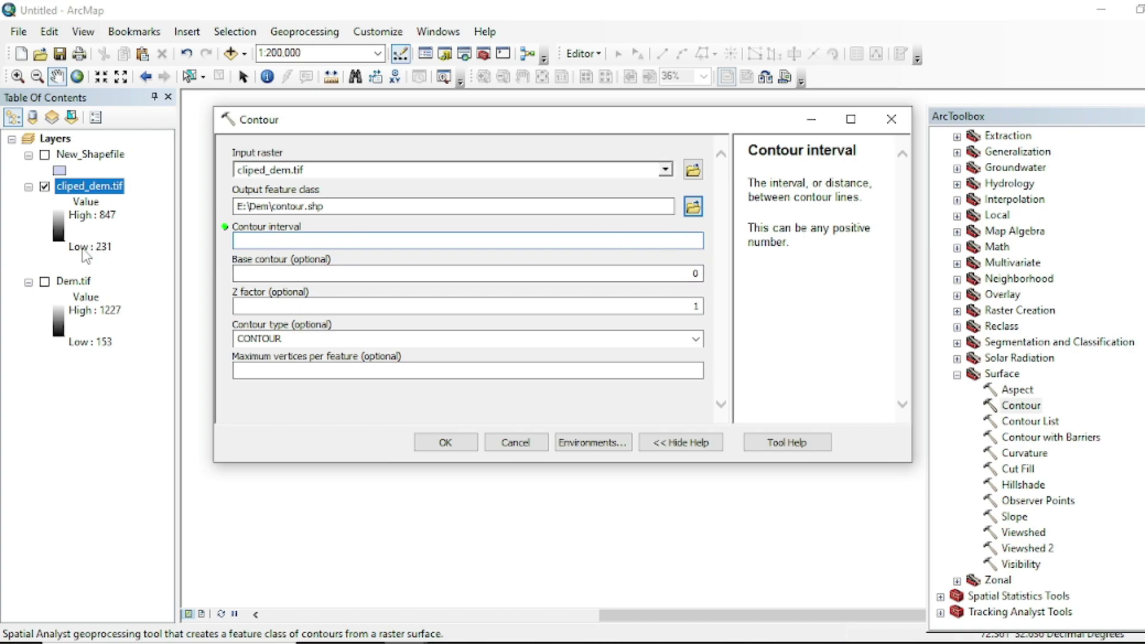
{"action": "left_click_drag", "start_coordinate": [436, 127], "coordinate": [913, 217]}
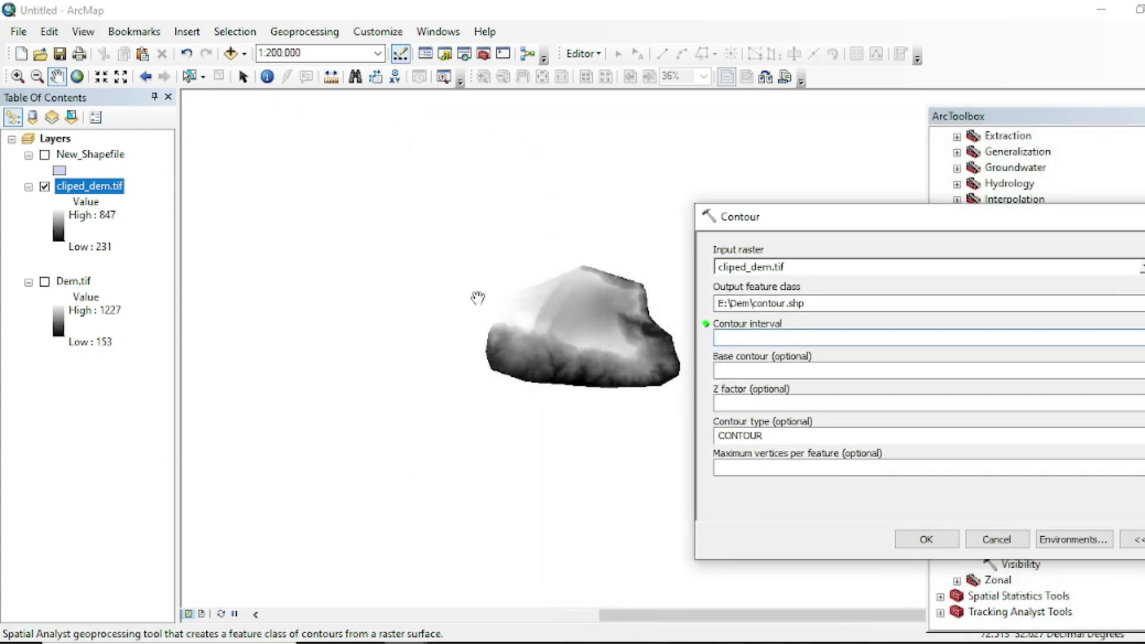
{"action": "left_click_drag", "start_coordinate": [575, 347], "coordinate": [536, 346]}
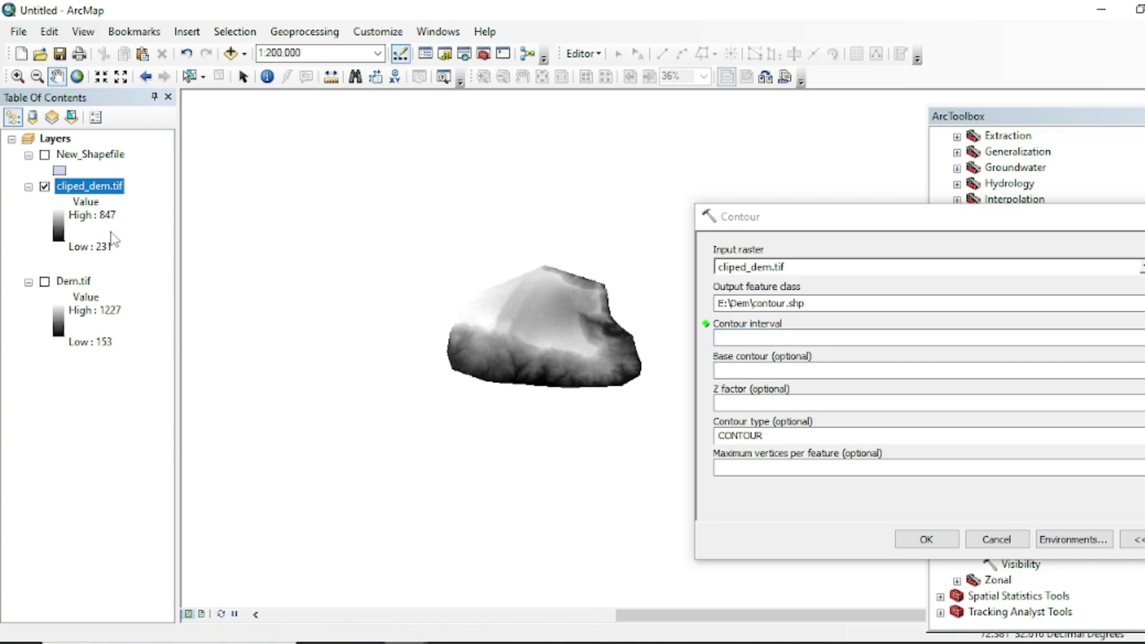
{"action": "scroll", "coordinate": [525, 322], "scroll_direction": "up", "scroll_amount": 2}
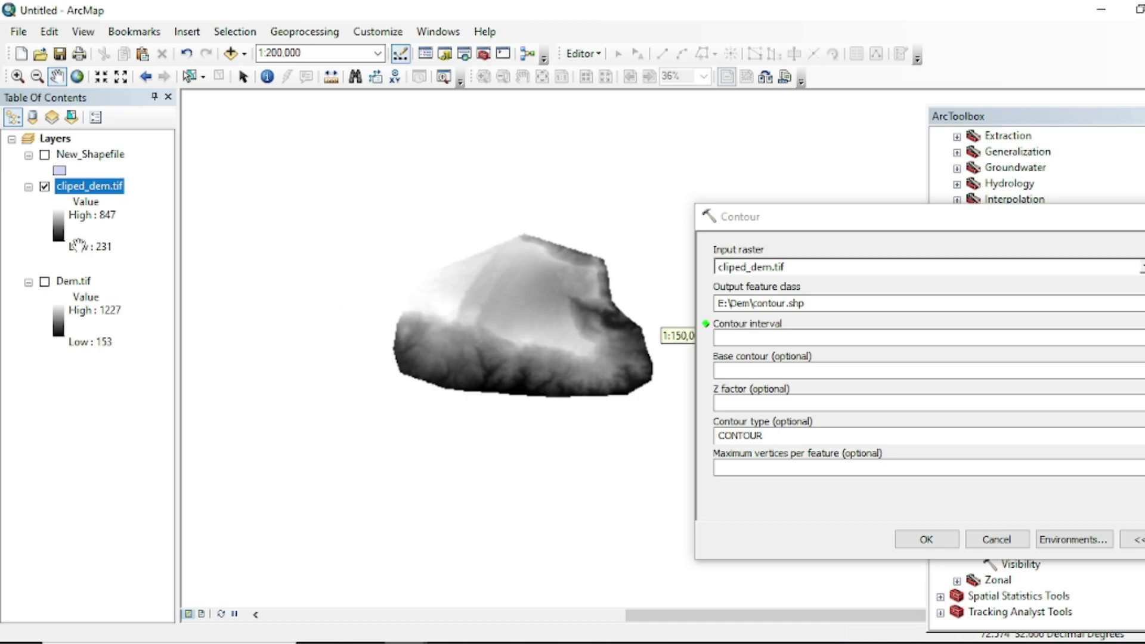
{"action": "left_click_drag", "start_coordinate": [460, 350], "coordinate": [447, 348]}
{"action": "left_click_drag", "start_coordinate": [883, 226], "coordinate": [504, 179]}
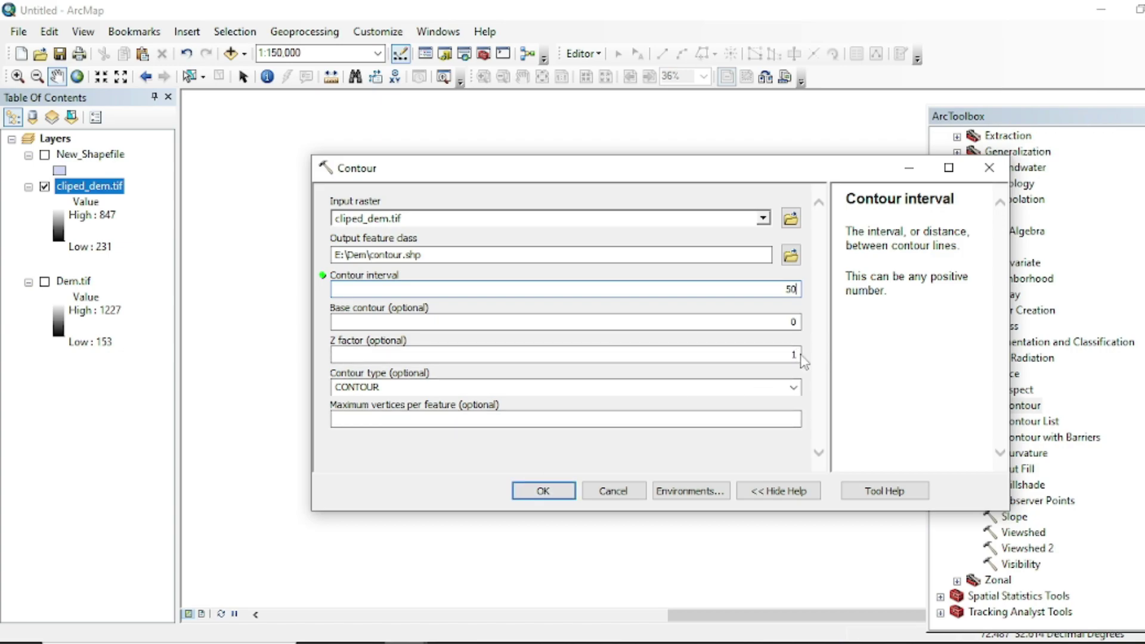
{"action": "left_click", "coordinate": [543, 490]}
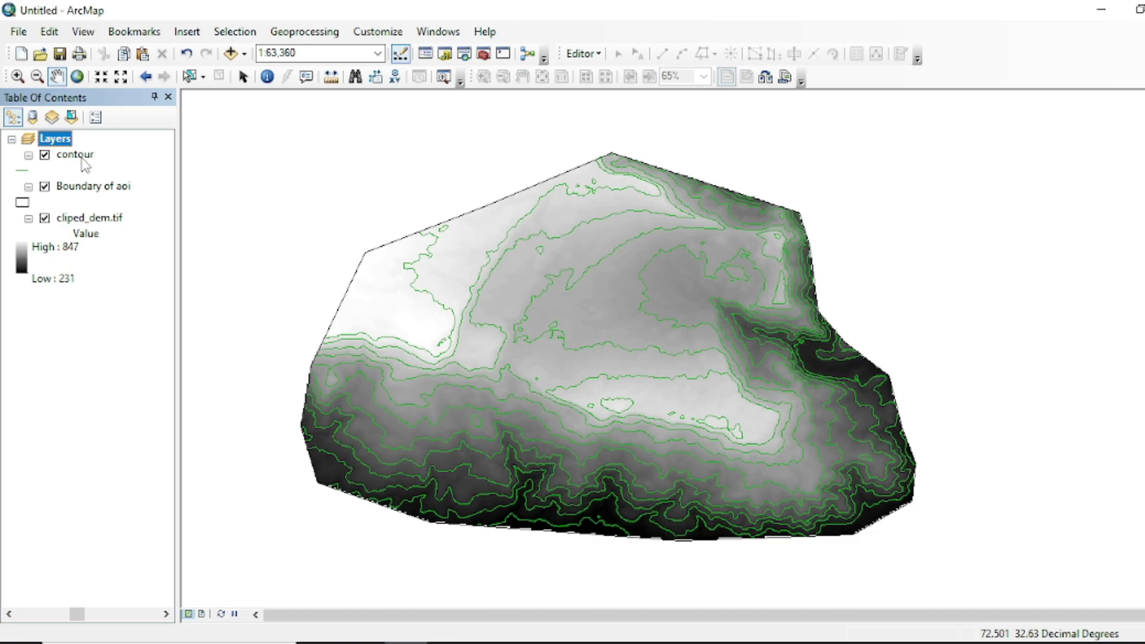
Label the contour layer's features and inspect the labelled contour lines across the clipped DEM.
{"action": "right_click", "coordinate": [83, 159]}
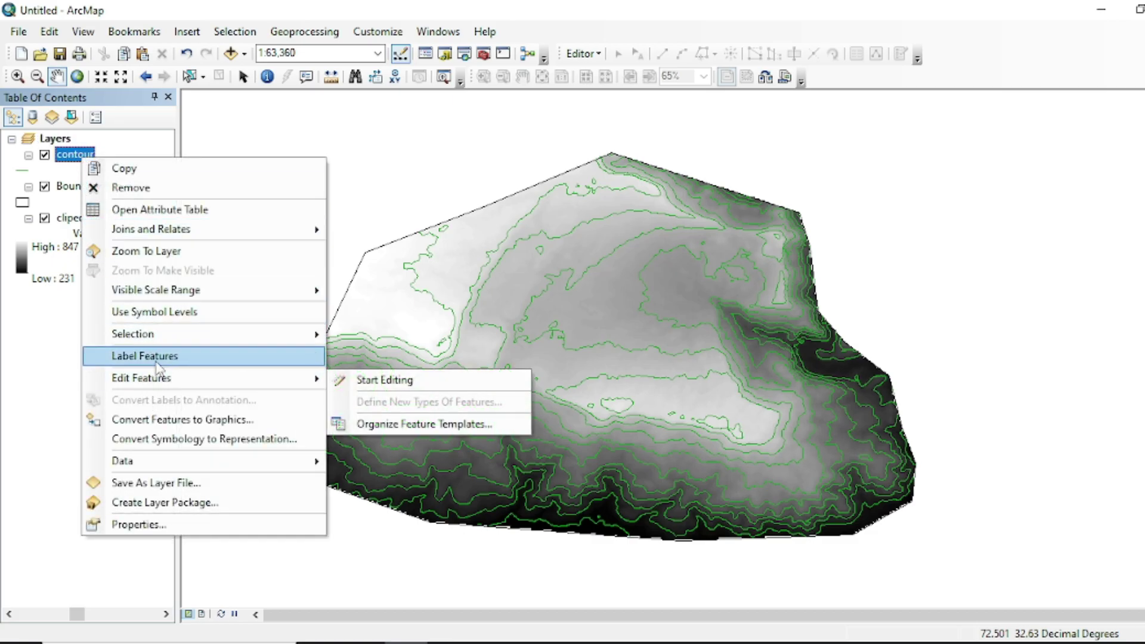
{"action": "left_click", "coordinate": [156, 358]}
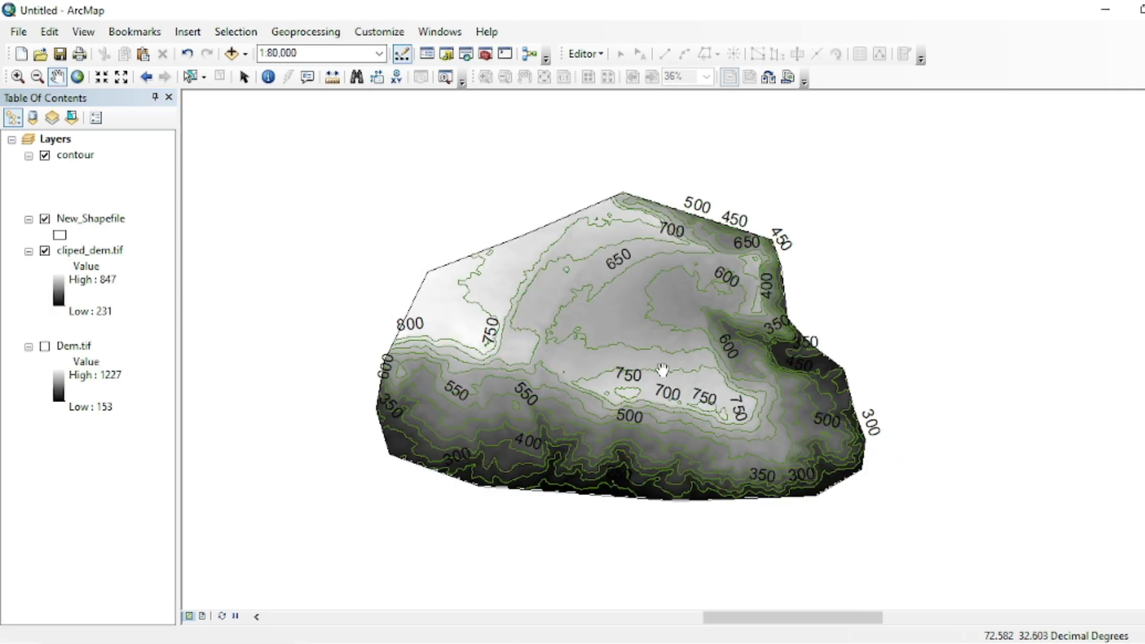
{"action": "scroll", "coordinate": [663, 370], "scroll_direction": "up", "scroll_amount": 1}
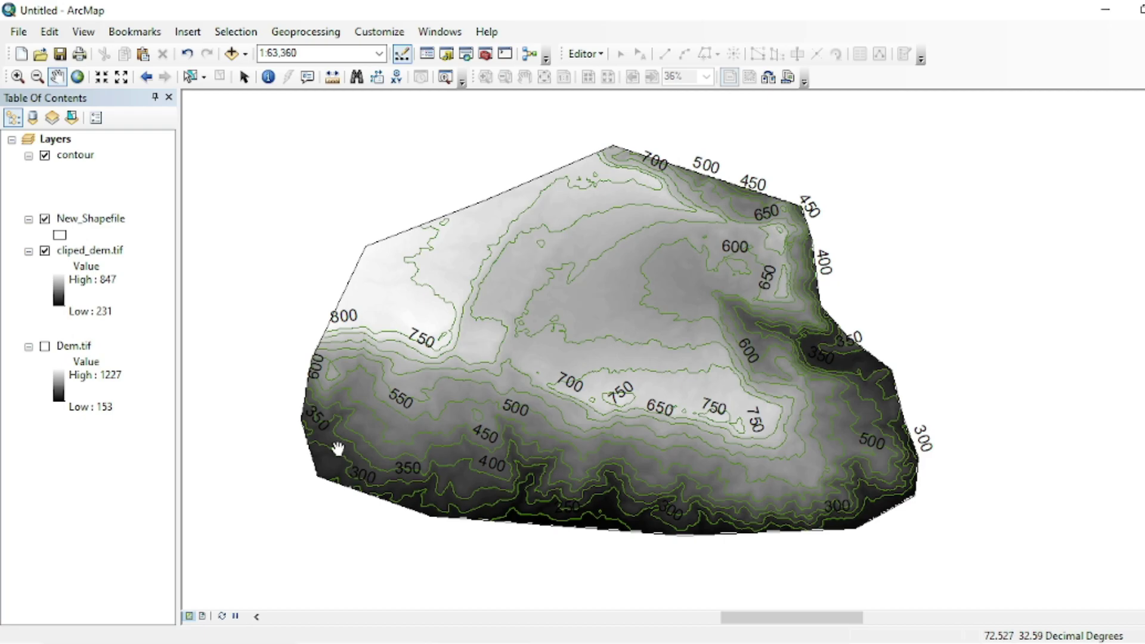
{"action": "scroll", "coordinate": [338, 448], "scroll_direction": "up", "scroll_amount": 2}
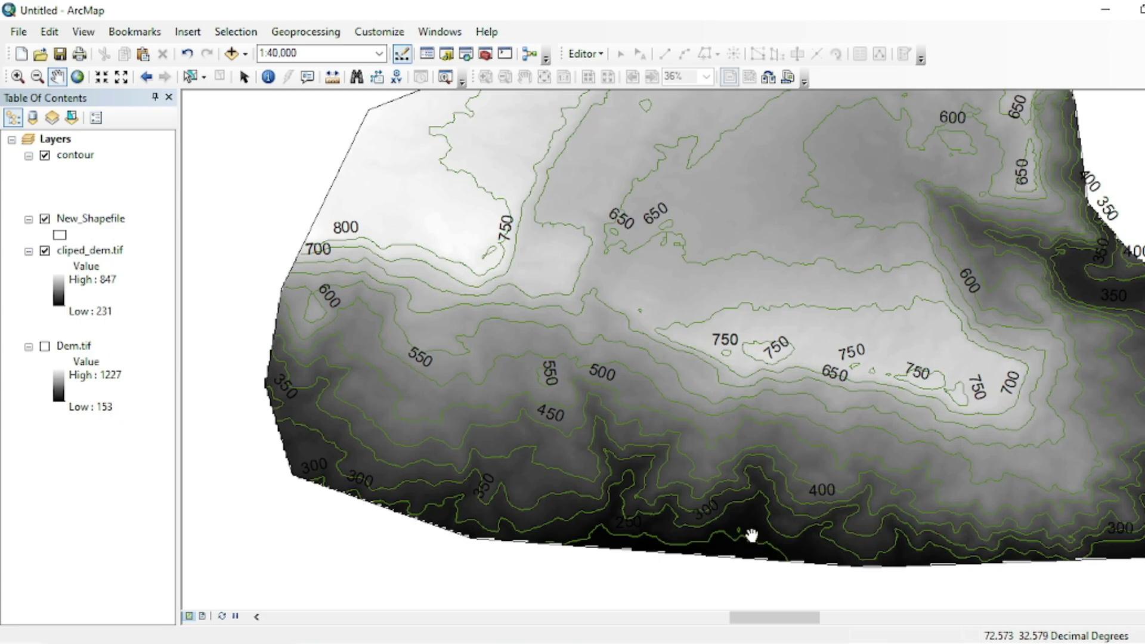
{"action": "scroll", "coordinate": [774, 535], "scroll_direction": "up", "scroll_amount": 2}
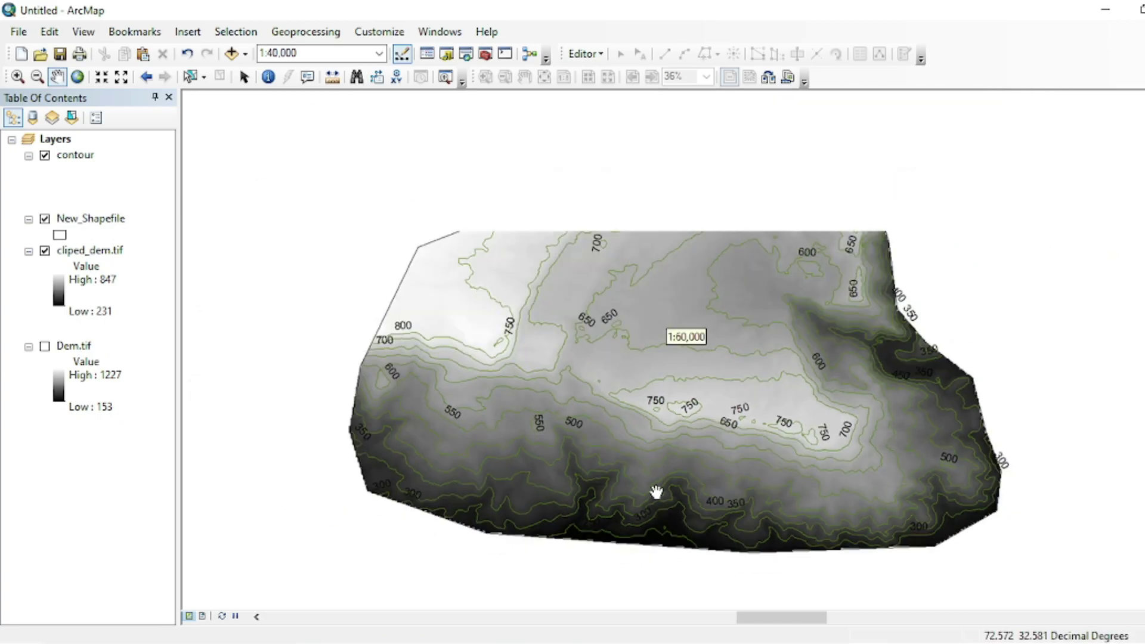
{"action": "left_click_drag", "start_coordinate": [460, 378], "coordinate": [455, 368]}
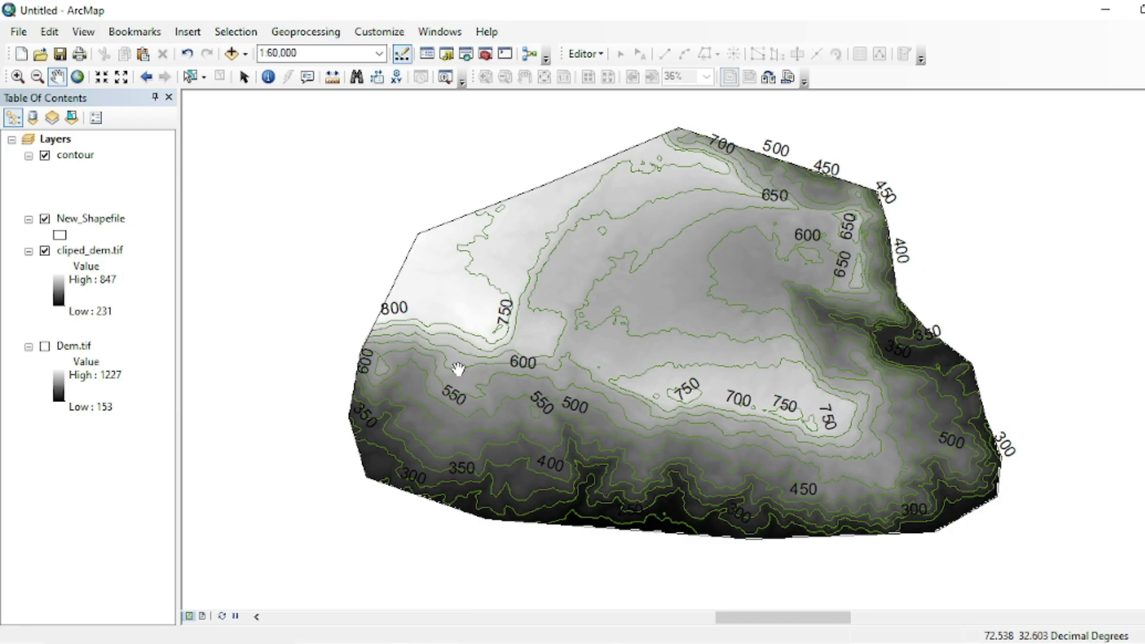
Symbolize the contour layer by unique values of the Contour field, adding all values.
{"action": "left_click", "coordinate": [75, 159]}
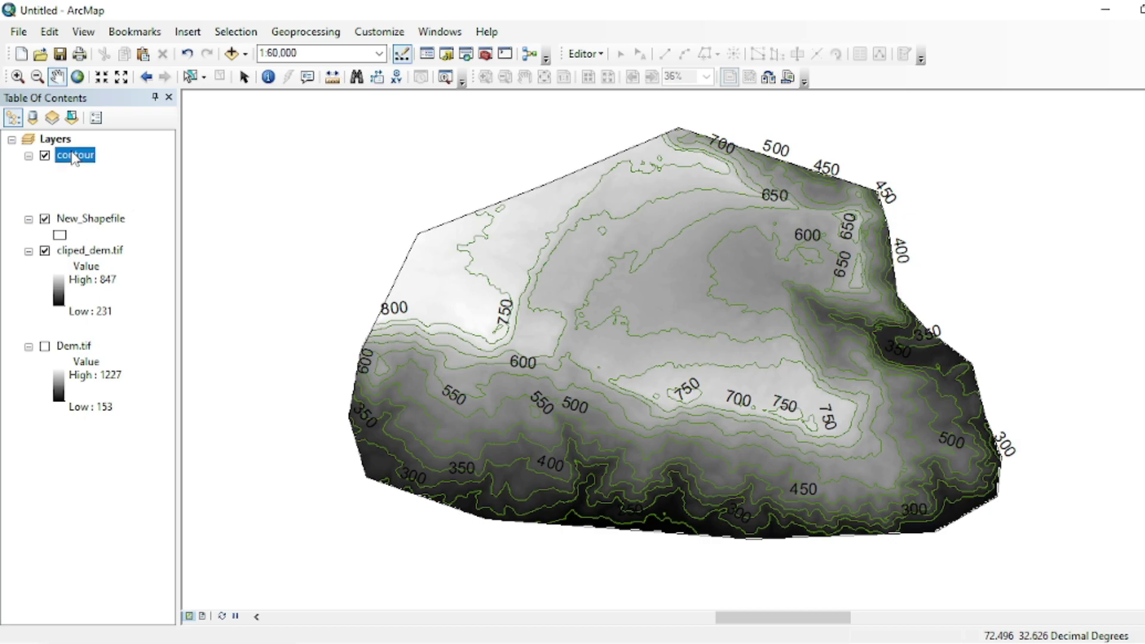
{"action": "right_click", "coordinate": [75, 158]}
{"action": "left_click", "coordinate": [123, 519]}
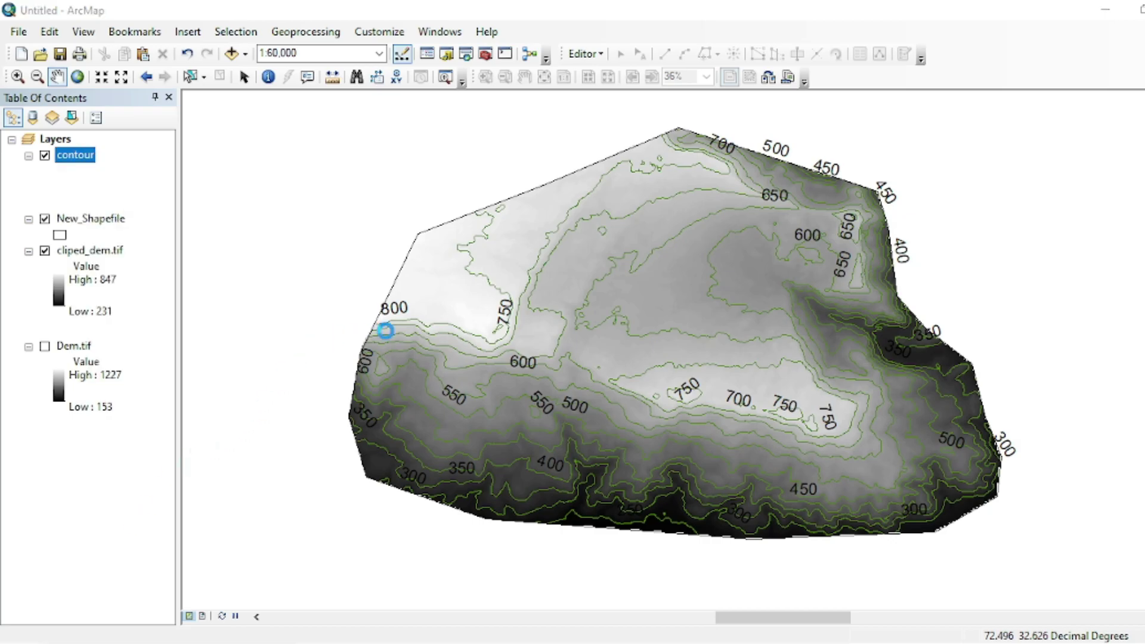
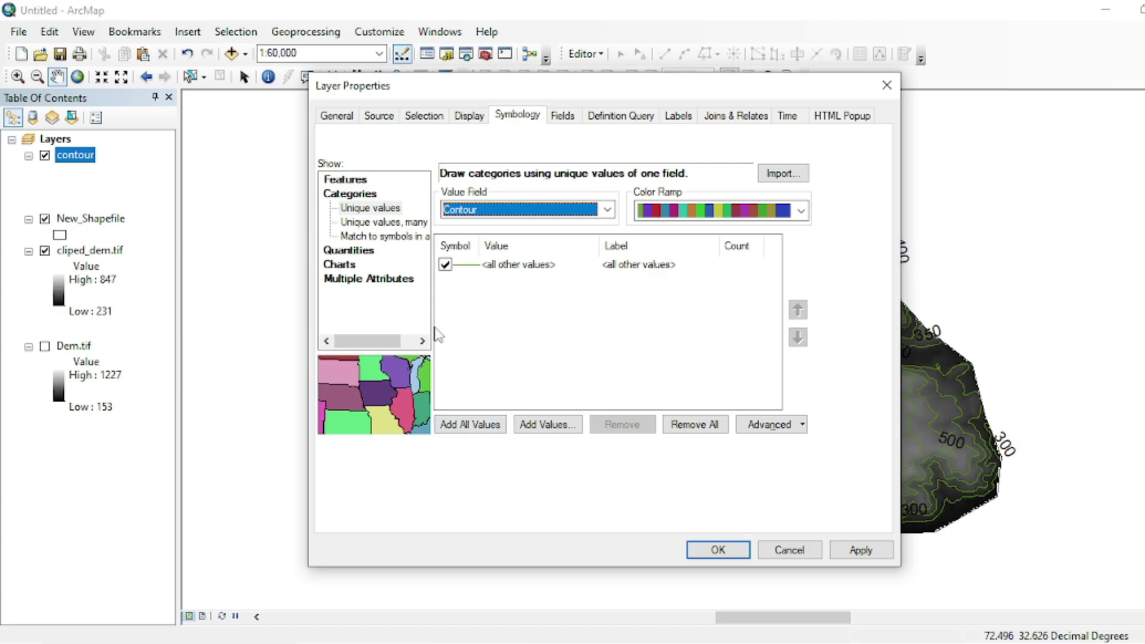
{"action": "left_click", "coordinate": [58, 147]}
{"action": "left_click", "coordinate": [488, 425]}
{"action": "scroll", "coordinate": [507, 316], "scroll_direction": "down", "scroll_amount": 1}
{"action": "scroll", "coordinate": [492, 349], "scroll_direction": "up", "scroll_amount": 1}
{"action": "scroll", "coordinate": [493, 321], "scroll_direction": "down", "scroll_amount": 1}
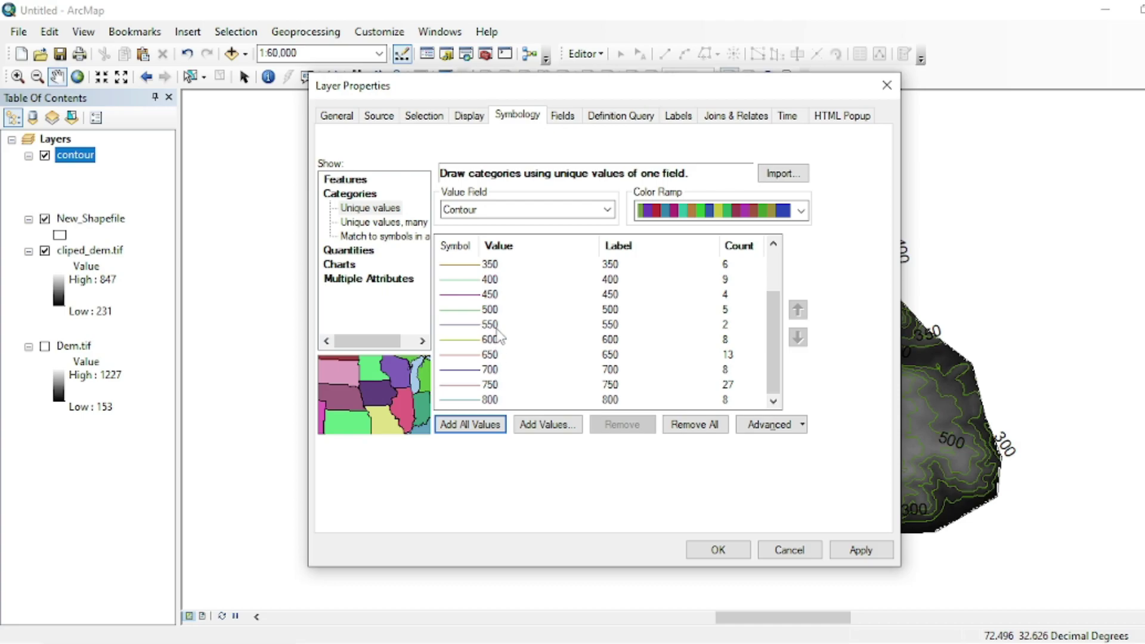
{"action": "left_click", "coordinate": [720, 549]}
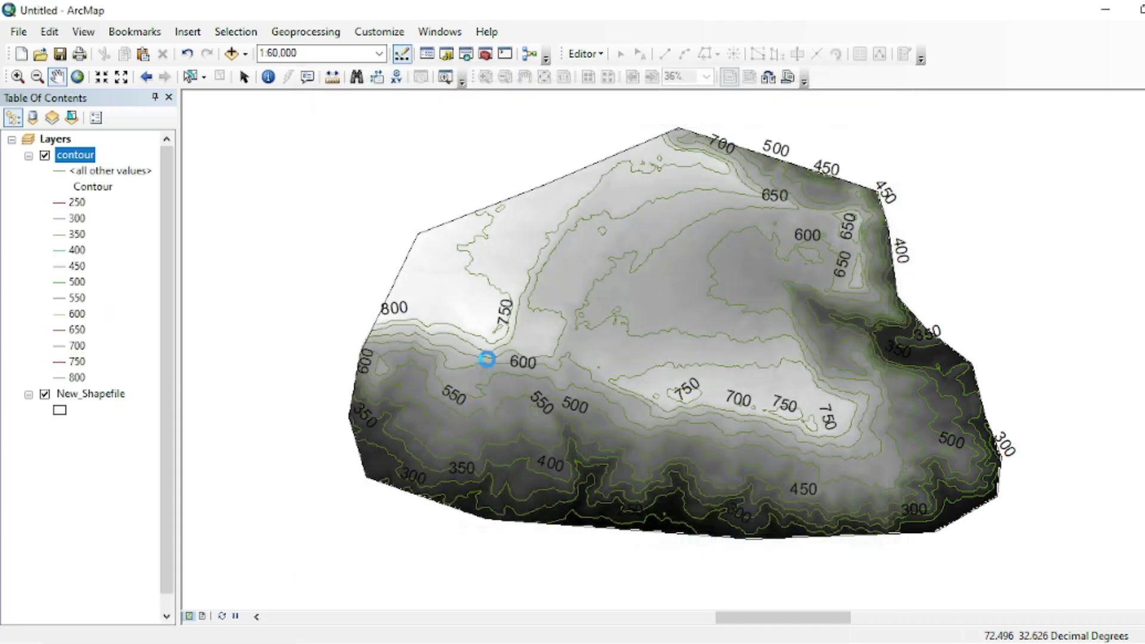
Examine the coloured contour lines on the map and the records in the contour layer's attribute table.
{"action": "left_click_drag", "start_coordinate": [668, 465], "coordinate": [631, 460]}
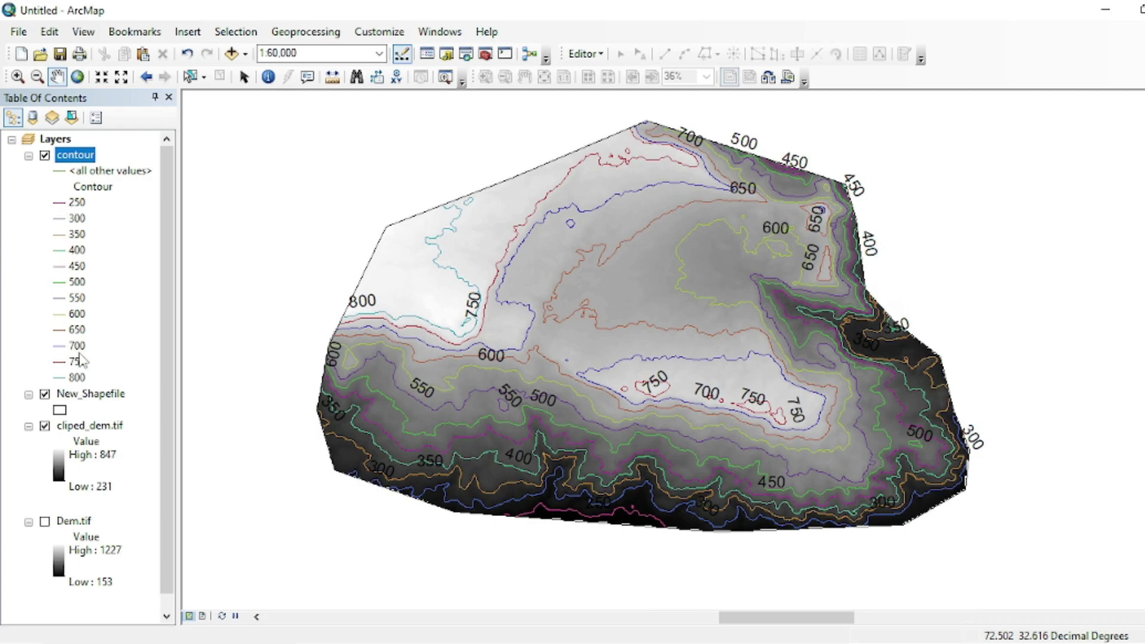
{"action": "scroll", "coordinate": [519, 447], "scroll_direction": "up", "scroll_amount": 1}
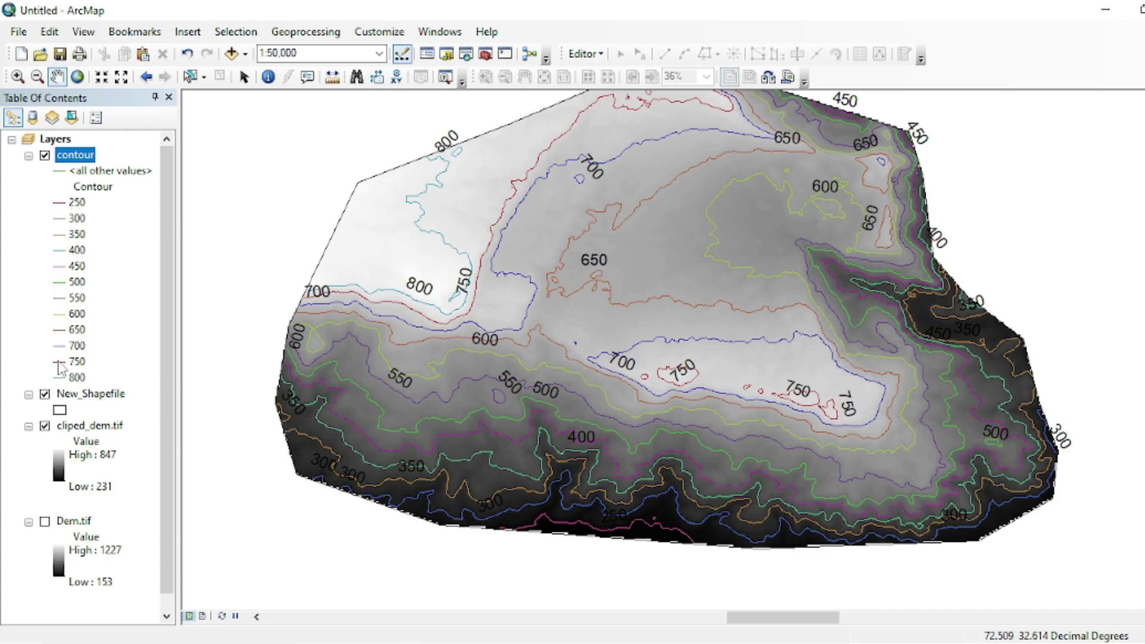
{"action": "scroll", "coordinate": [615, 322], "scroll_direction": "up", "scroll_amount": 1}
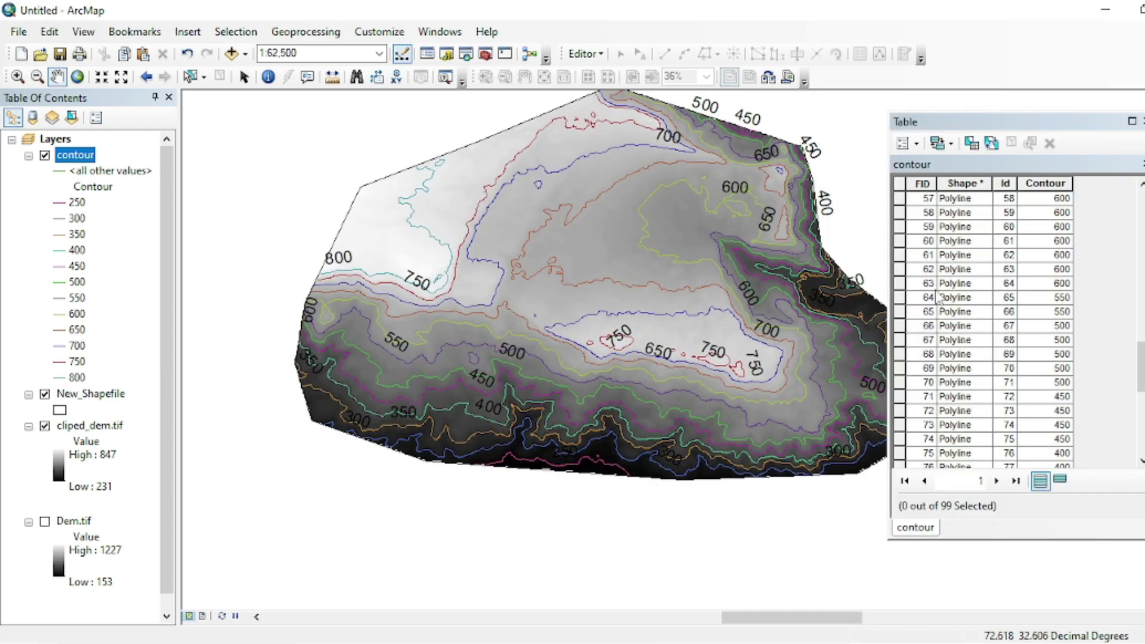
{"action": "scroll", "coordinate": [990, 345], "scroll_direction": "up", "scroll_amount": 6}
{"action": "scroll", "coordinate": [990, 346], "scroll_direction": "down", "scroll_amount": 6}
{"action": "left_click_drag", "start_coordinate": [555, 245], "coordinate": [532, 261]}
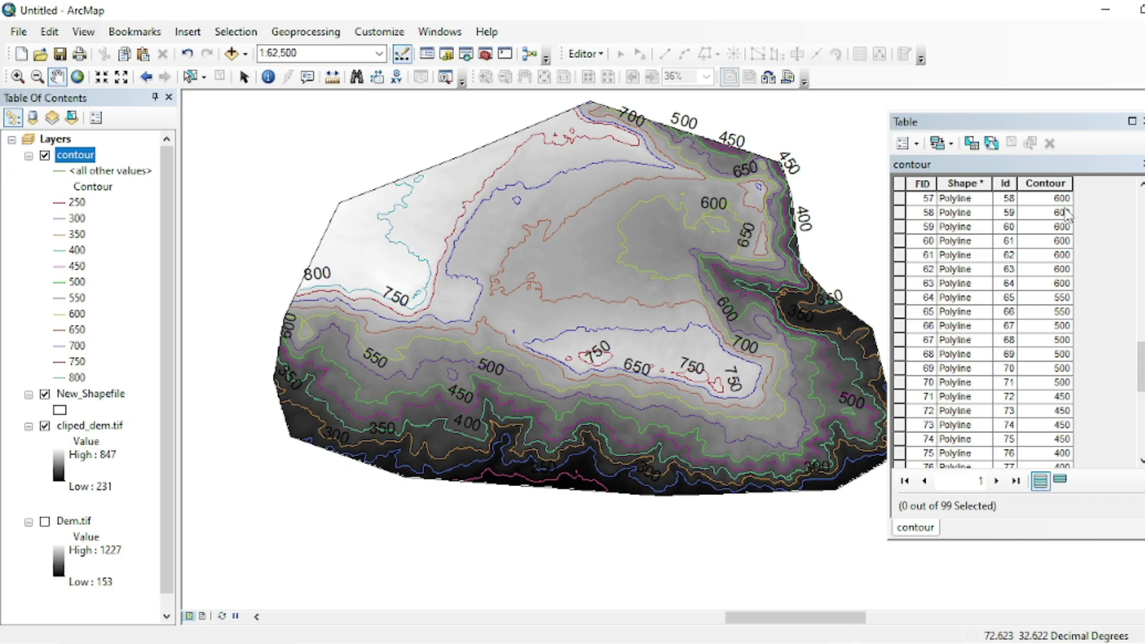
Select the contour record with FID 62 in the attribute table and inspect its highlighted line on the map.
{"action": "left_click", "coordinate": [903, 270]}
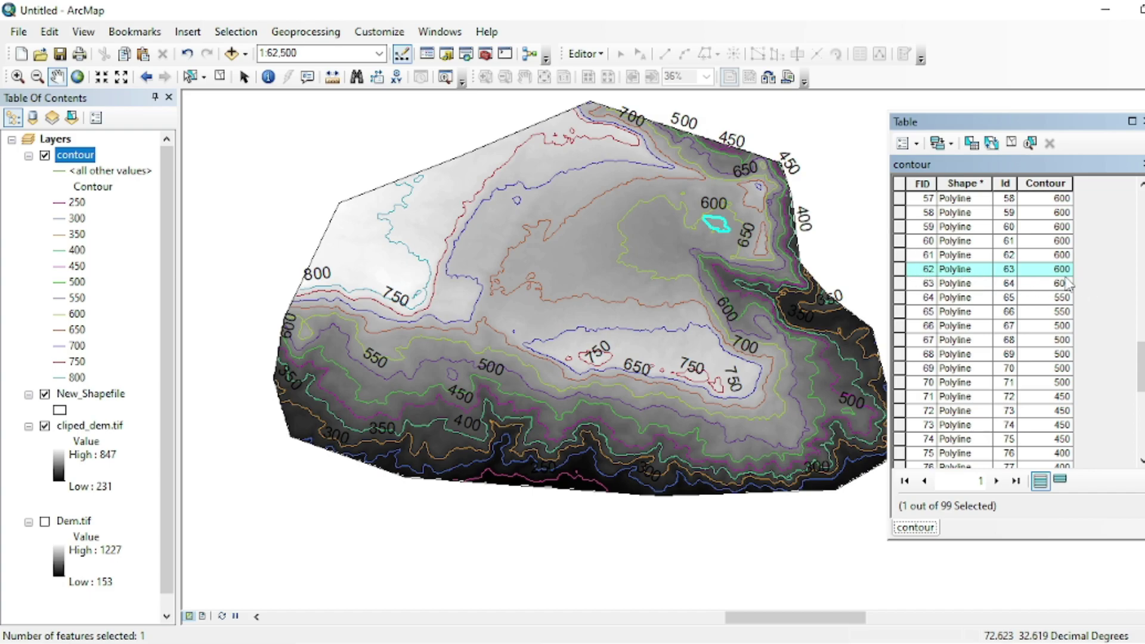
{"action": "scroll", "coordinate": [716, 224], "scroll_direction": "down", "scroll_amount": 3}
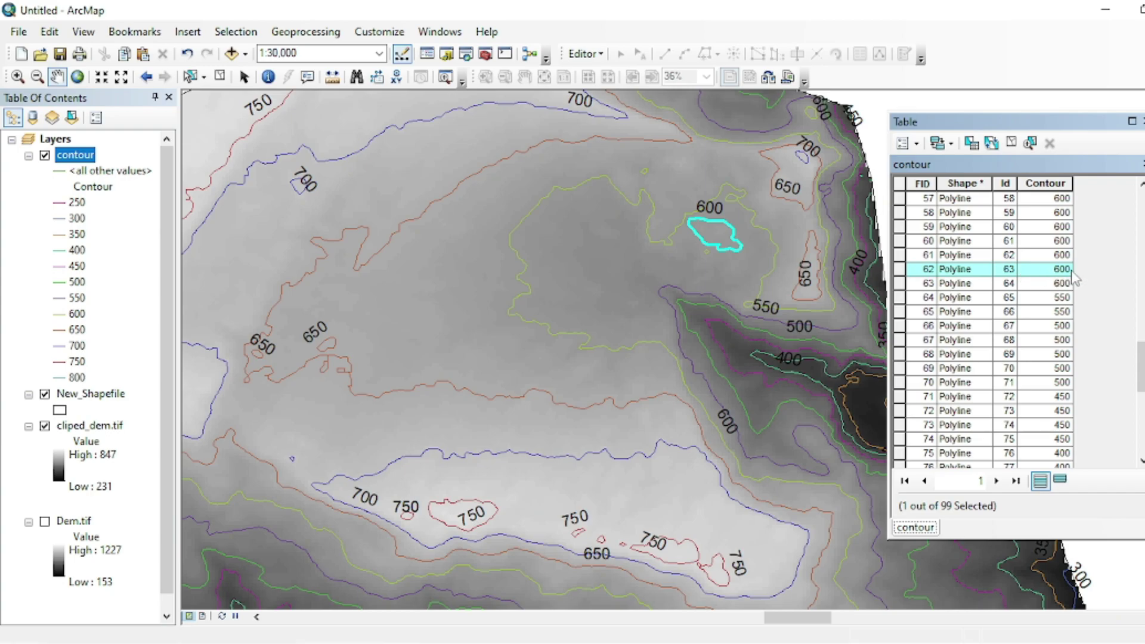
{"action": "scroll", "coordinate": [690, 230], "scroll_direction": "down", "scroll_amount": 2}
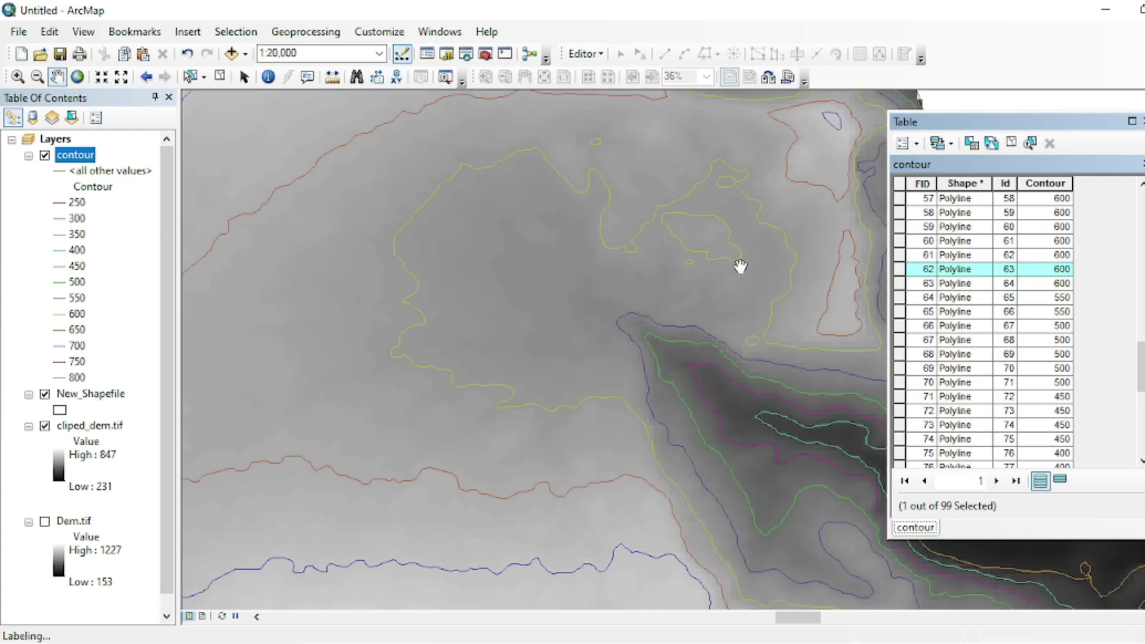
{"action": "scroll", "coordinate": [682, 226], "scroll_direction": "up", "scroll_amount": 2}
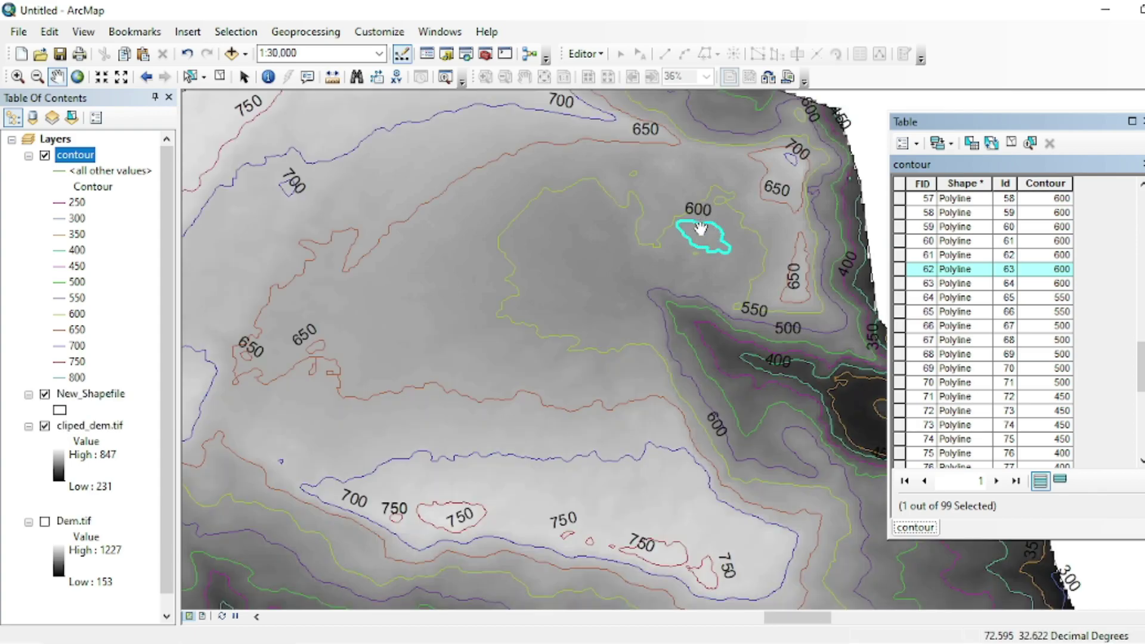
{"action": "scroll", "coordinate": [703, 256], "scroll_direction": "up", "scroll_amount": 3}
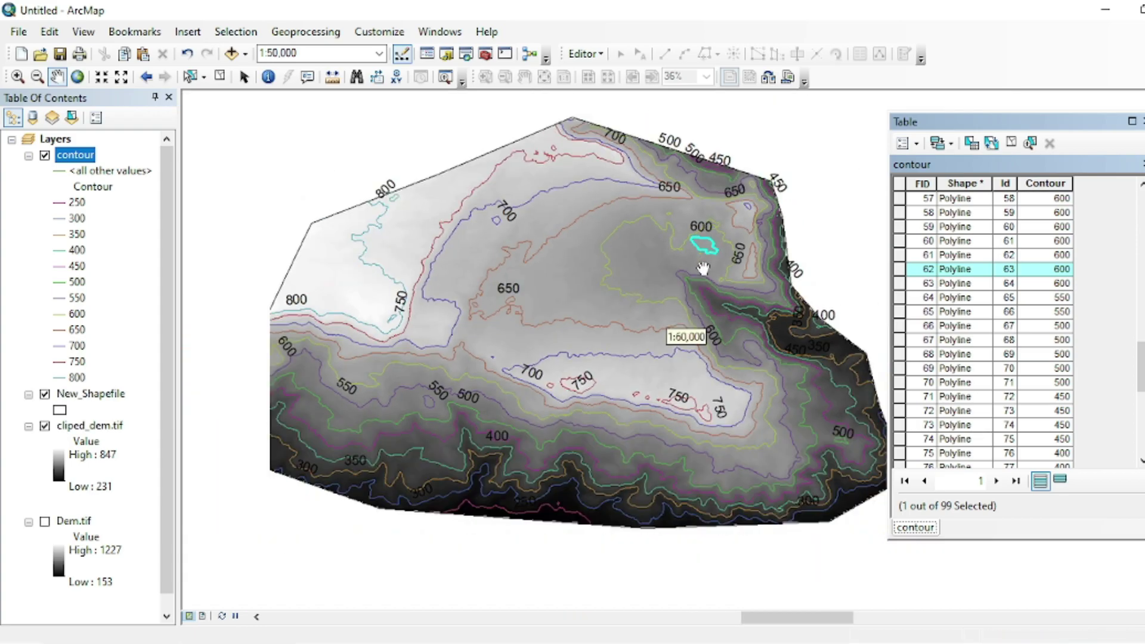
{"action": "scroll", "coordinate": [707, 322], "scroll_direction": "up", "scroll_amount": 1}
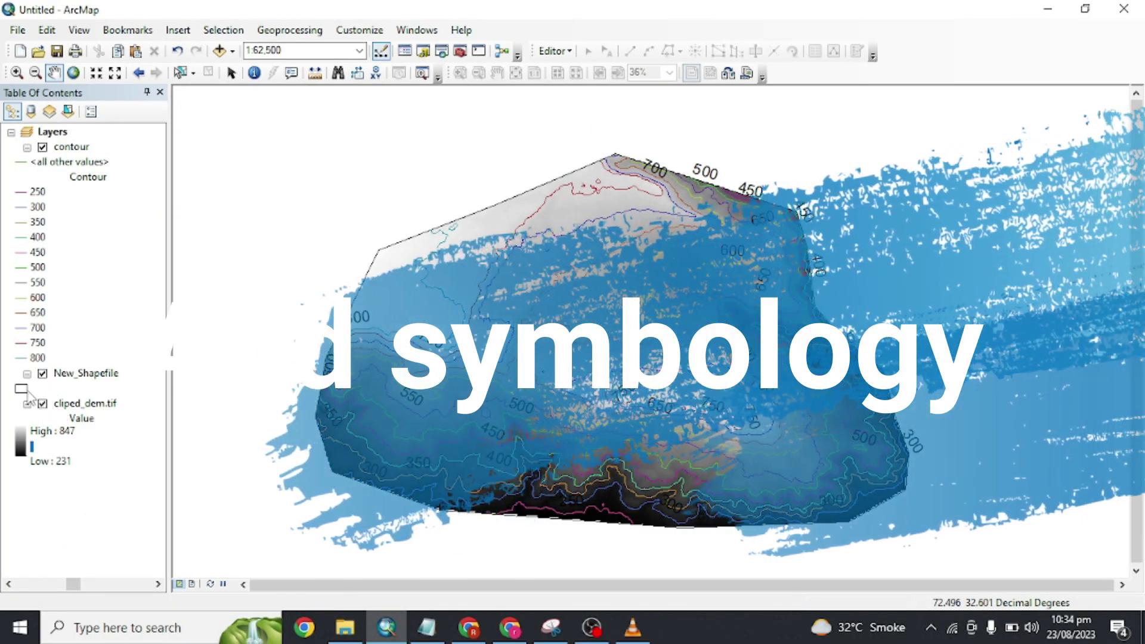
Symbolize cliped_dem.tif as classified with 10 classes and the red-yellow-green-blue color ramp.
{"action": "left_click", "coordinate": [83, 404]}
{"action": "right_click", "coordinate": [83, 403]}
{"action": "left_click", "coordinate": [107, 375]}
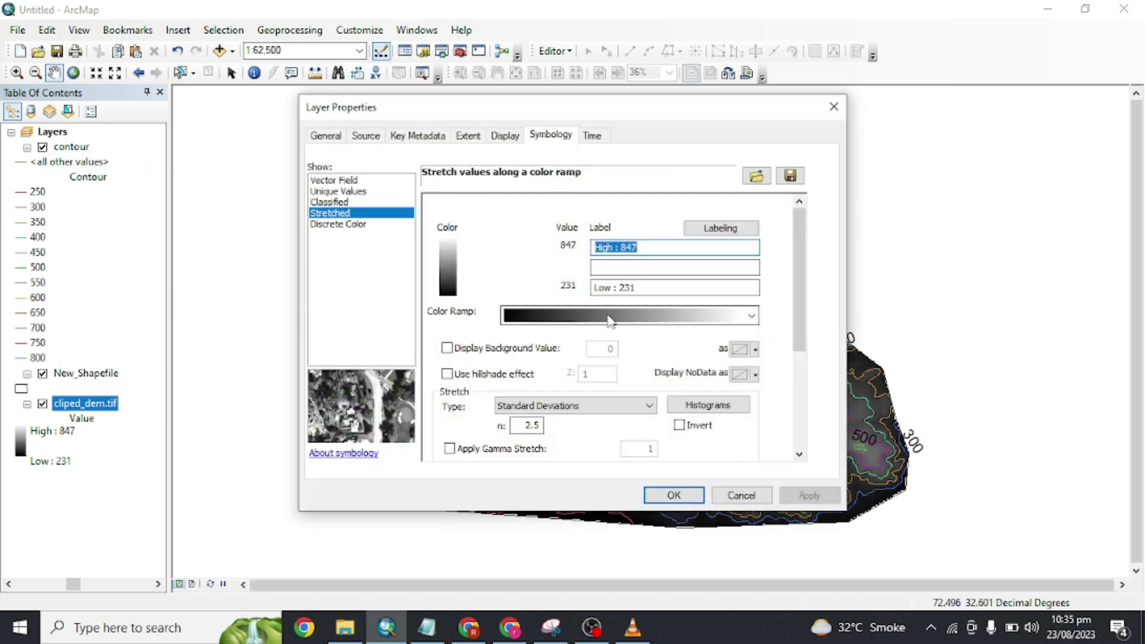
{"action": "left_click", "coordinate": [329, 201]}
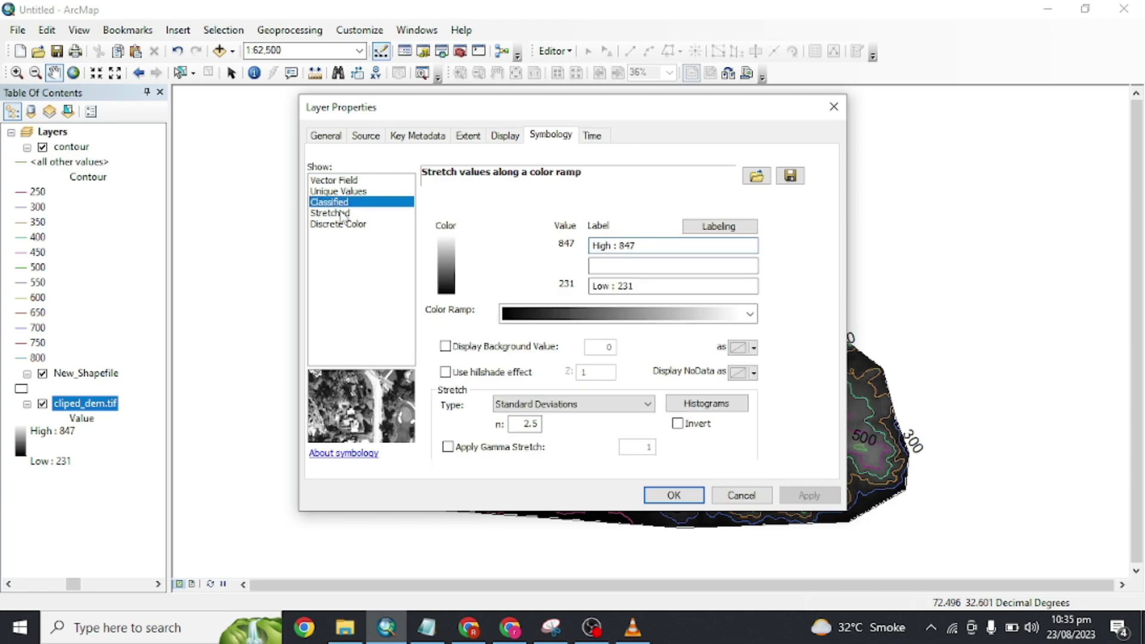
{"action": "left_click", "coordinate": [696, 255]}
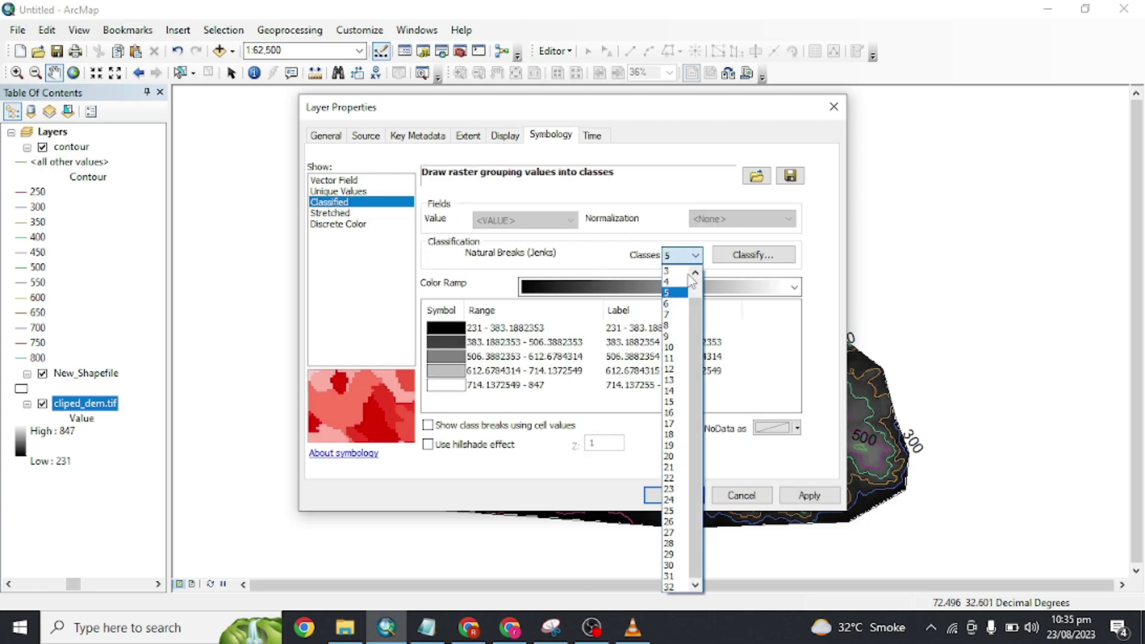
{"action": "left_click", "coordinate": [674, 349]}
{"action": "left_click", "coordinate": [660, 293]}
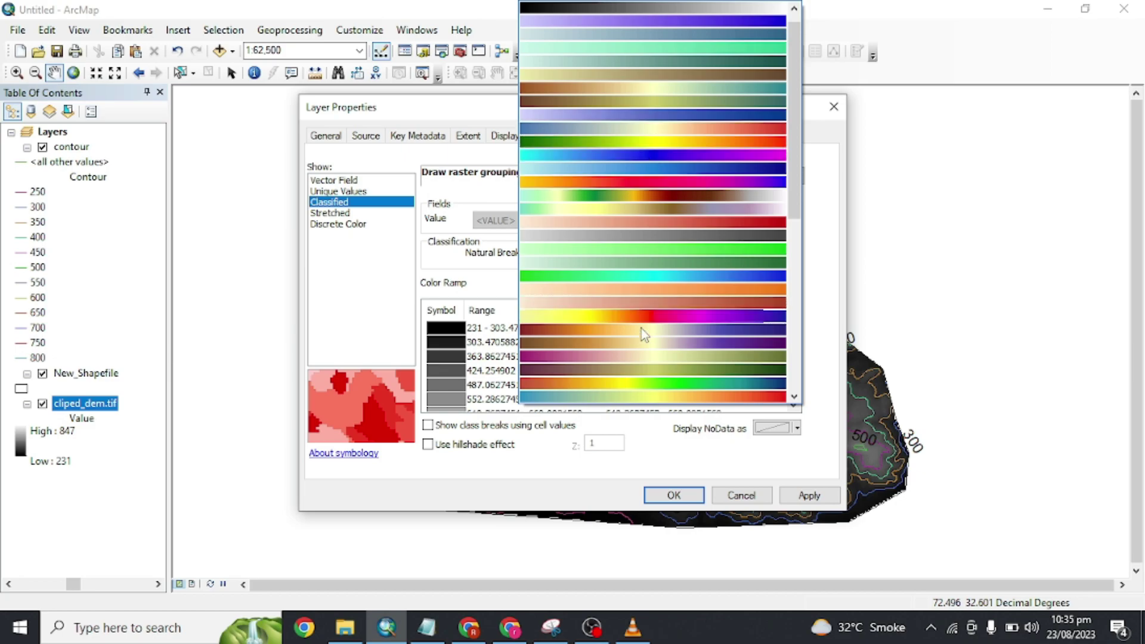
{"action": "left_click", "coordinate": [655, 388]}
Try ramping the DEM class colors between the end colors, and restore the red-yellow-green-blue ramp.
{"action": "right_click", "coordinate": [435, 329]}
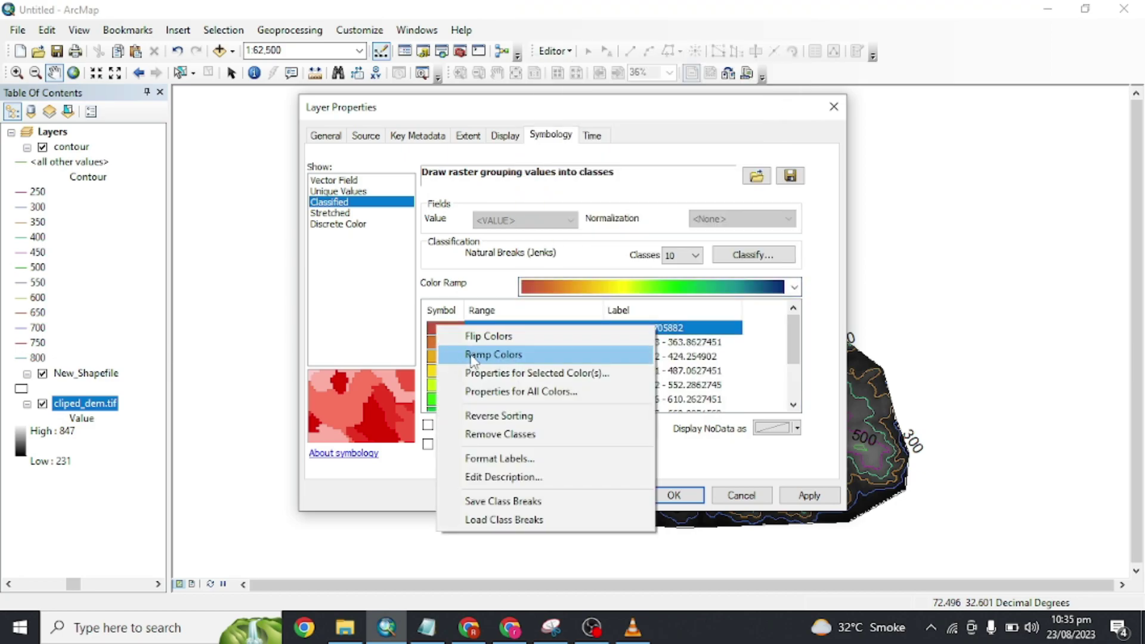
{"action": "left_click", "coordinate": [471, 357]}
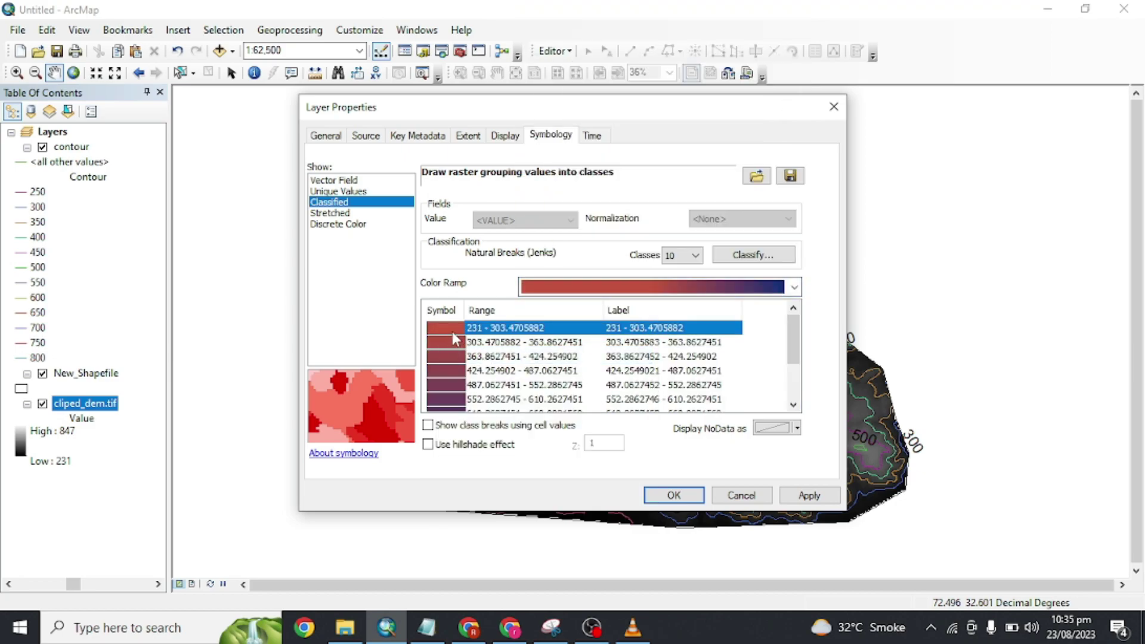
{"action": "left_click", "coordinate": [582, 289]}
{"action": "left_click", "coordinate": [656, 117]}
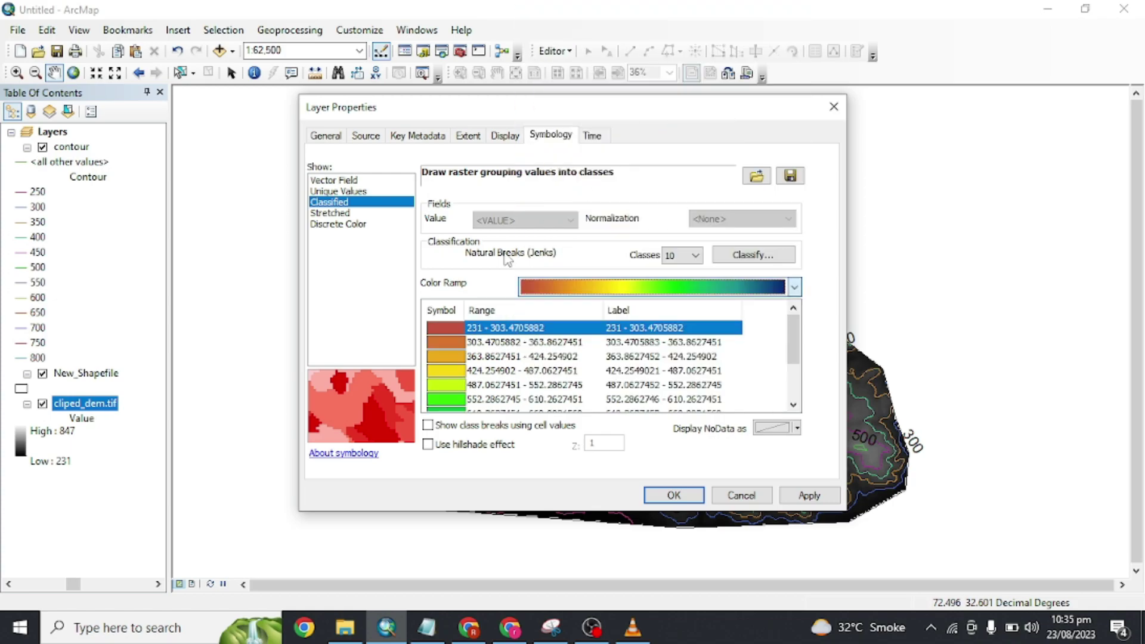
Flip the DEM class colors so the highest elevations are red, and apply the classified symbology.
{"action": "right_click", "coordinate": [454, 328]}
{"action": "left_click", "coordinate": [495, 334]}
{"action": "scroll", "coordinate": [465, 358], "scroll_direction": "down", "scroll_amount": 2}
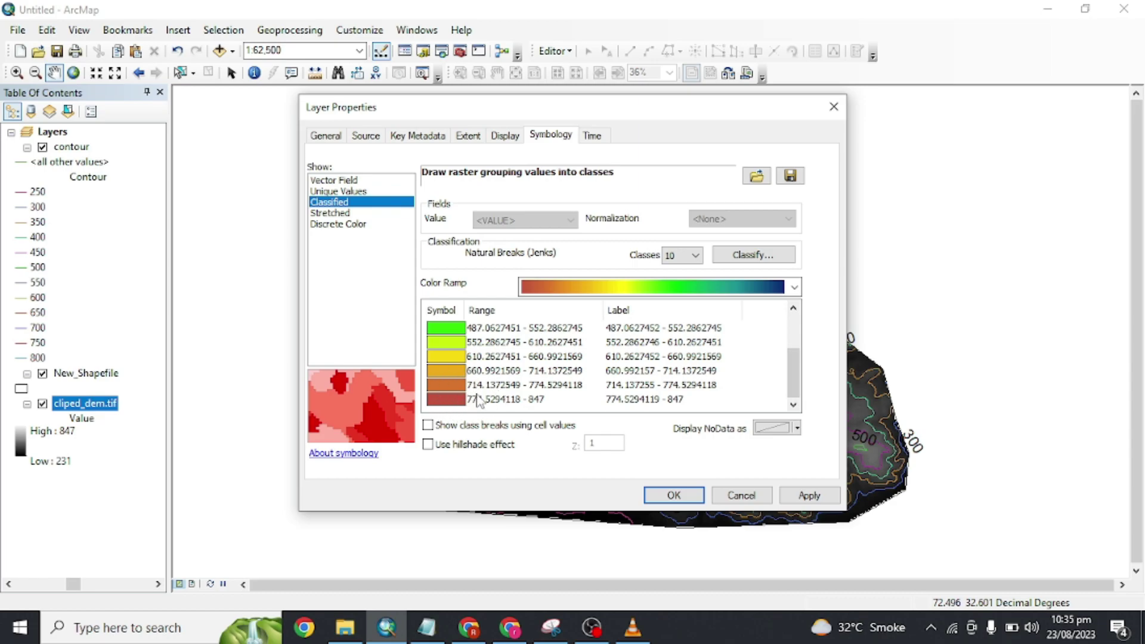
{"action": "left_click", "coordinate": [674, 496]}
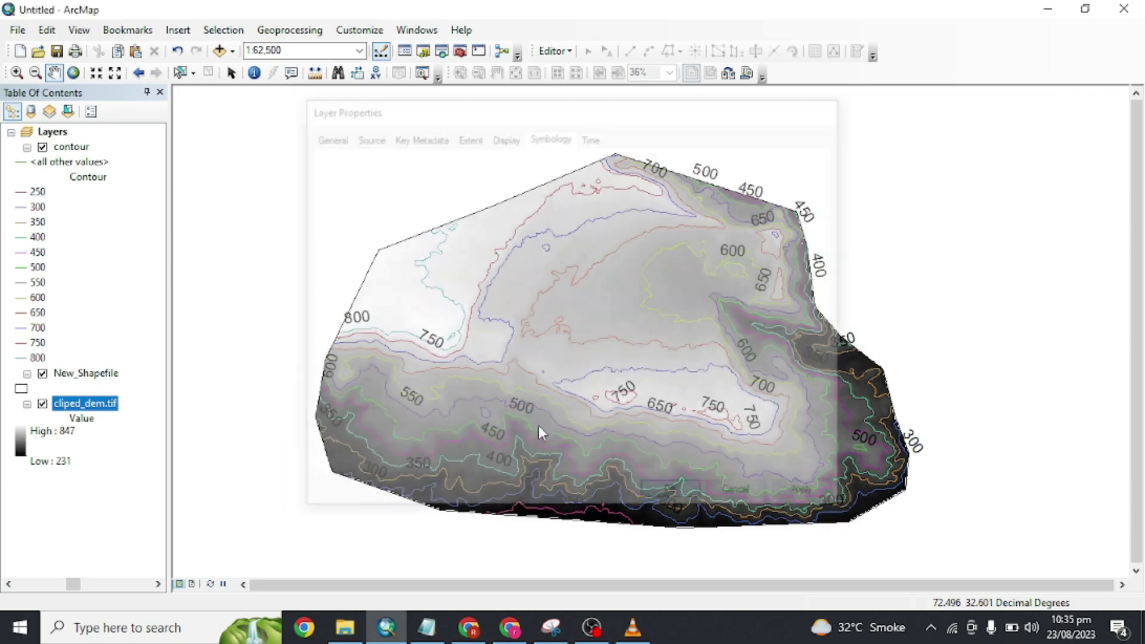
Shorten the second DEM class label in the legend to 303- 363, removing the decimals.
{"action": "left_click_drag", "start_coordinate": [633, 412], "coordinate": [609, 391]}
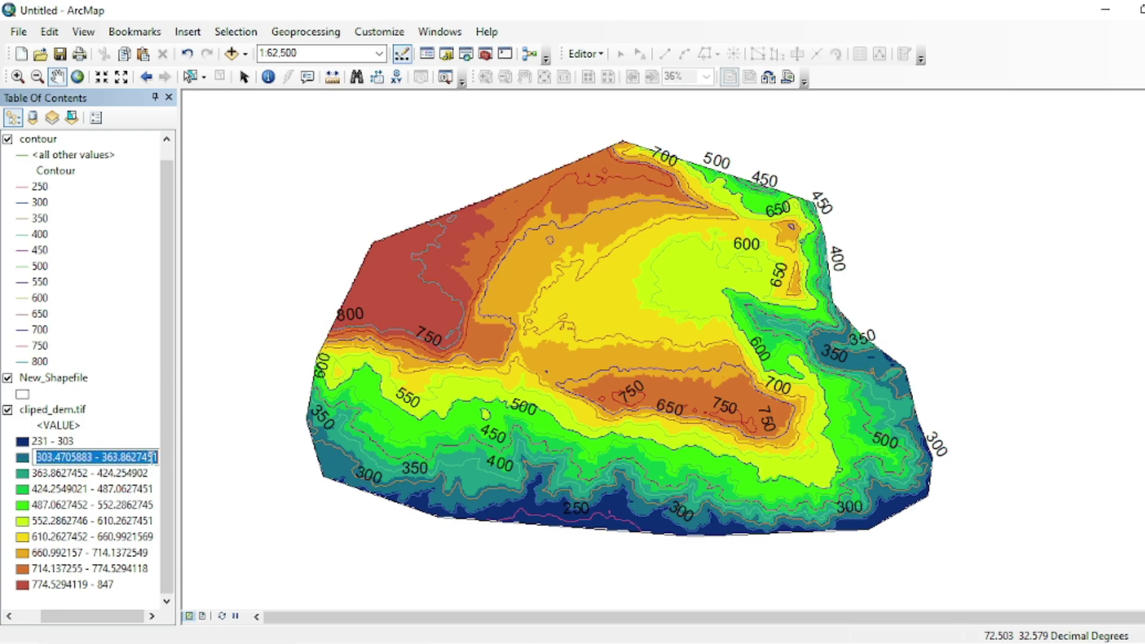
{"action": "left_click_drag", "start_coordinate": [158, 458], "coordinate": [56, 457]}
{"action": "key", "text": "Delete"}
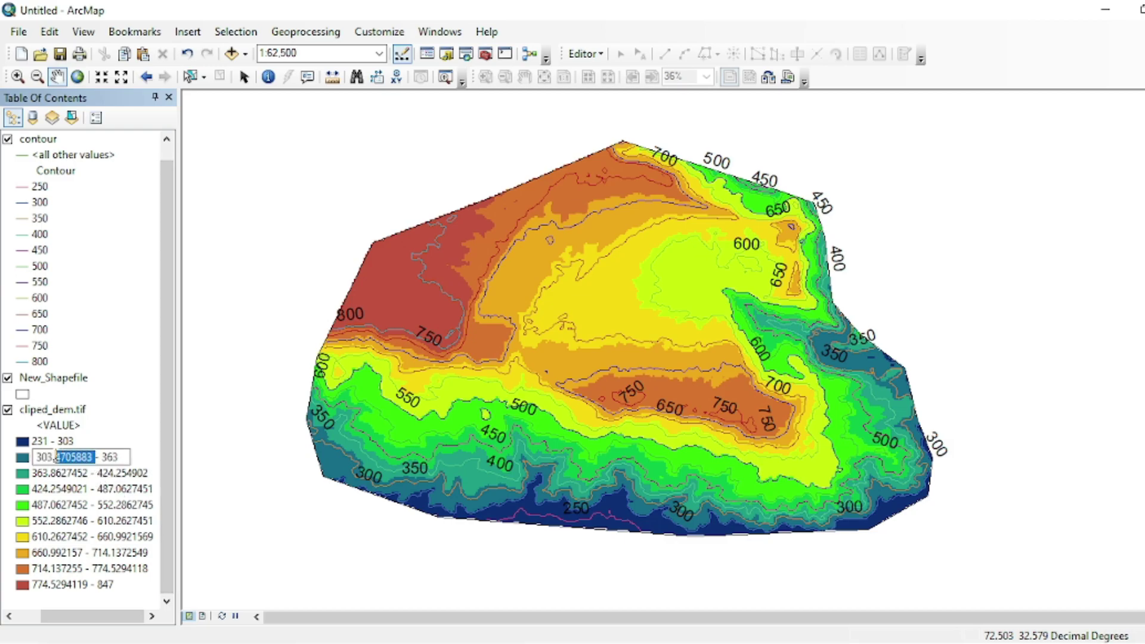
{"action": "key", "text": "Delete"}
{"action": "key", "text": "Return"}
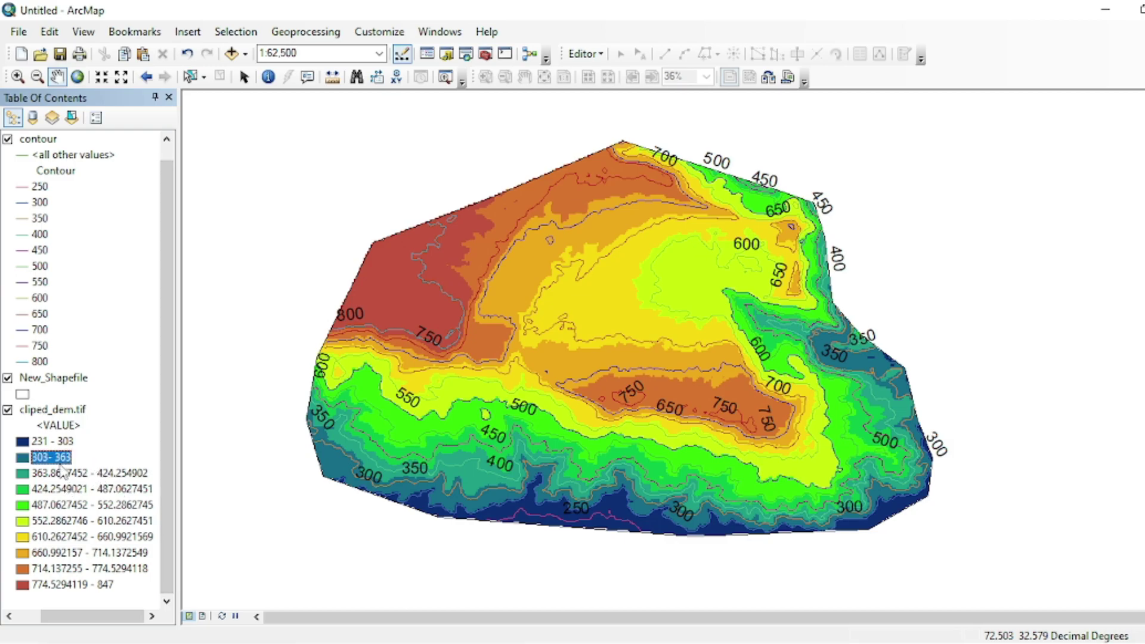
Reduce the number of significant digits in the number format of the cliped_dem.tif class labels.
{"action": "left_click", "coordinate": [53, 409]}
{"action": "right_click", "coordinate": [53, 409]}
{"action": "left_click", "coordinate": [96, 406]}
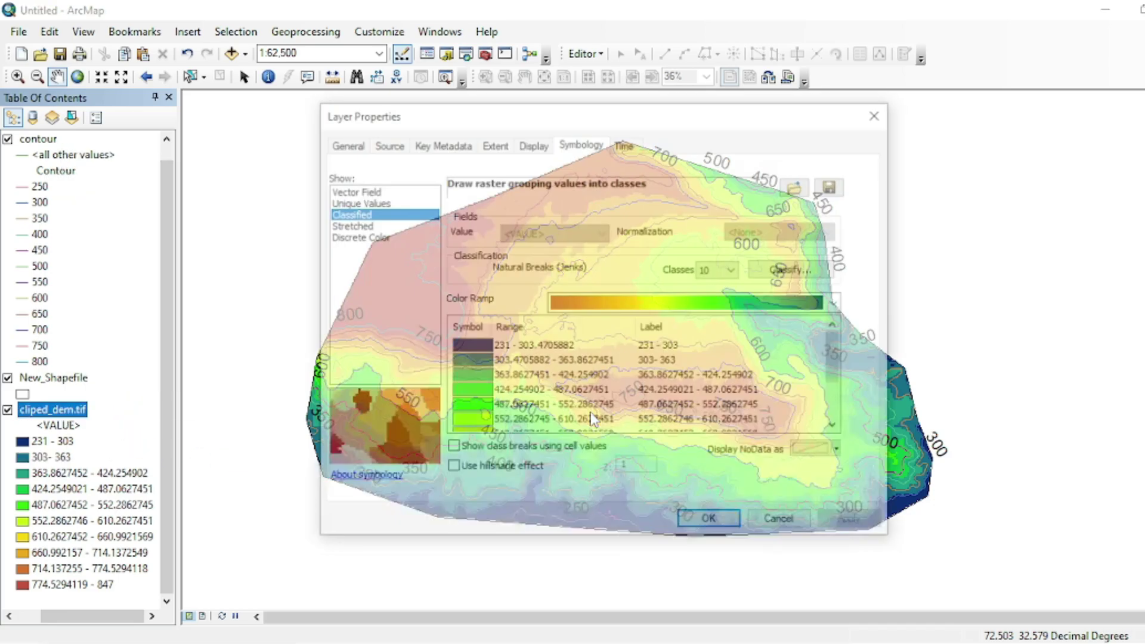
{"action": "left_click", "coordinate": [679, 329]}
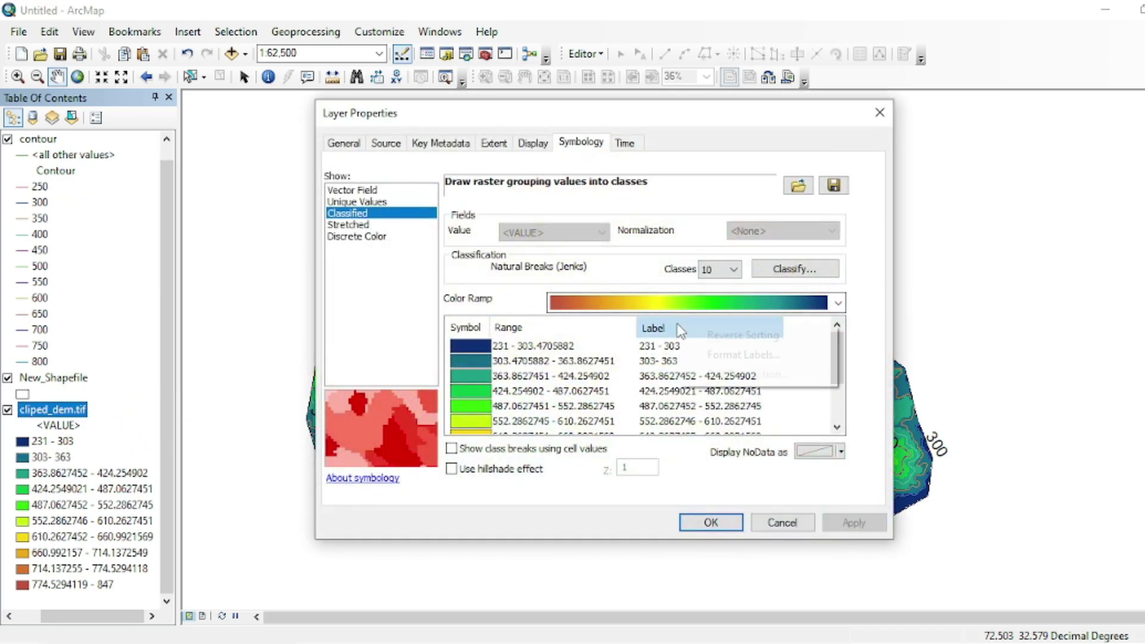
{"action": "left_click", "coordinate": [716, 357]}
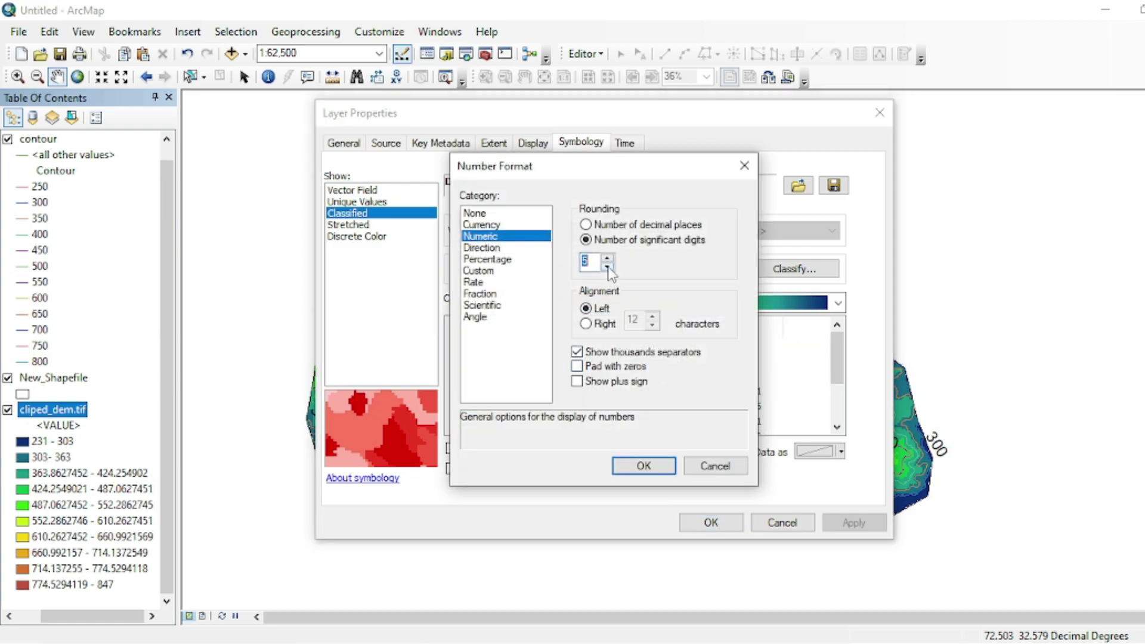
{"action": "left_click", "coordinate": [639, 467]}
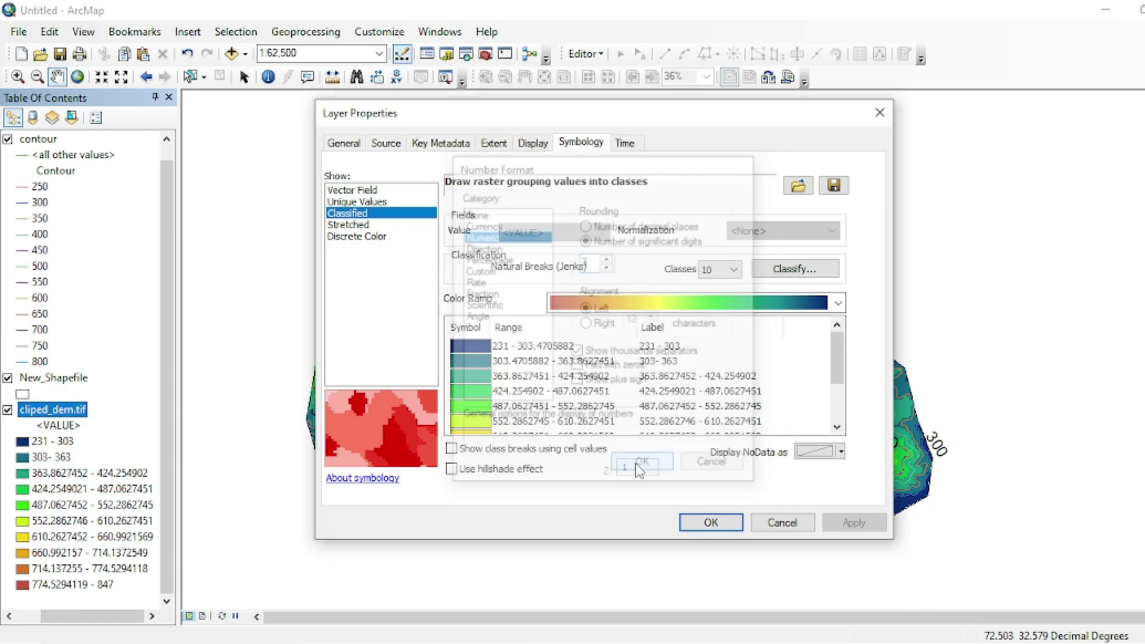
{"action": "scroll", "coordinate": [653, 400], "scroll_direction": "down", "scroll_amount": 2}
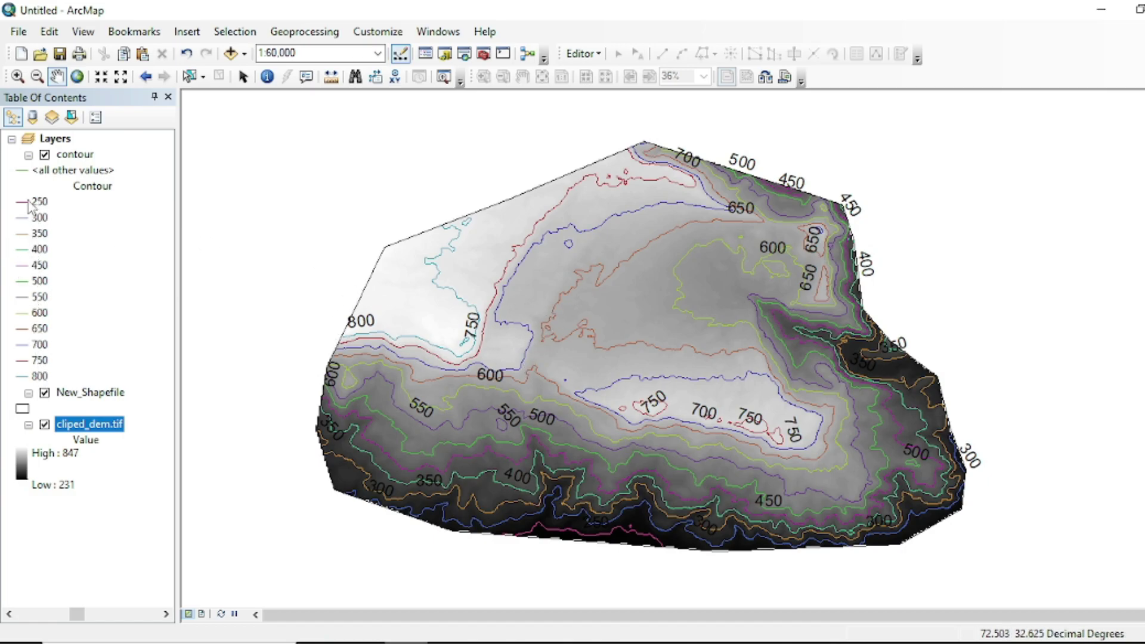
Switch the cliped_dem.tif symbology to classified with 12 classes.
{"action": "left_click_drag", "start_coordinate": [340, 406], "coordinate": [322, 413]}
{"action": "right_click", "coordinate": [83, 424]}
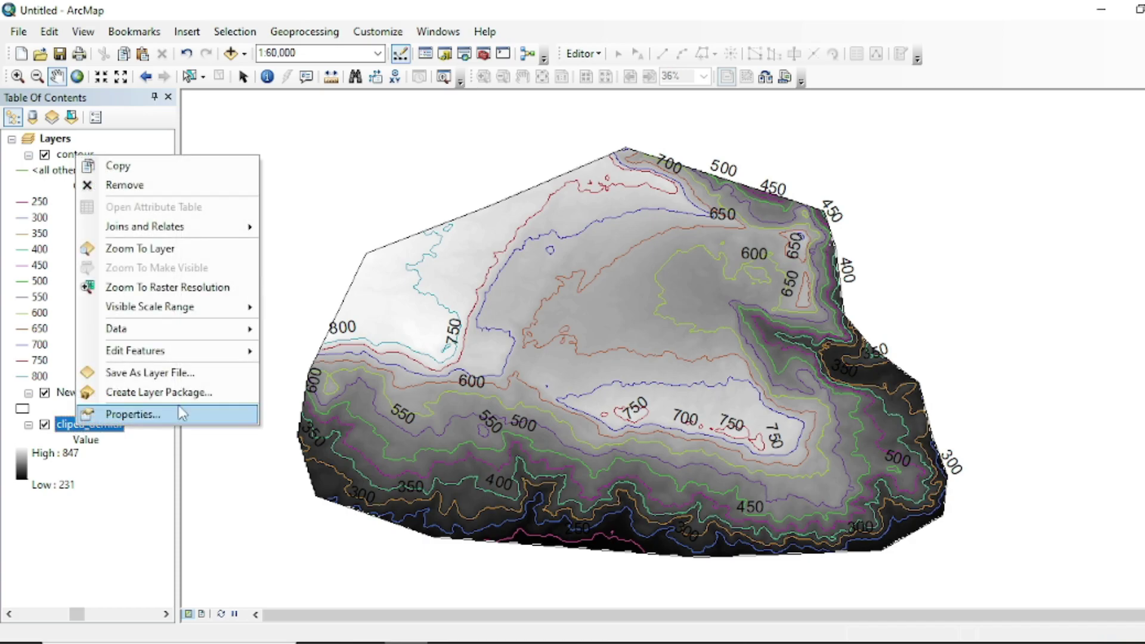
{"action": "left_click", "coordinate": [156, 413]}
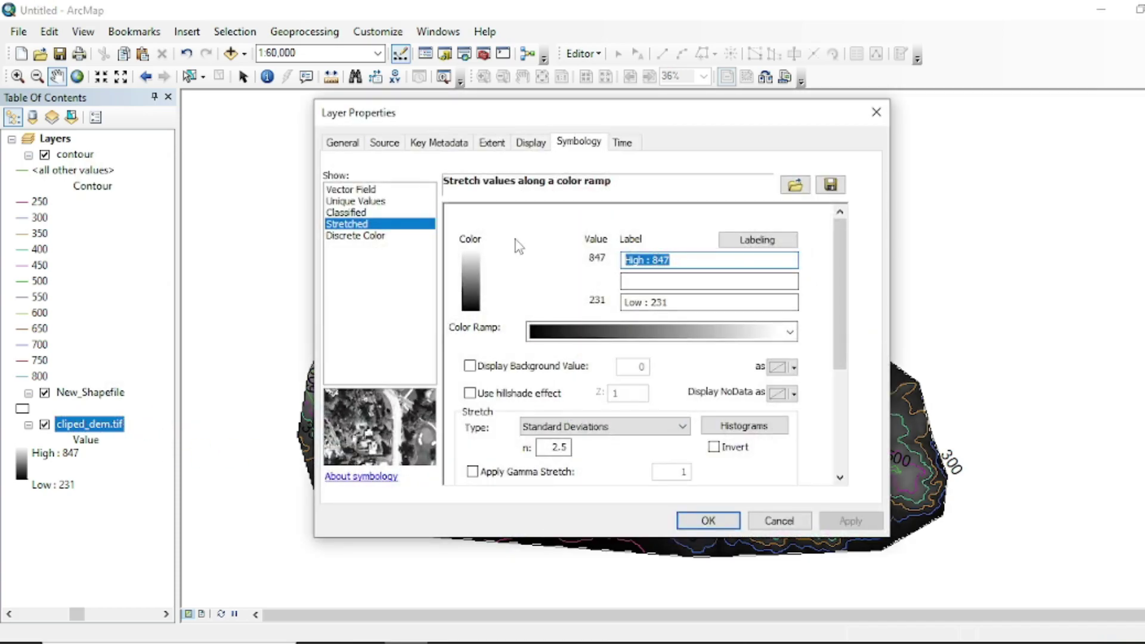
{"action": "left_click", "coordinate": [357, 213]}
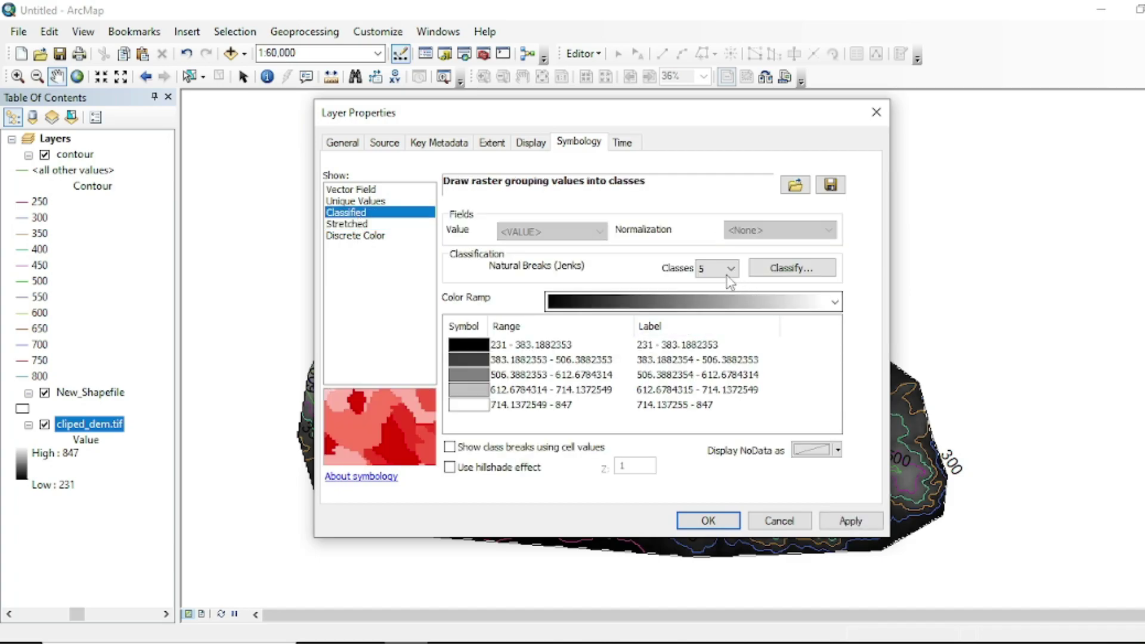
{"action": "left_click", "coordinate": [732, 271]}
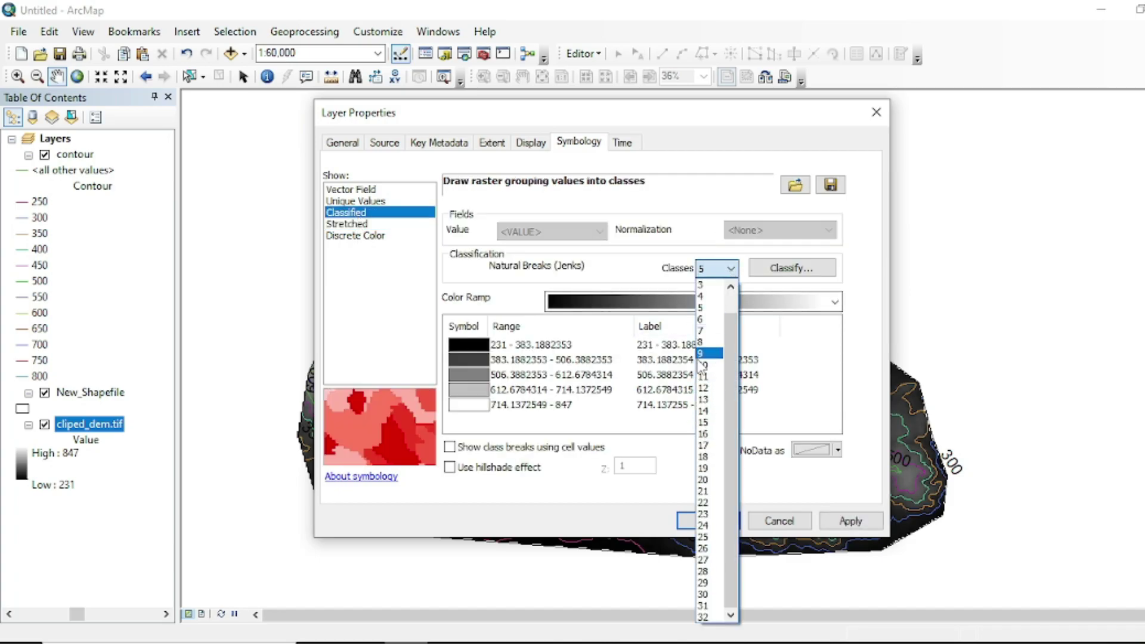
{"action": "left_click", "coordinate": [705, 388]}
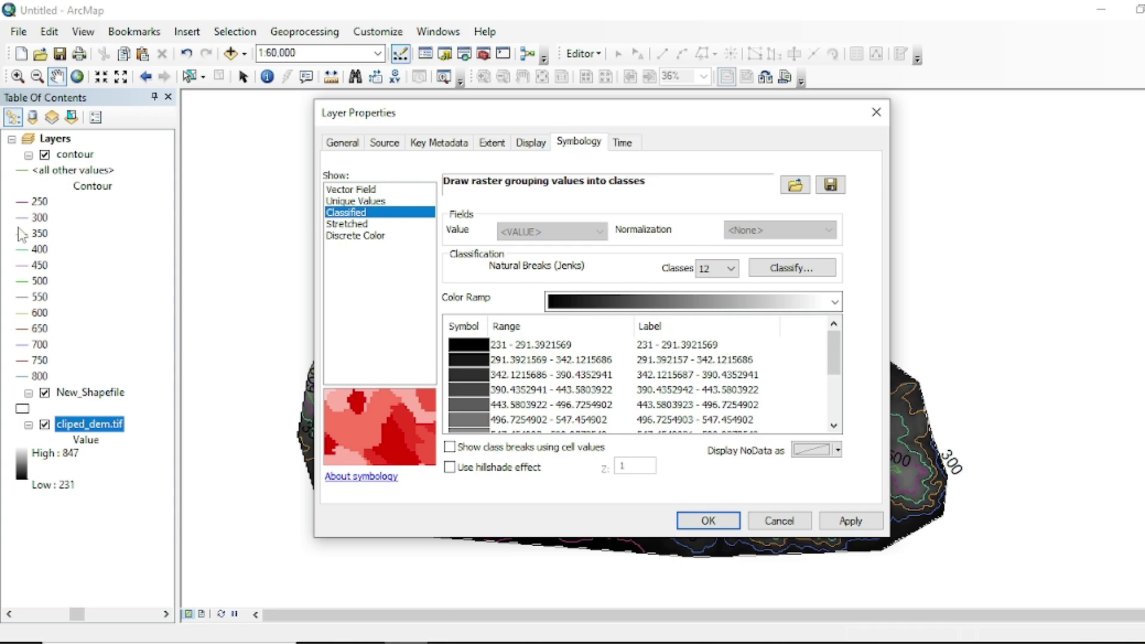
Apply the red-yellow-green-blue color ramp to the 12 DEM classes and flip the colors so the lowest class is dark blue.
{"action": "left_click", "coordinate": [811, 302]}
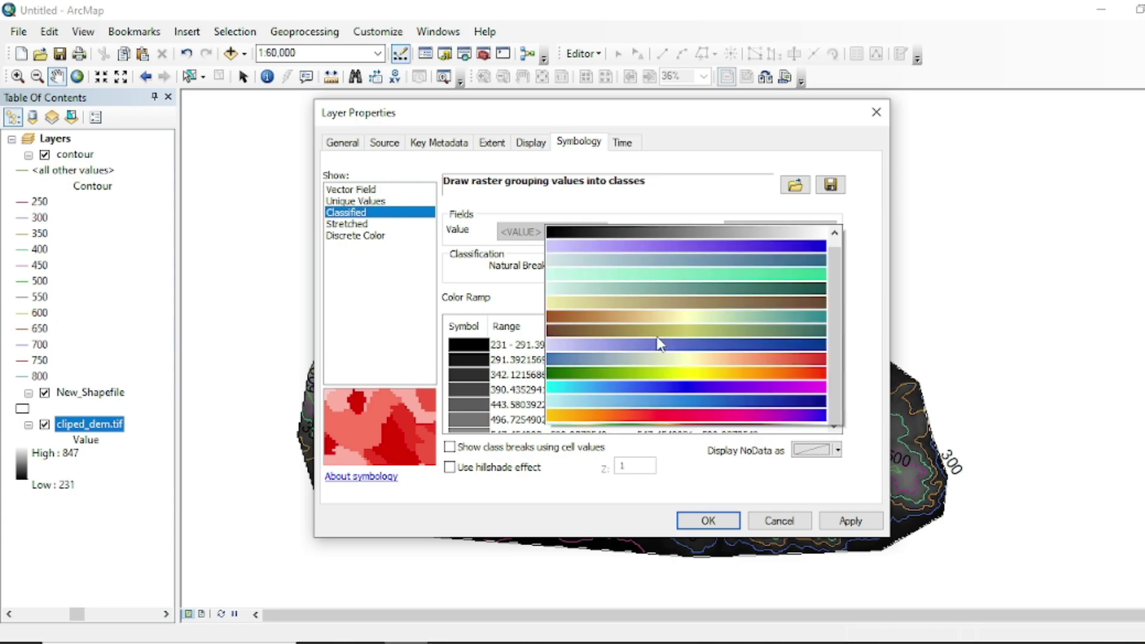
{"action": "left_click", "coordinate": [703, 402]}
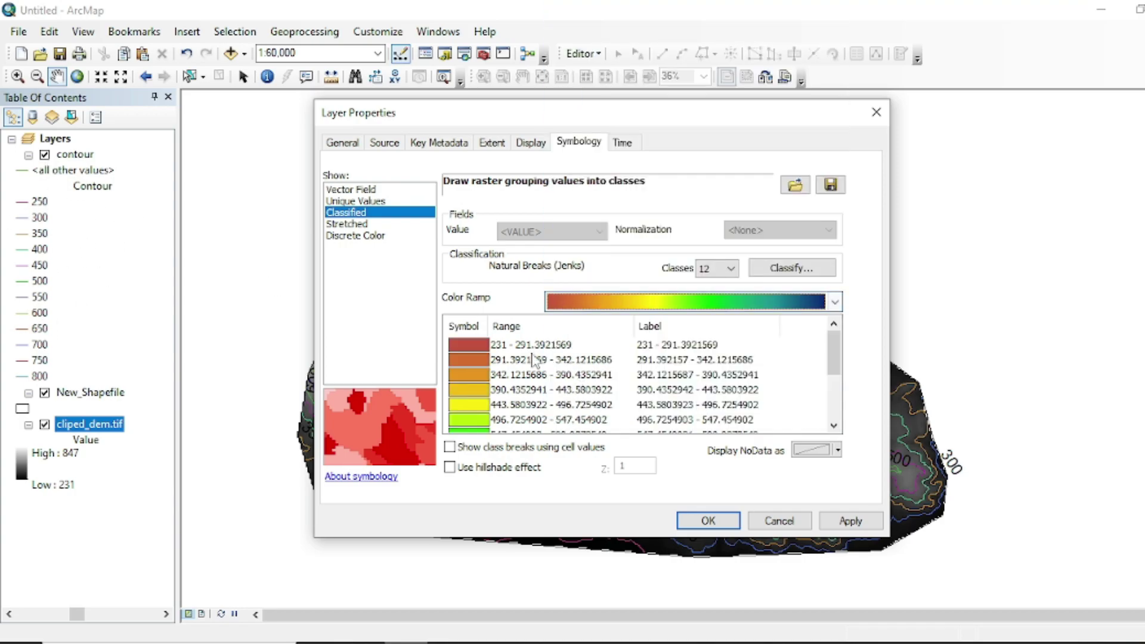
{"action": "right_click", "coordinate": [478, 347]}
{"action": "left_click", "coordinate": [513, 360]}
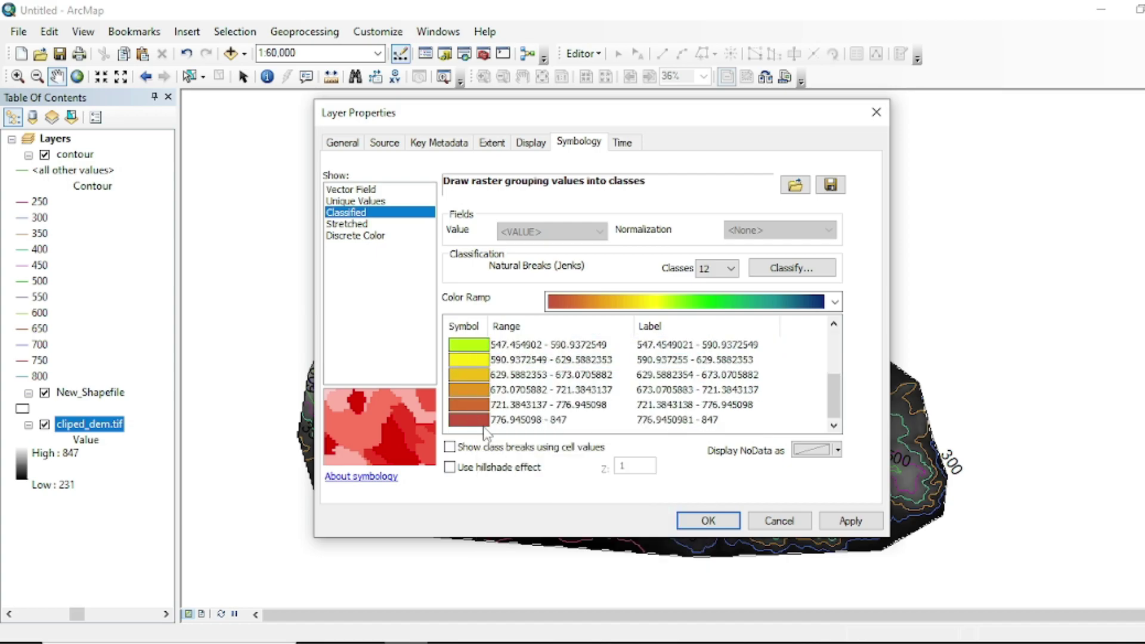
{"action": "scroll", "coordinate": [491, 420], "scroll_direction": "up", "scroll_amount": 1}
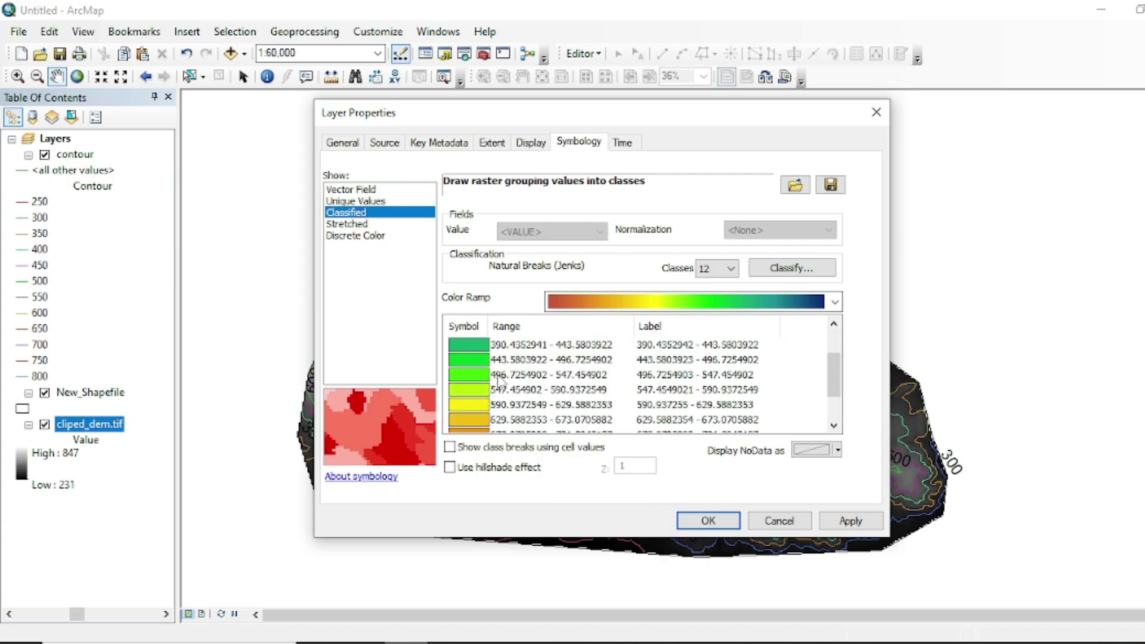
{"action": "scroll", "coordinate": [500, 381], "scroll_direction": "up", "scroll_amount": 1}
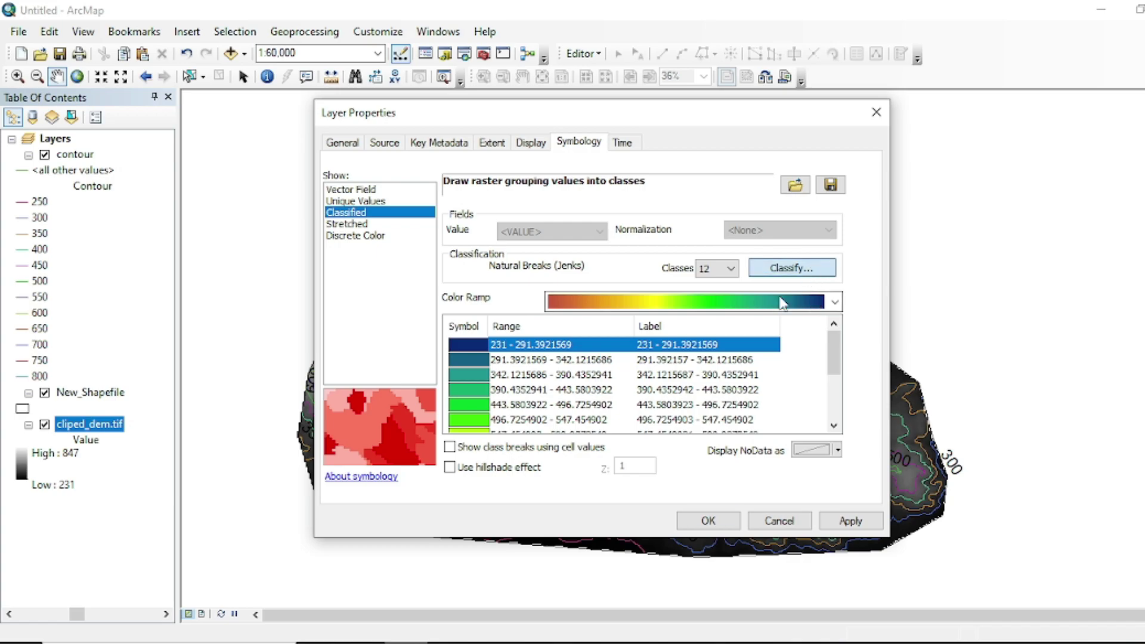
Set the first four break values of the DEM classification to 250, 300, 350 and 400.
{"action": "left_click", "coordinate": [796, 270]}
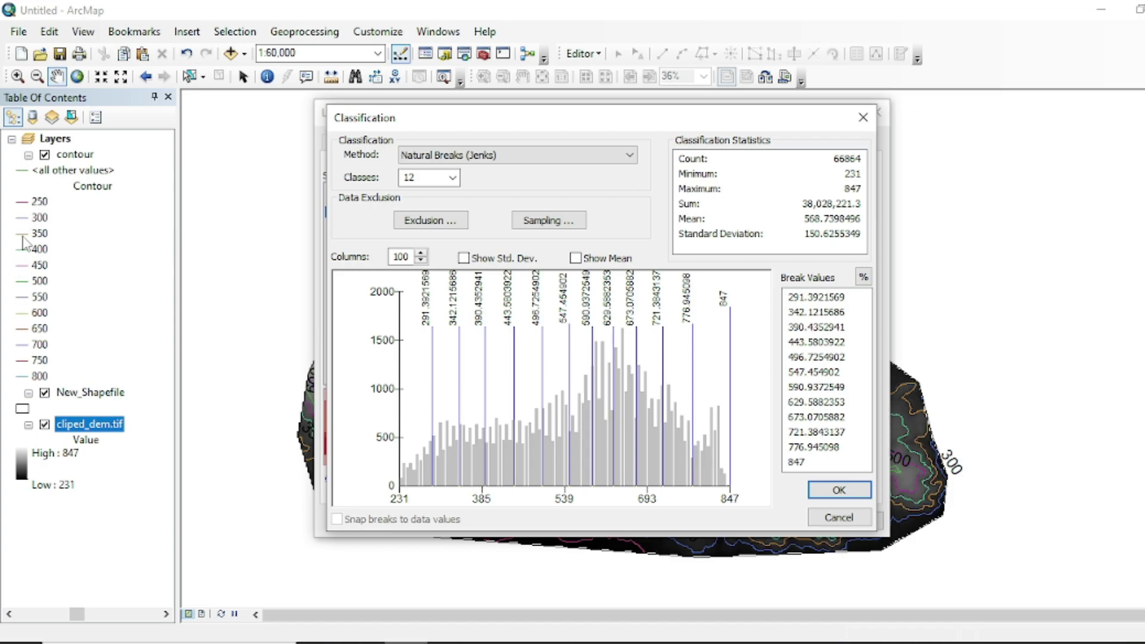
{"action": "left_click", "coordinate": [825, 301]}
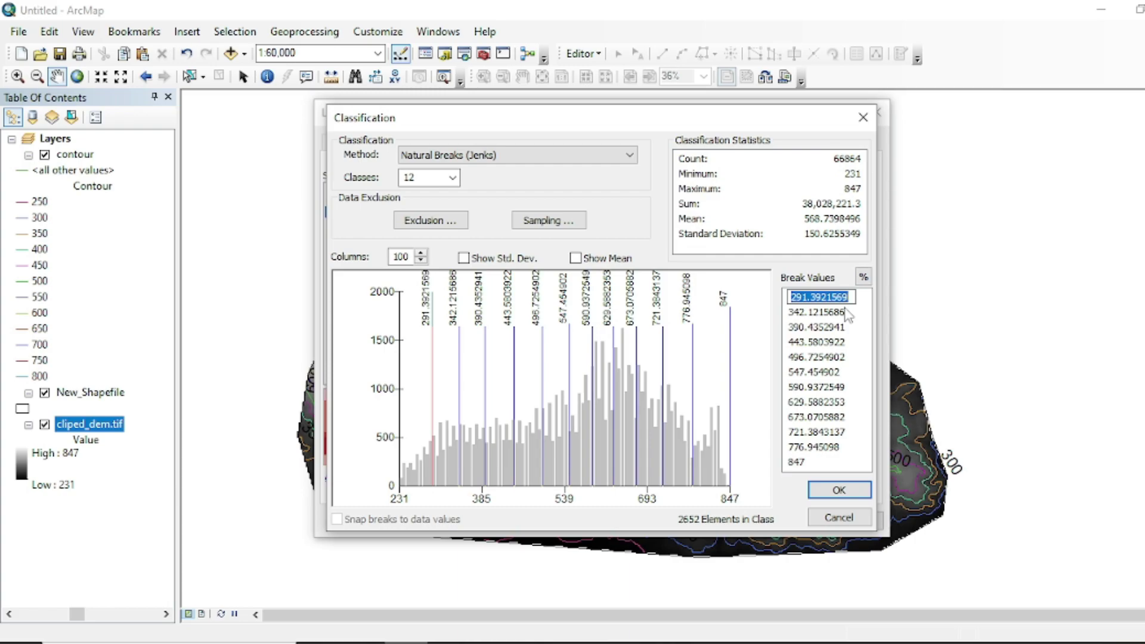
{"action": "type", "text": "25"}
{"action": "left_click", "coordinate": [846, 312]}
{"action": "type", "text": "300"}
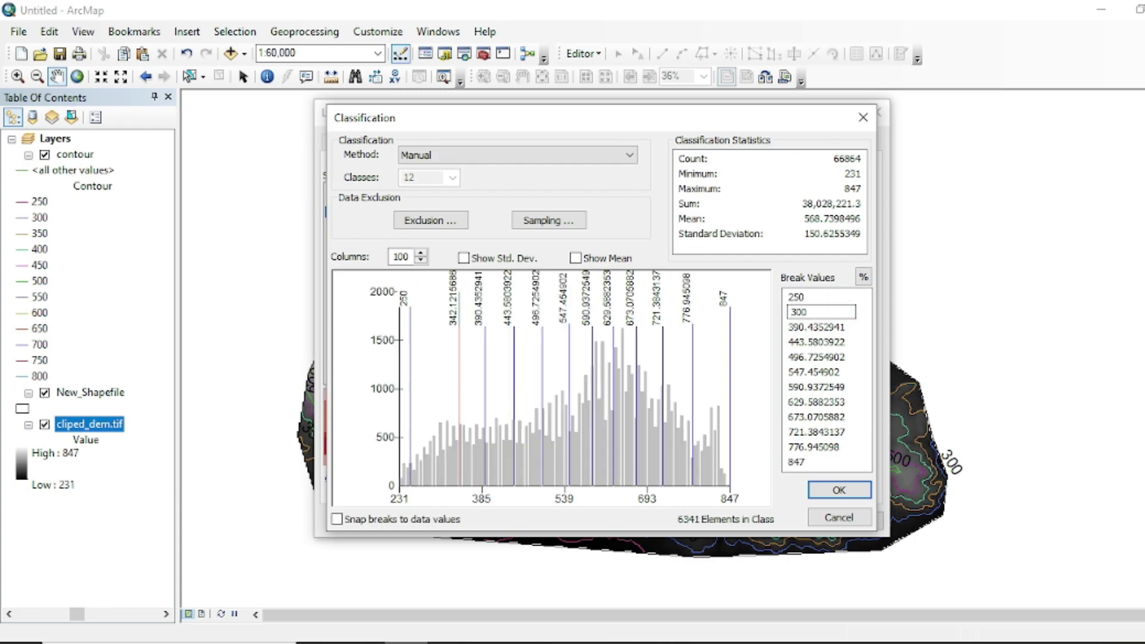
{"action": "left_click", "coordinate": [822, 327]}
{"action": "type", "text": "350"}
{"action": "key", "text": "Return"}
{"action": "type", "text": "400"}
{"action": "key", "text": "Return"}
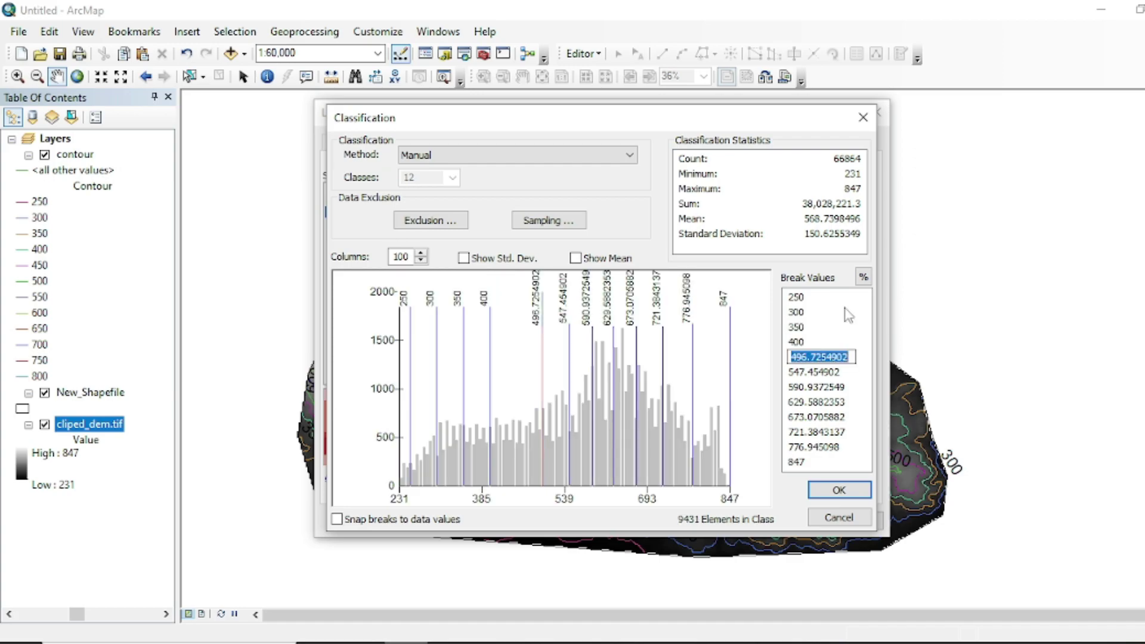
Set the fifth to eighth break values of the DEM classification to 450, 500, 550 and 600.
{"action": "type", "text": "450"}
{"action": "key", "text": "Return"}
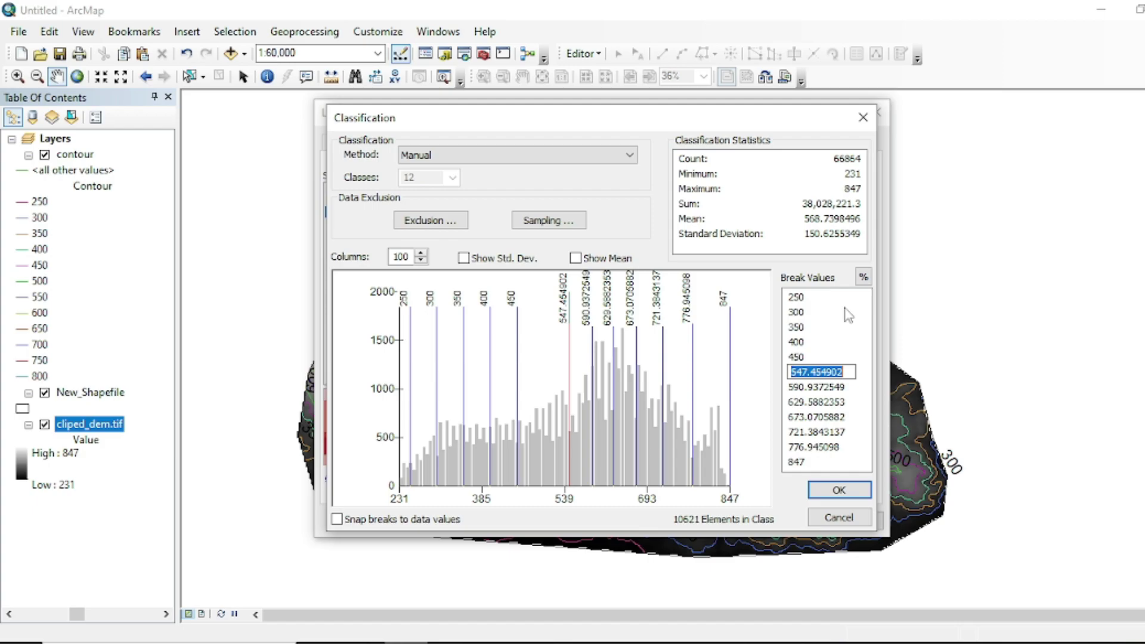
{"action": "type", "text": "500"}
{"action": "key", "text": "Return"}
{"action": "type", "text": "5"}
{"action": "key", "text": "Return"}
{"action": "type", "text": "600"}
{"action": "key", "text": "Return"}
Set the ninth to eleventh break values to 650, 700 and 750, and open the last break value for editing.
{"action": "type", "text": "650"}
{"action": "key", "text": "Return"}
{"action": "type", "text": "700"}
{"action": "key", "text": "Return"}
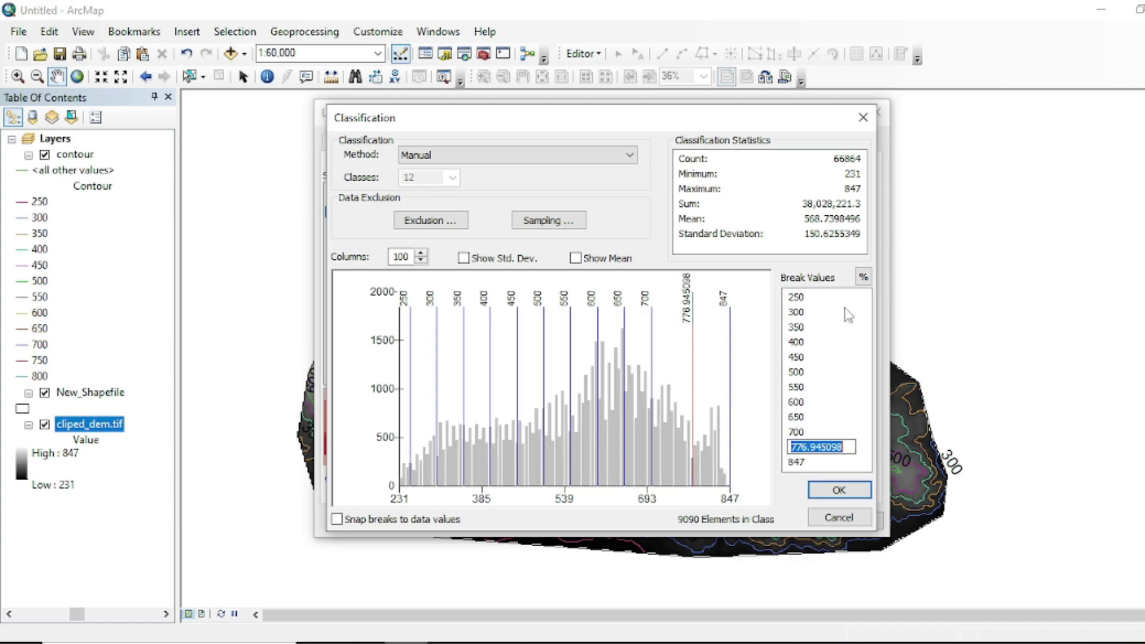
{"action": "type", "text": "75"}
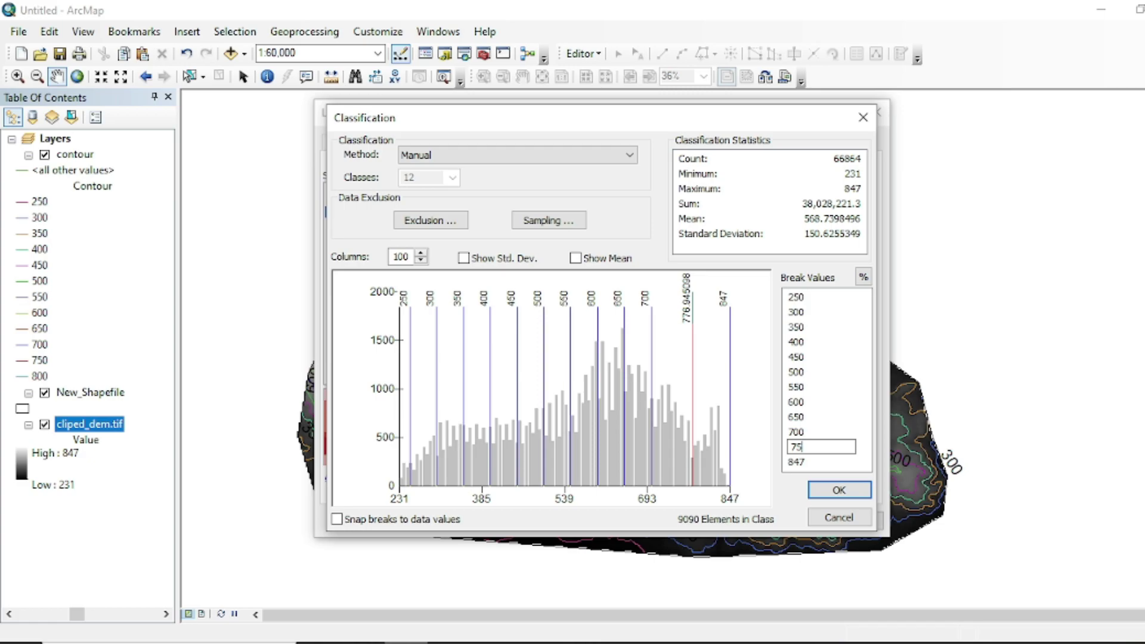
{"action": "type", "text": "0"}
{"action": "key", "text": "Return"}
{"action": "left_click", "coordinate": [819, 460]}
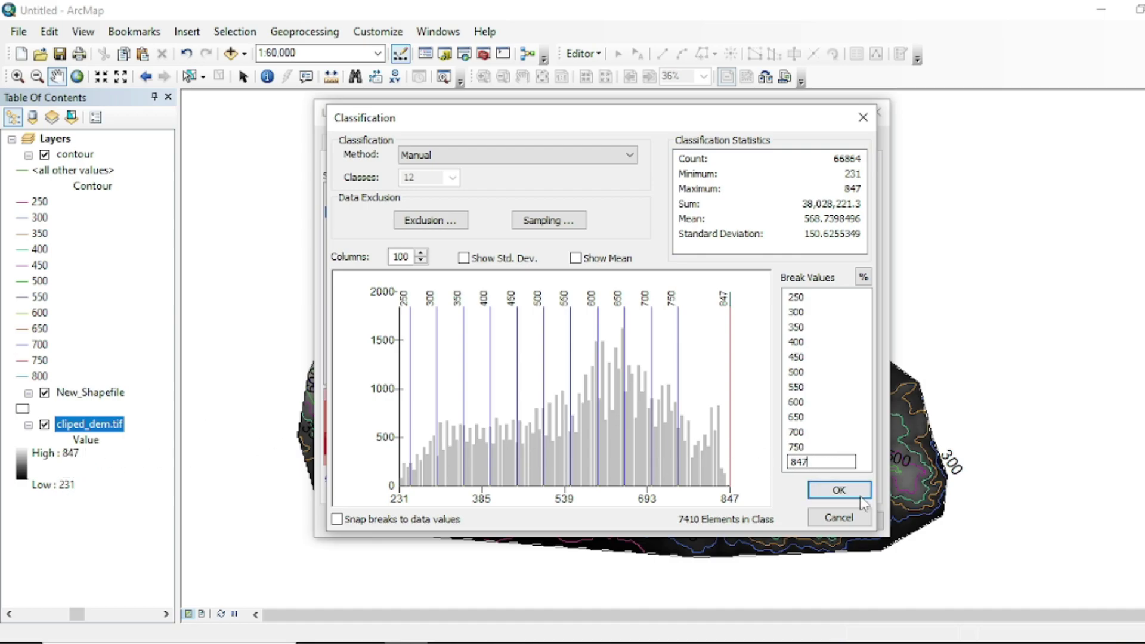
Accept the manual class breaks and apply the classified symbology to the clipped DEM layer.
{"action": "left_click", "coordinate": [839, 491]}
{"action": "left_click", "coordinate": [839, 490]}
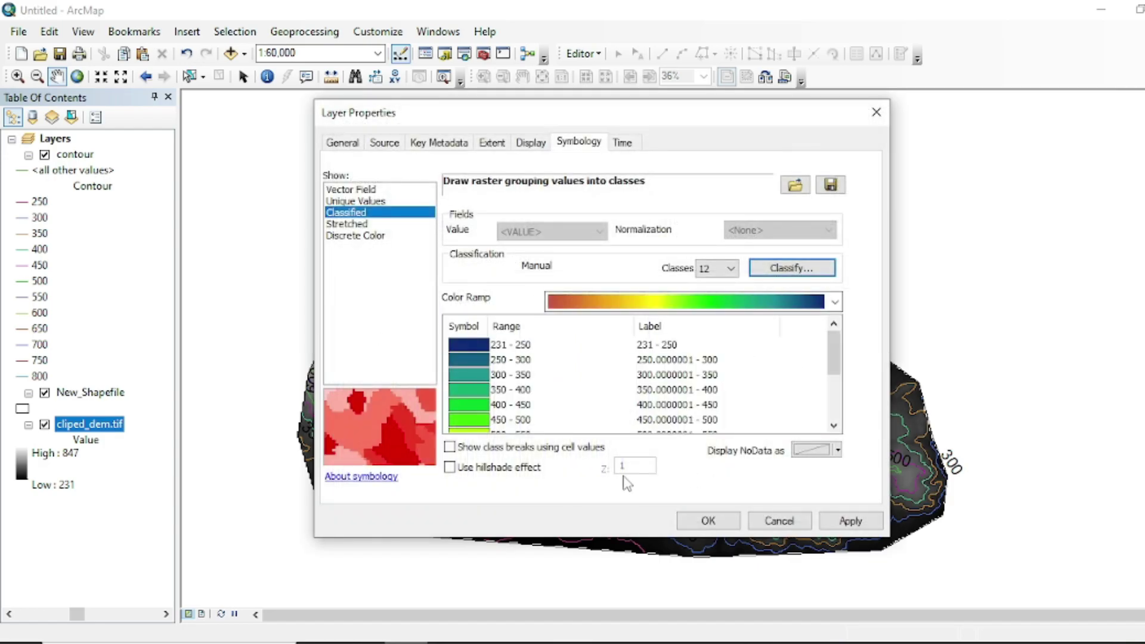
{"action": "left_click", "coordinate": [708, 519]}
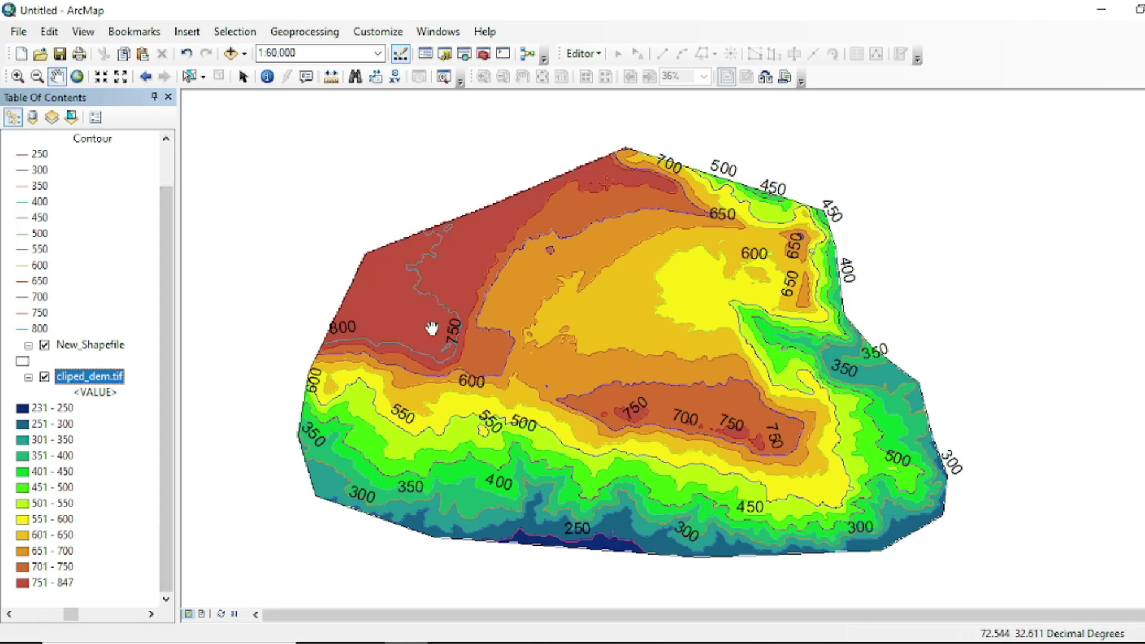
Examine how the DEM color classes line up with the labelled contour lines across the study area.
{"action": "scroll", "coordinate": [358, 328], "scroll_direction": "up", "scroll_amount": 3}
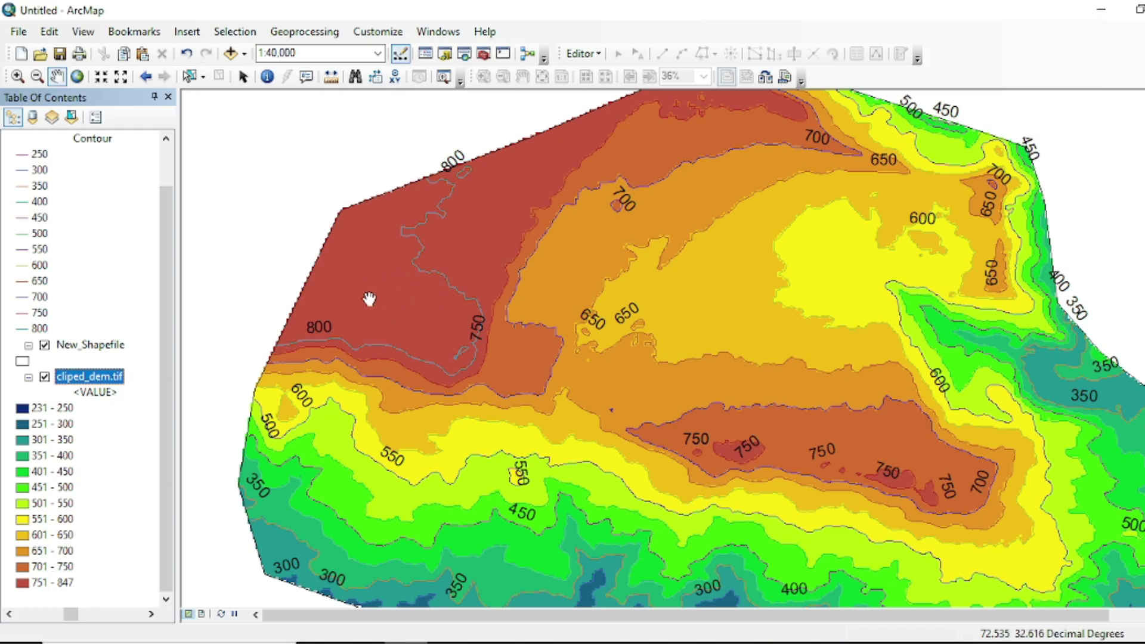
{"action": "left_click_drag", "start_coordinate": [451, 335], "coordinate": [431, 305]}
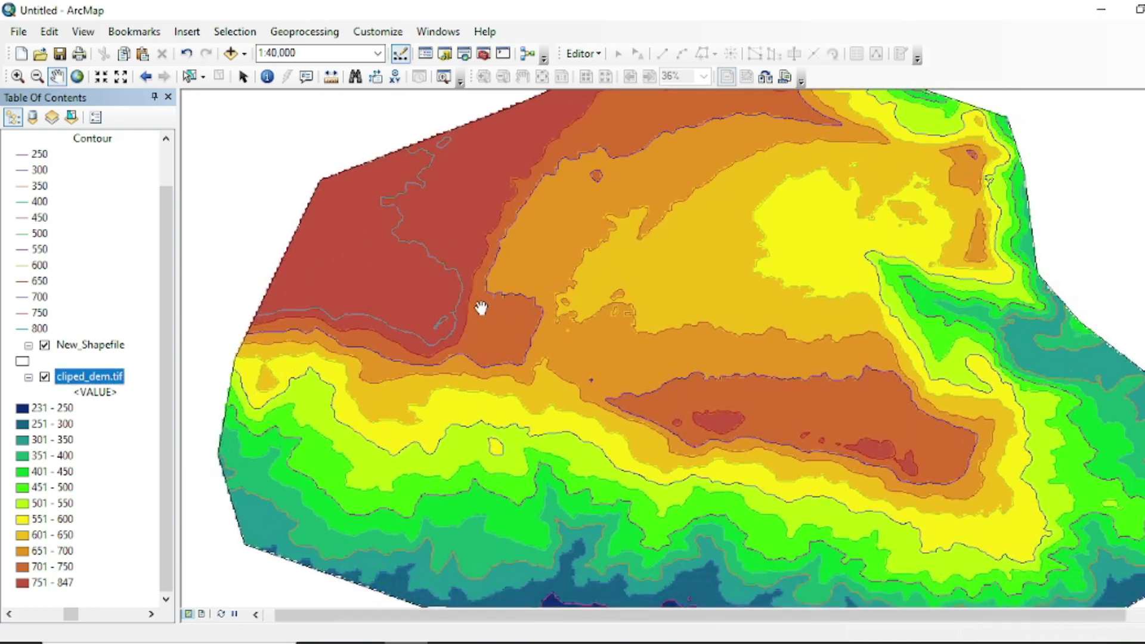
{"action": "scroll", "coordinate": [585, 468], "scroll_direction": "down", "scroll_amount": 3}
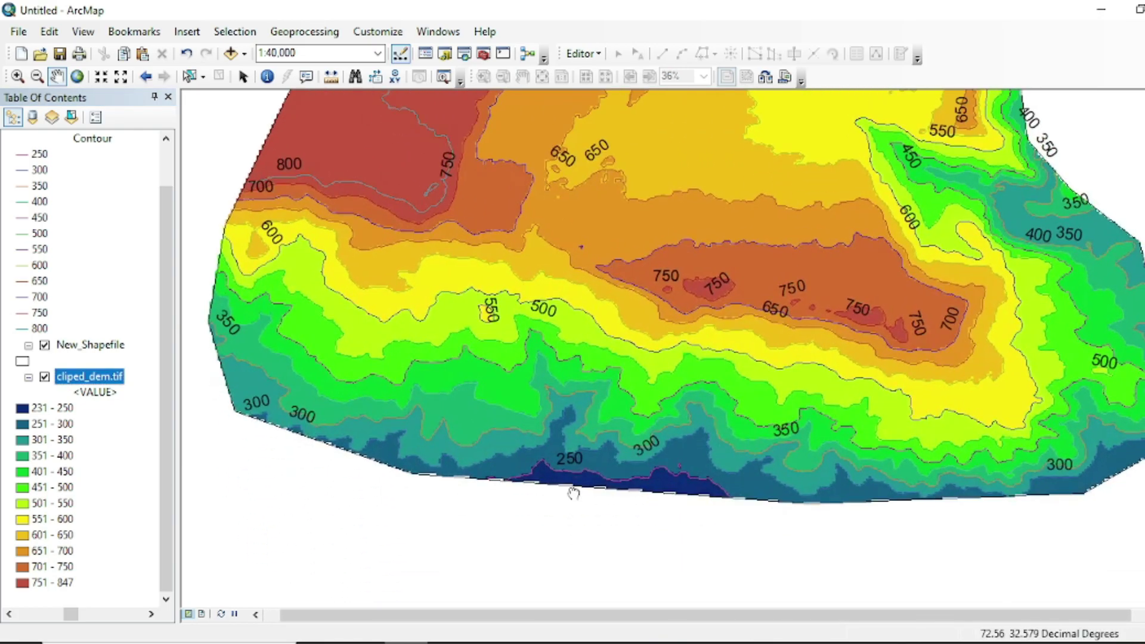
{"action": "scroll", "coordinate": [591, 479], "scroll_direction": "down", "scroll_amount": 1}
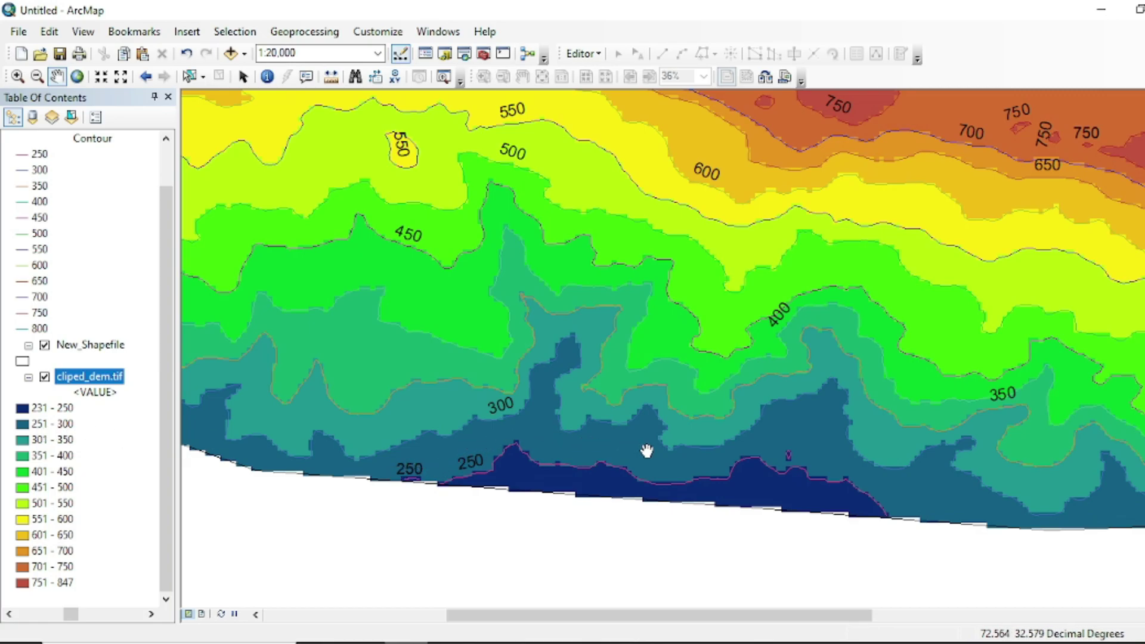
{"action": "scroll", "coordinate": [876, 462], "scroll_direction": "up", "scroll_amount": 1}
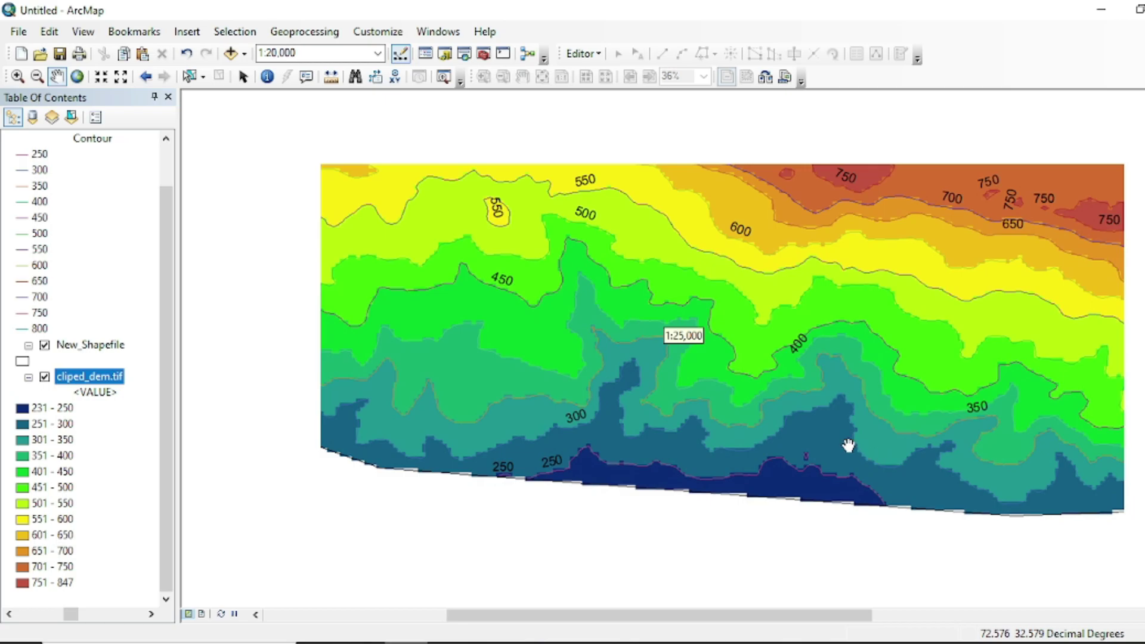
{"action": "scroll", "coordinate": [833, 439], "scroll_direction": "up", "scroll_amount": 3}
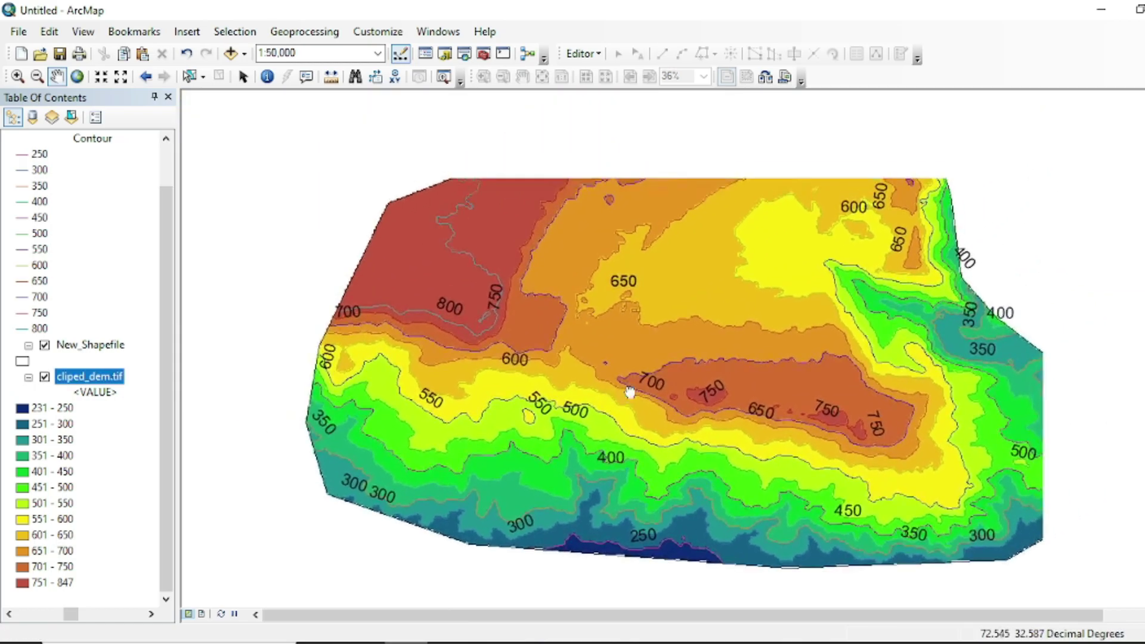
{"action": "scroll", "coordinate": [630, 392], "scroll_direction": "up", "scroll_amount": 1}
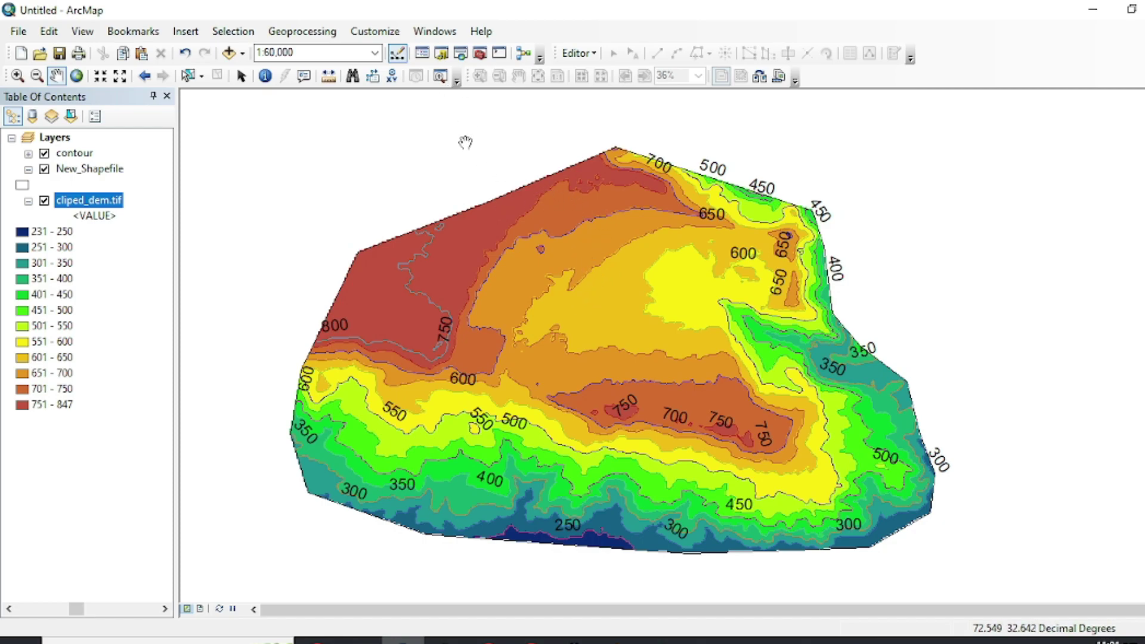
Search the tools for "kml to" and open the Layer To KML conversion tool.
{"action": "left_click", "coordinate": [480, 53]}
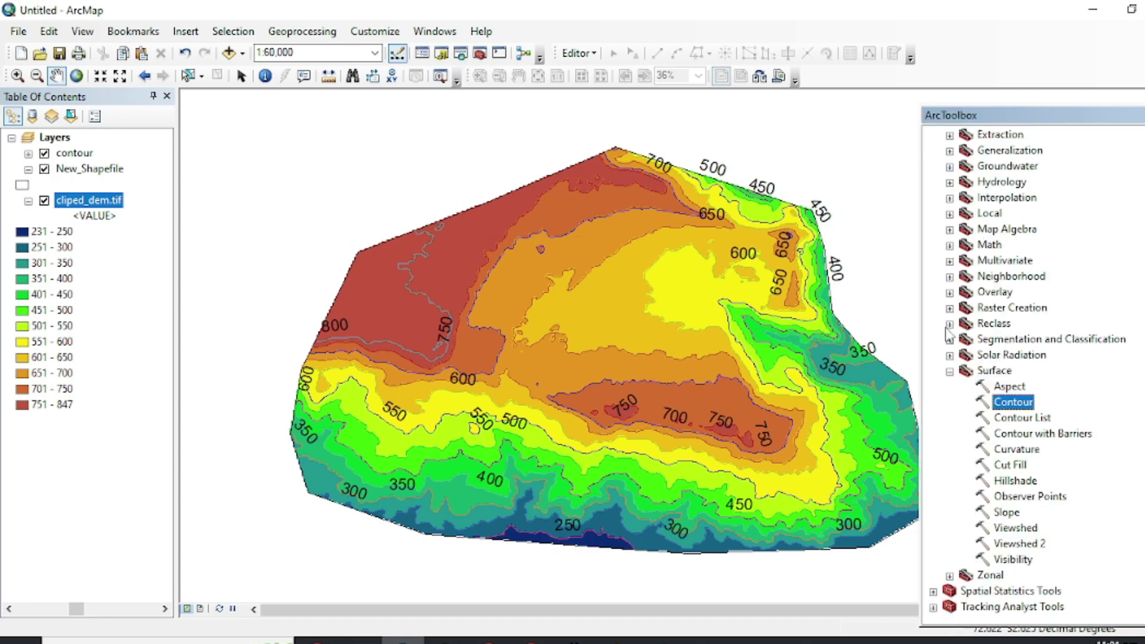
{"action": "key", "text": "ctrl+f"}
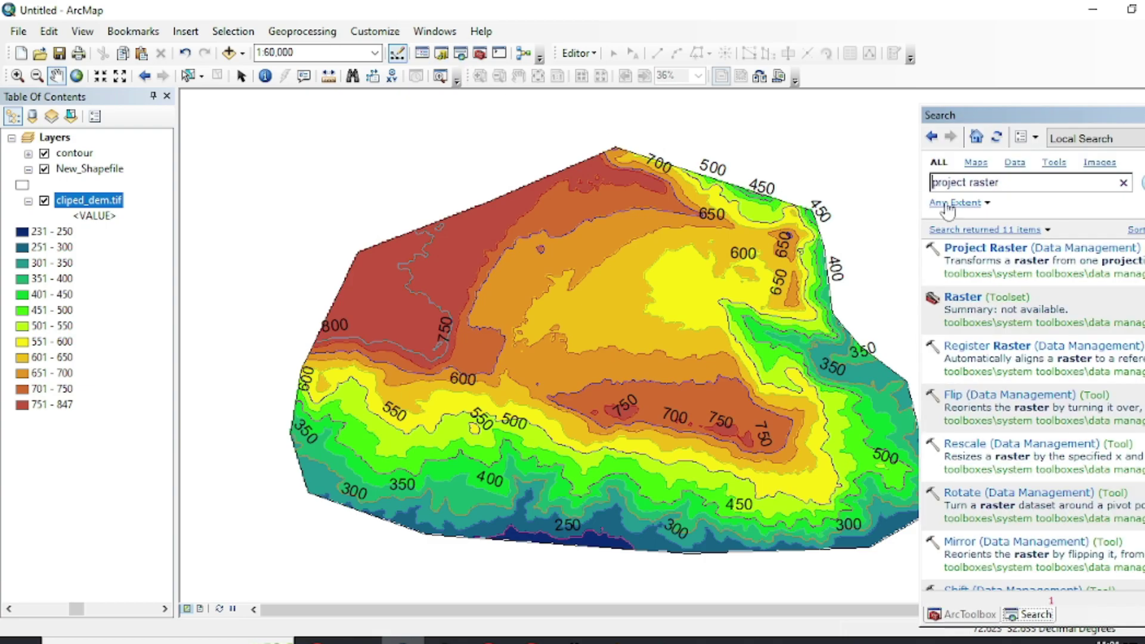
{"action": "triple_click", "coordinate": [1023, 180]}
{"action": "type", "text": "kml to"}
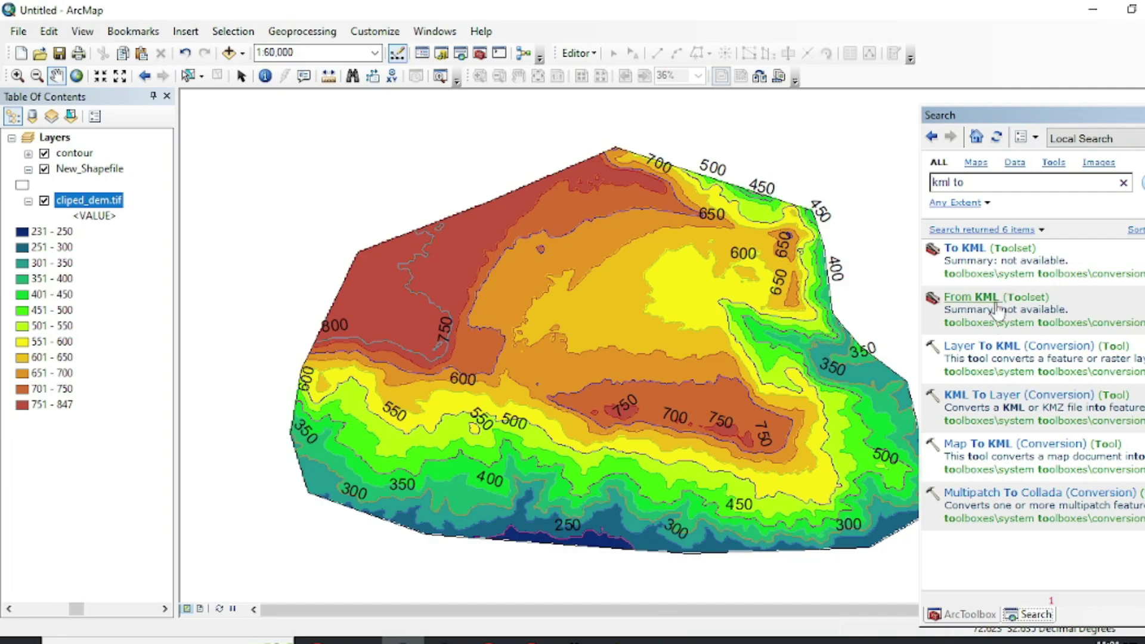
{"action": "left_click", "coordinate": [984, 346]}
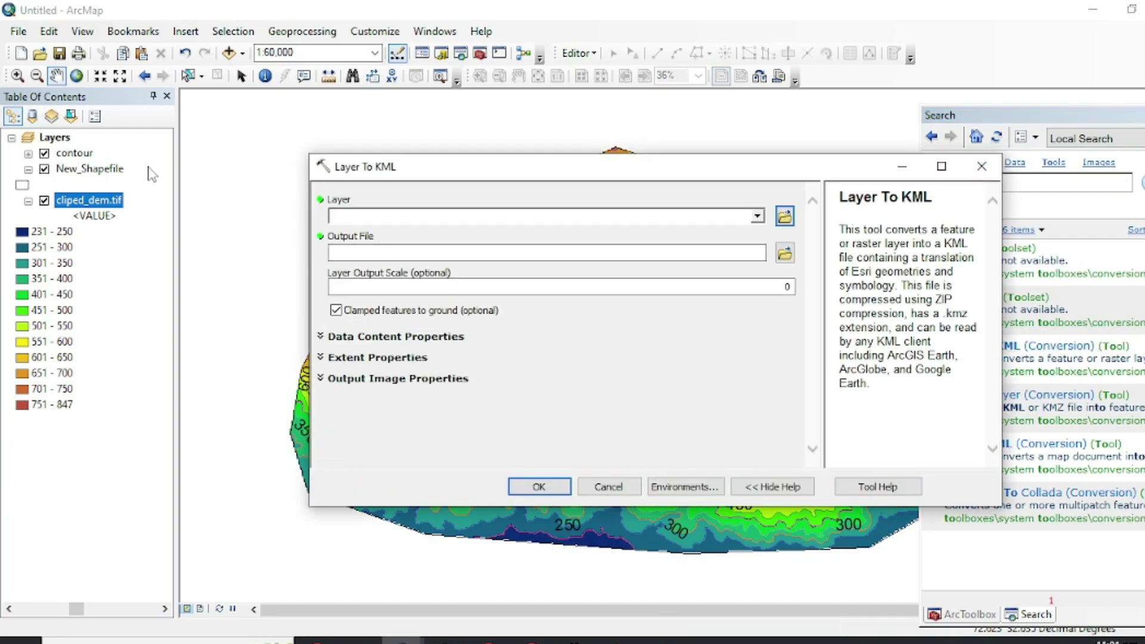
Export the contour layer with Layer To KML to a file named countor.kmz in the E:\Dem folder.
{"action": "left_click", "coordinate": [757, 216]}
{"action": "left_click", "coordinate": [385, 233]}
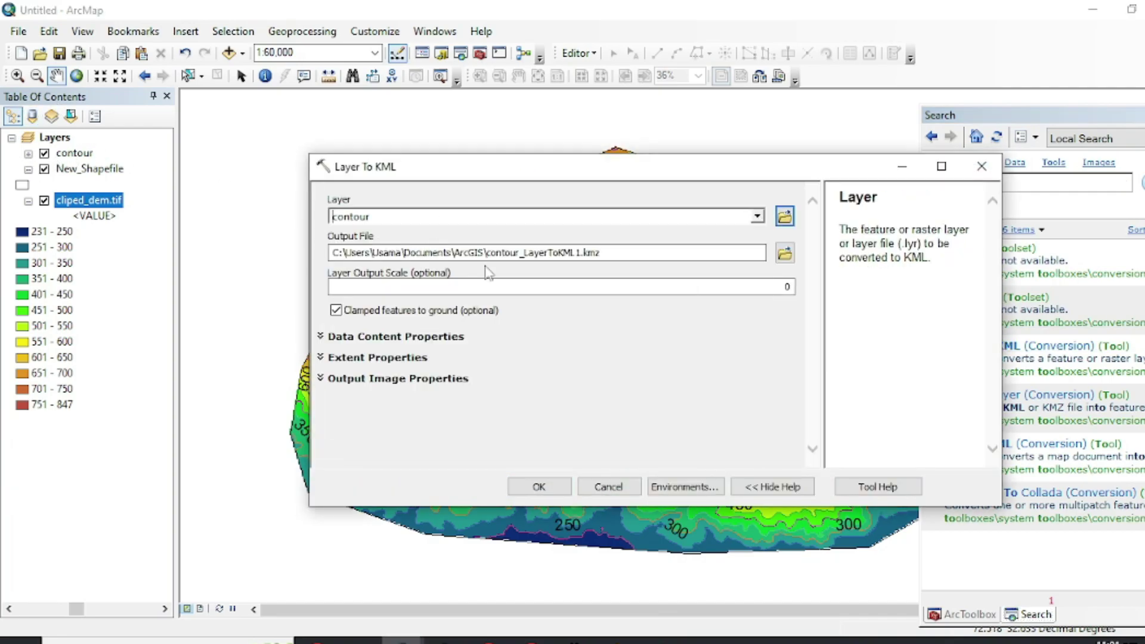
{"action": "left_click", "coordinate": [784, 253]}
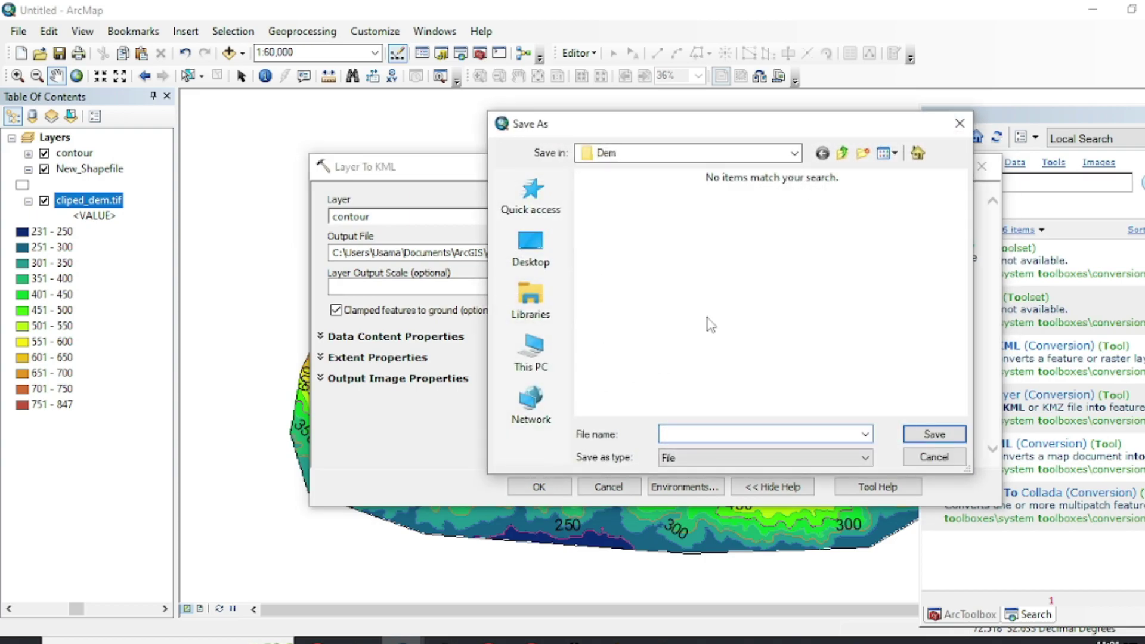
{"action": "type", "text": "countor.kmz"}
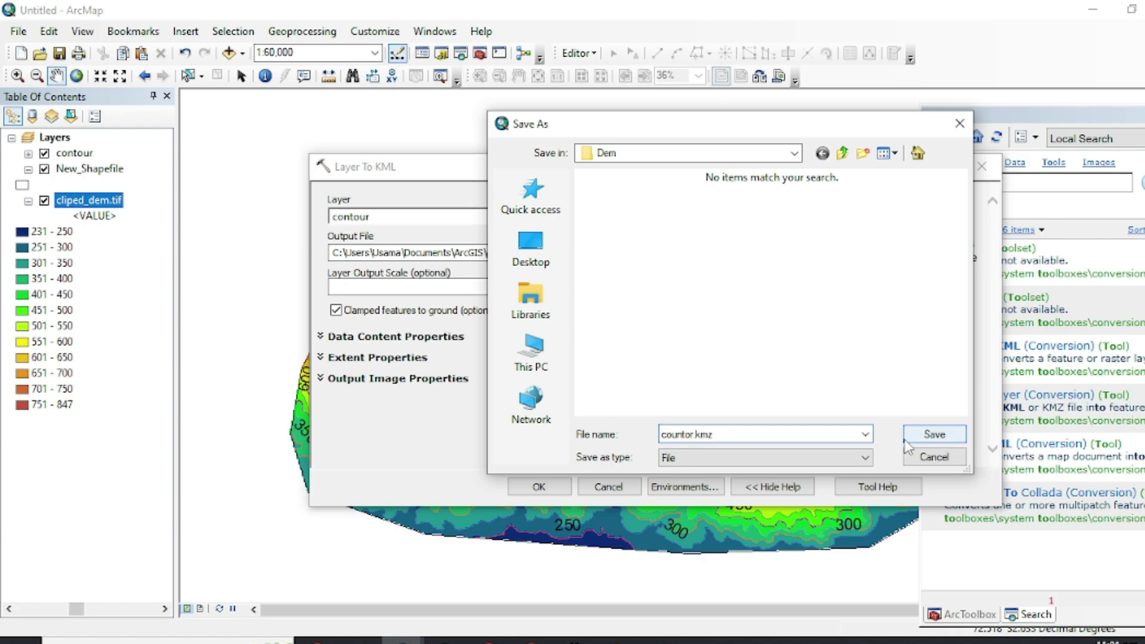
{"action": "left_click", "coordinate": [934, 434]}
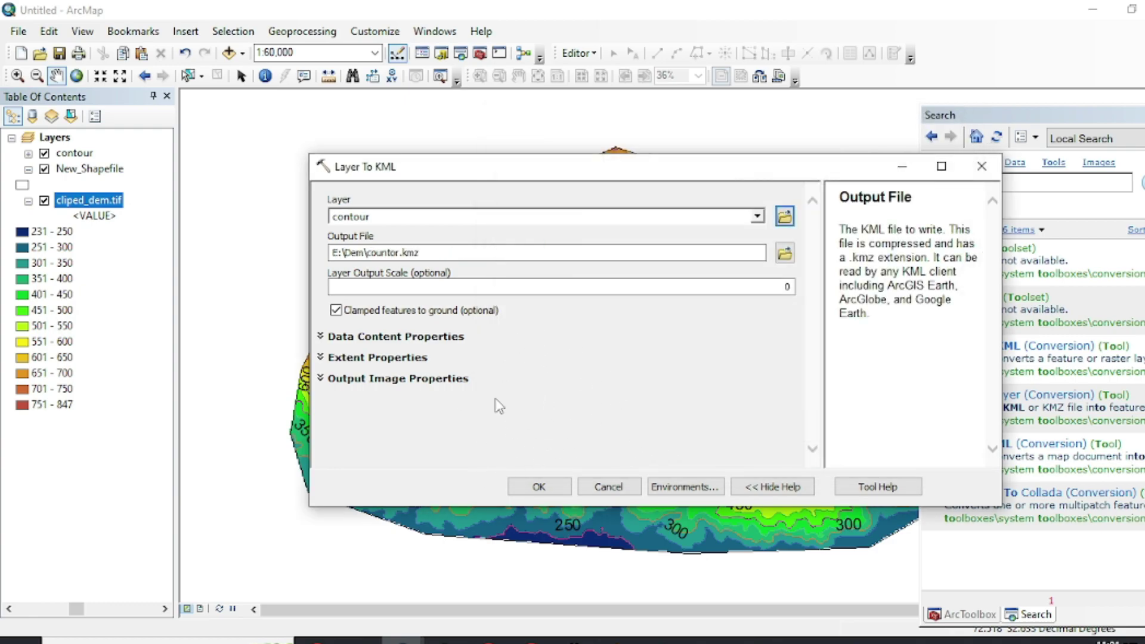
{"action": "left_click", "coordinate": [536, 485]}
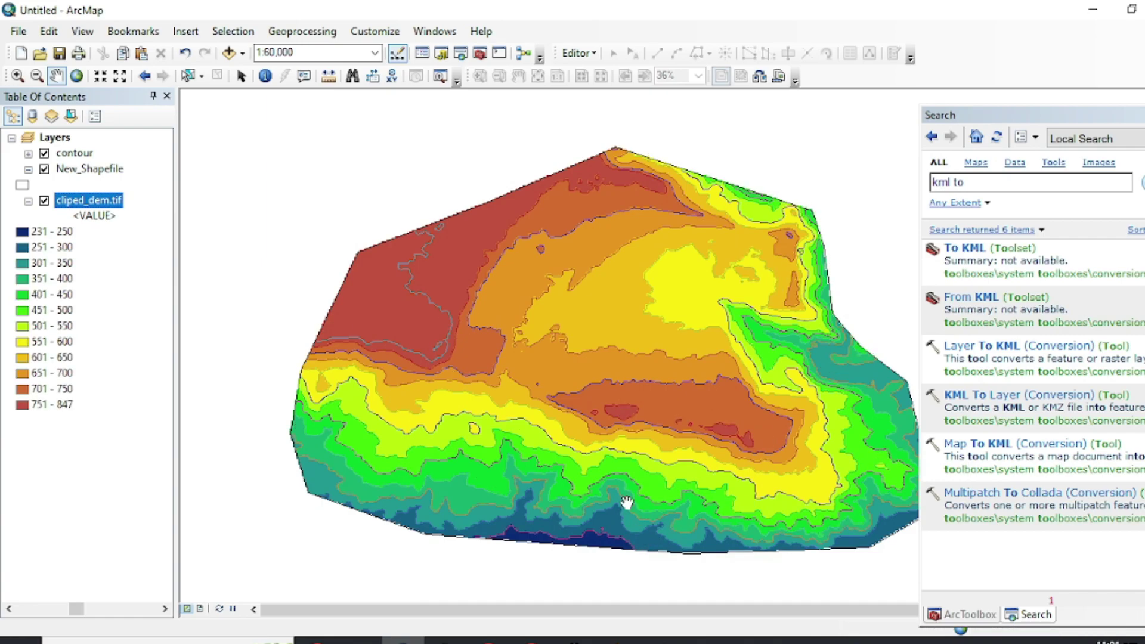
Switch to File Explorer, open the exported countor file from the Dem folder in Google Earth Pro, and dismiss the start-up tips.
{"action": "left_click", "coordinate": [367, 641]}
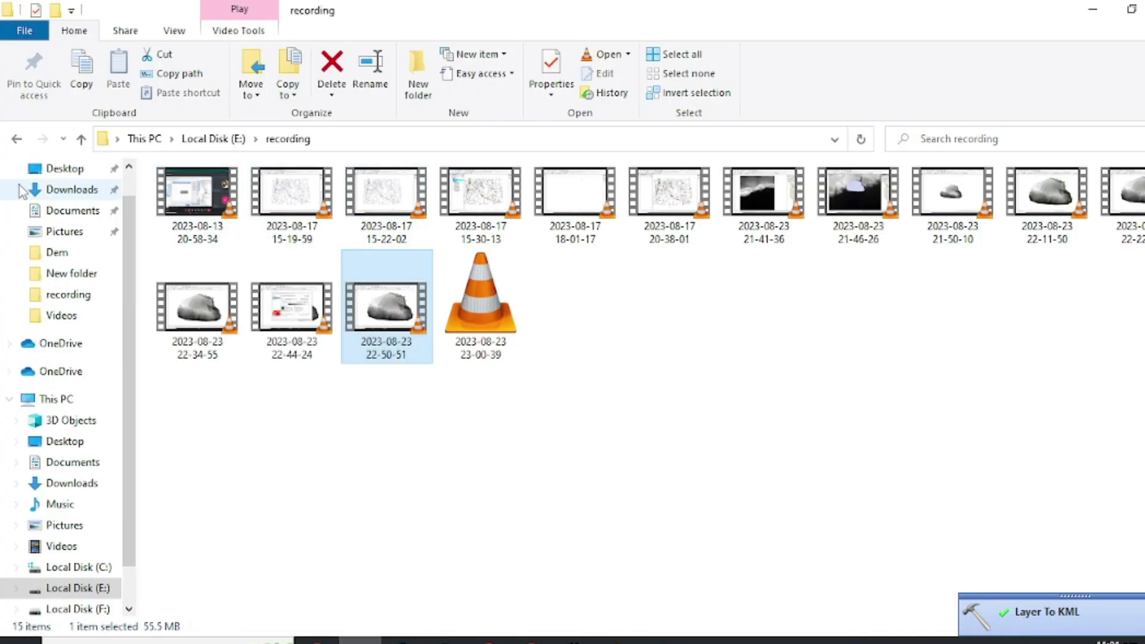
{"action": "left_click", "coordinate": [64, 232]}
{"action": "left_click", "coordinate": [57, 252]}
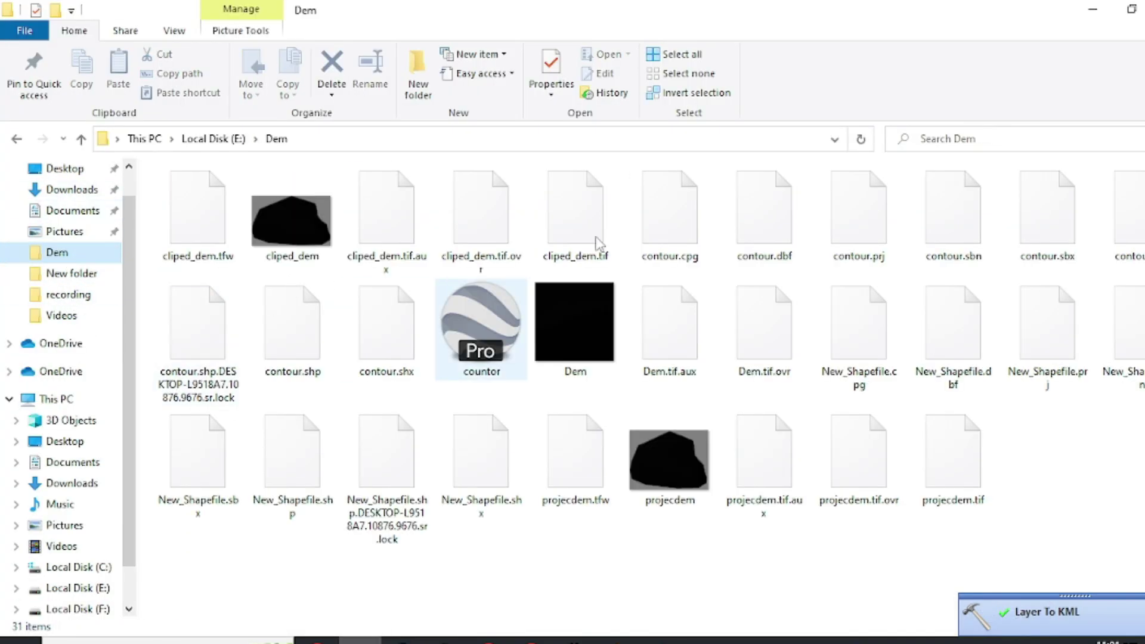
{"action": "double_click", "coordinate": [492, 318]}
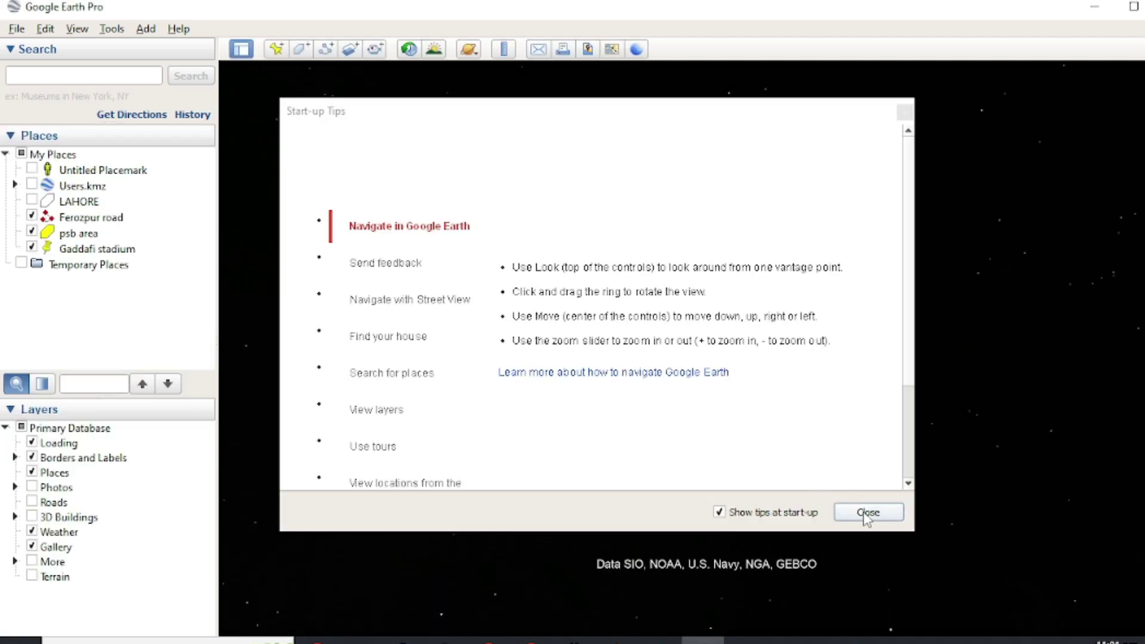
{"action": "left_click", "coordinate": [864, 513]}
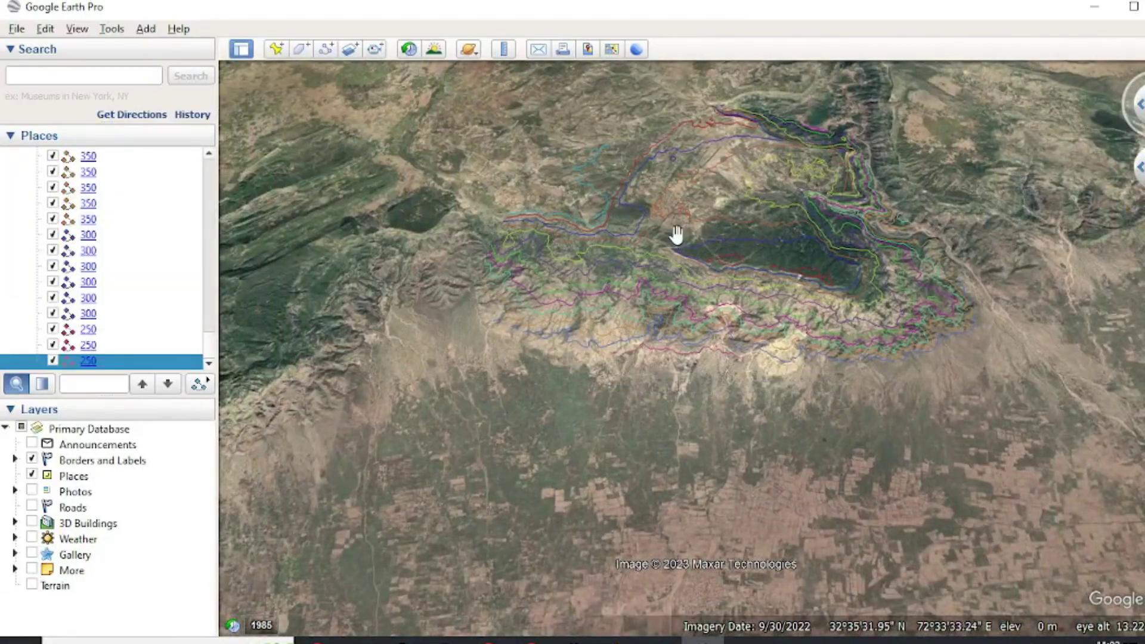
Open the attribute balloon of one of the 600 contours in the places list and check its Contour value.
{"action": "scroll", "coordinate": [670, 294], "scroll_direction": "up", "scroll_amount": 5}
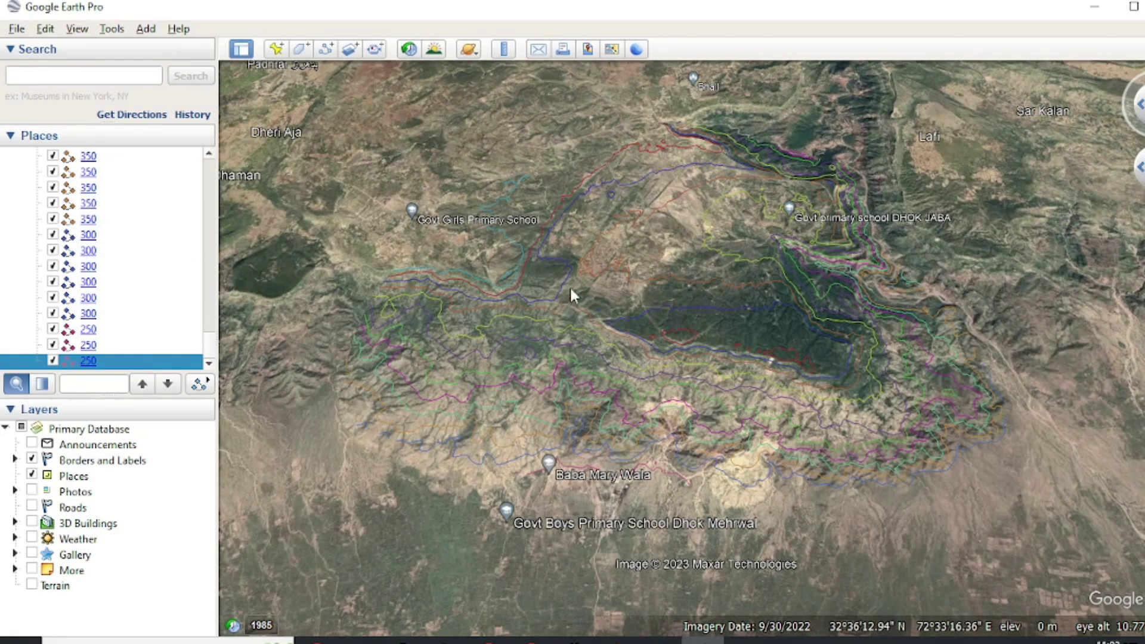
{"action": "scroll", "coordinate": [102, 251], "scroll_direction": "up", "scroll_amount": 5}
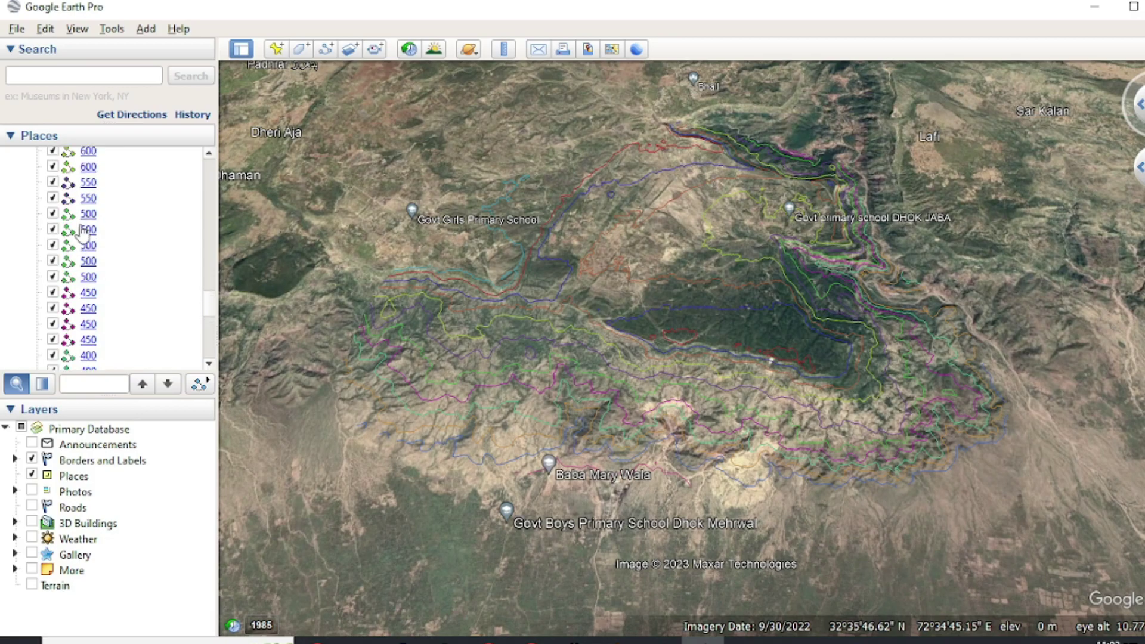
{"action": "left_click", "coordinate": [92, 182]}
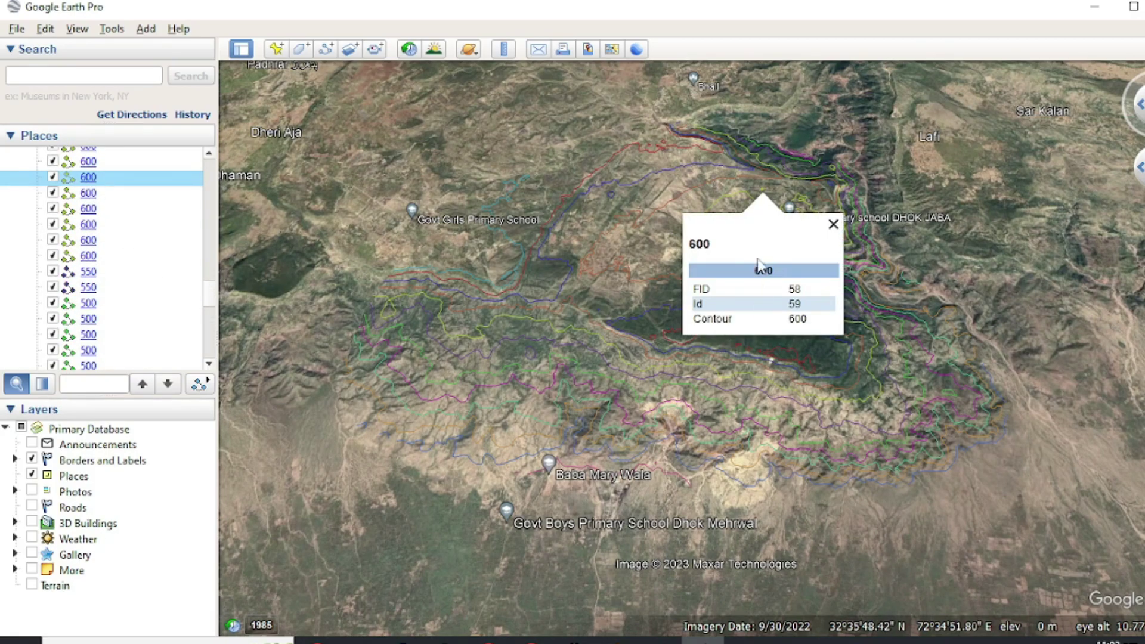
{"action": "scroll", "coordinate": [776, 214], "scroll_direction": "down", "scroll_amount": 5}
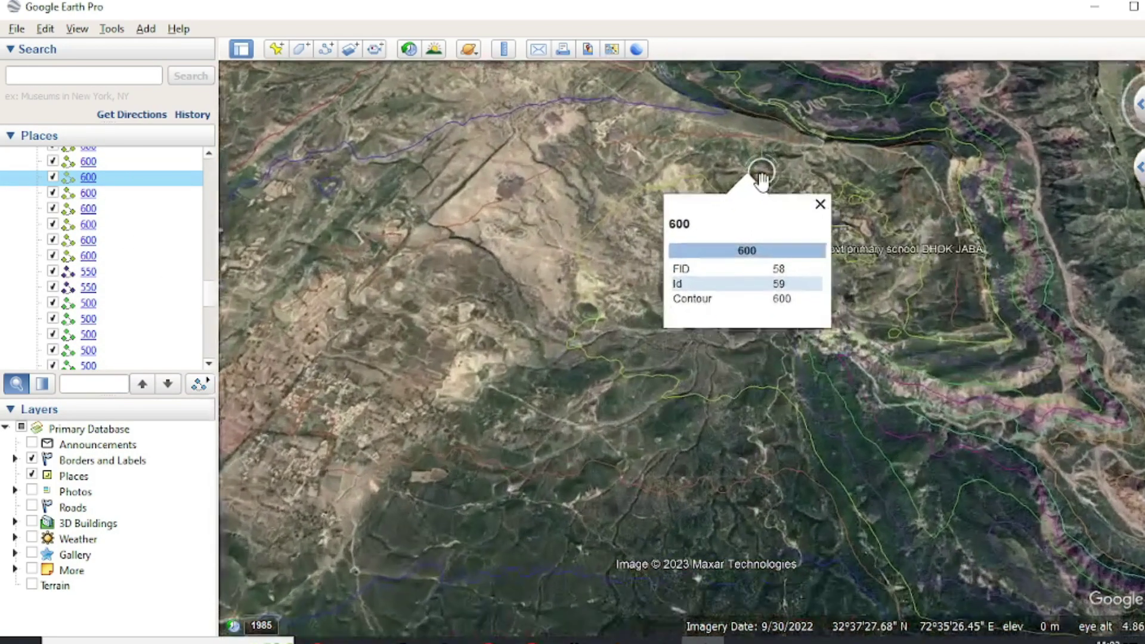
{"action": "scroll", "coordinate": [762, 179], "scroll_direction": "down", "scroll_amount": 2}
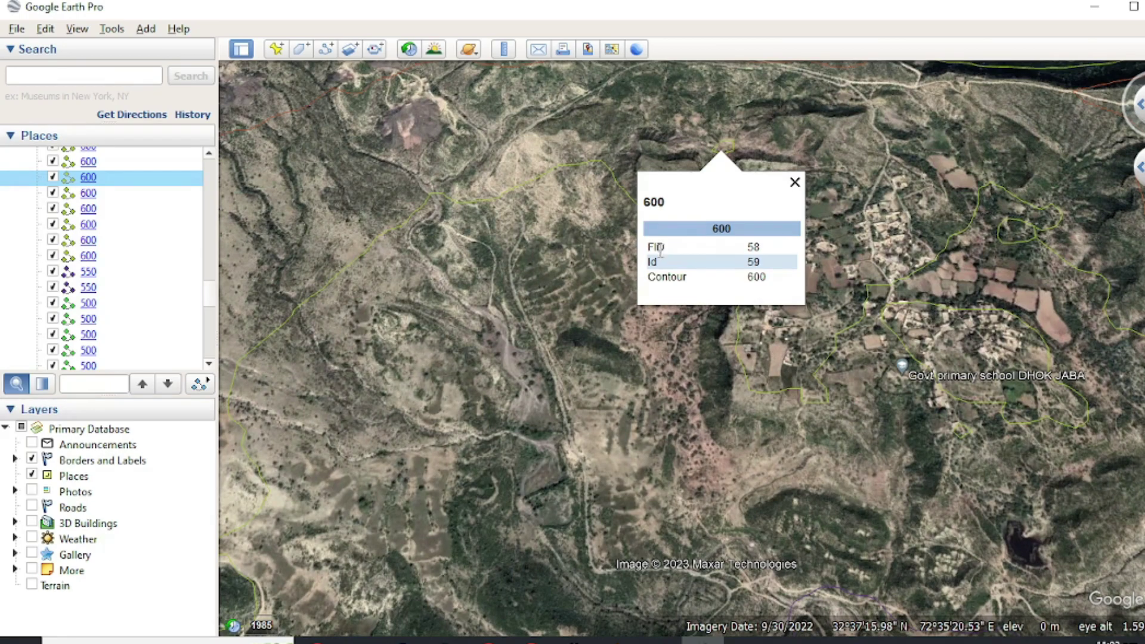
{"action": "left_click_drag", "start_coordinate": [655, 250], "coordinate": [733, 245]}
{"action": "left_click_drag", "start_coordinate": [658, 276], "coordinate": [725, 281]}
{"action": "left_click", "coordinate": [763, 281]}
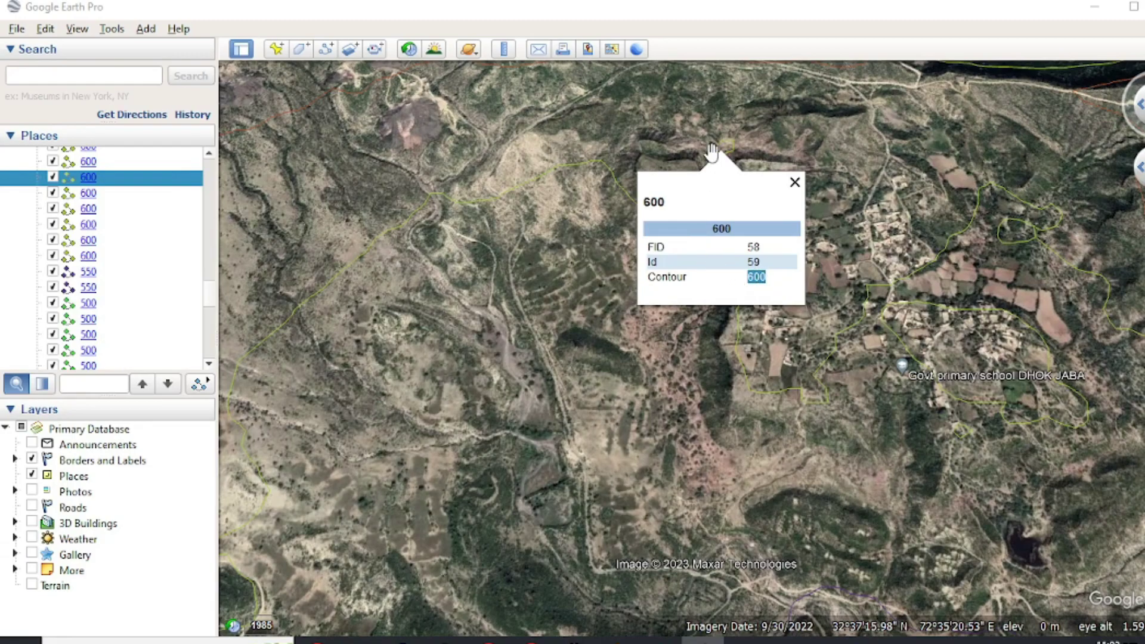
Inspect the course of the selected 600 contour line on the satellite imagery.
{"action": "scroll", "coordinate": [712, 152], "scroll_direction": "up", "scroll_amount": 5}
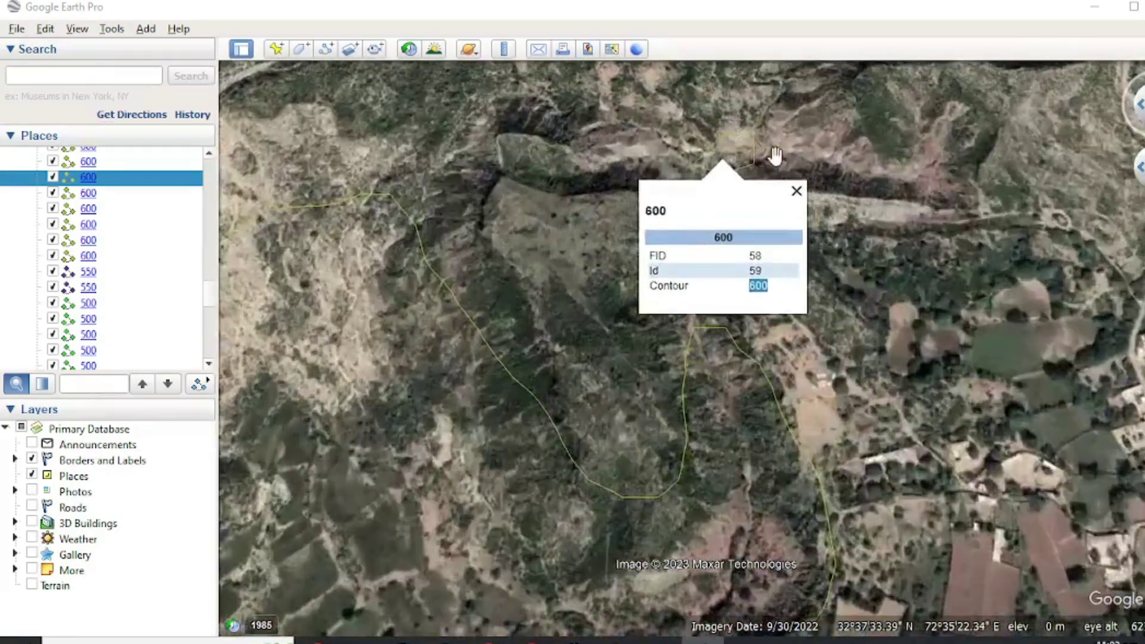
{"action": "left_click_drag", "start_coordinate": [774, 156], "coordinate": [742, 116]}
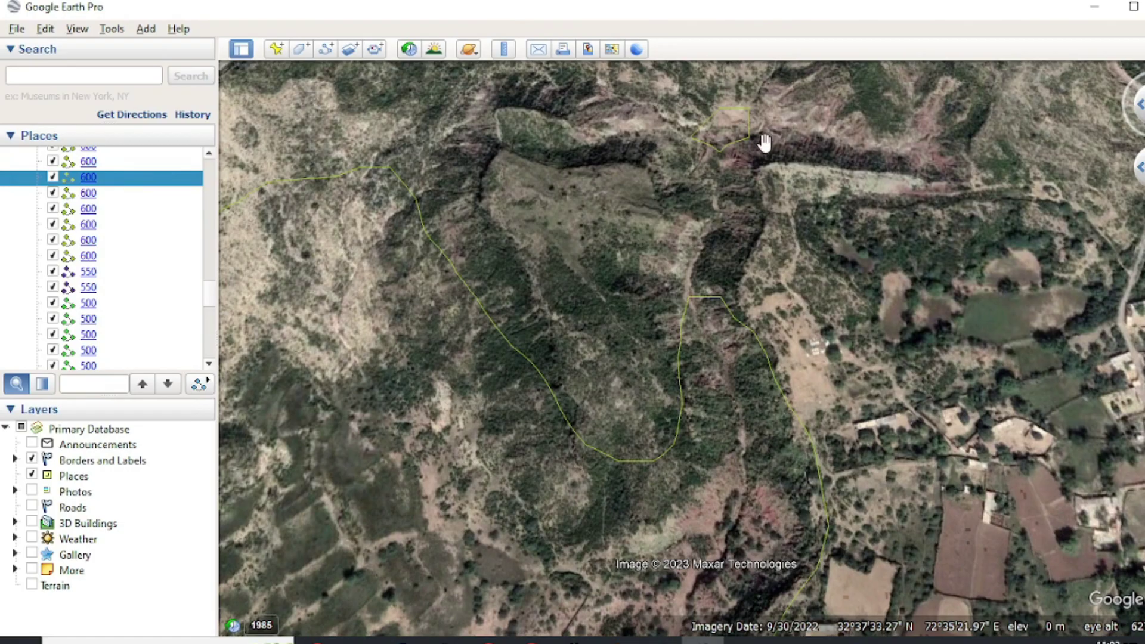
{"action": "scroll", "coordinate": [733, 143], "scroll_direction": "down", "scroll_amount": 3}
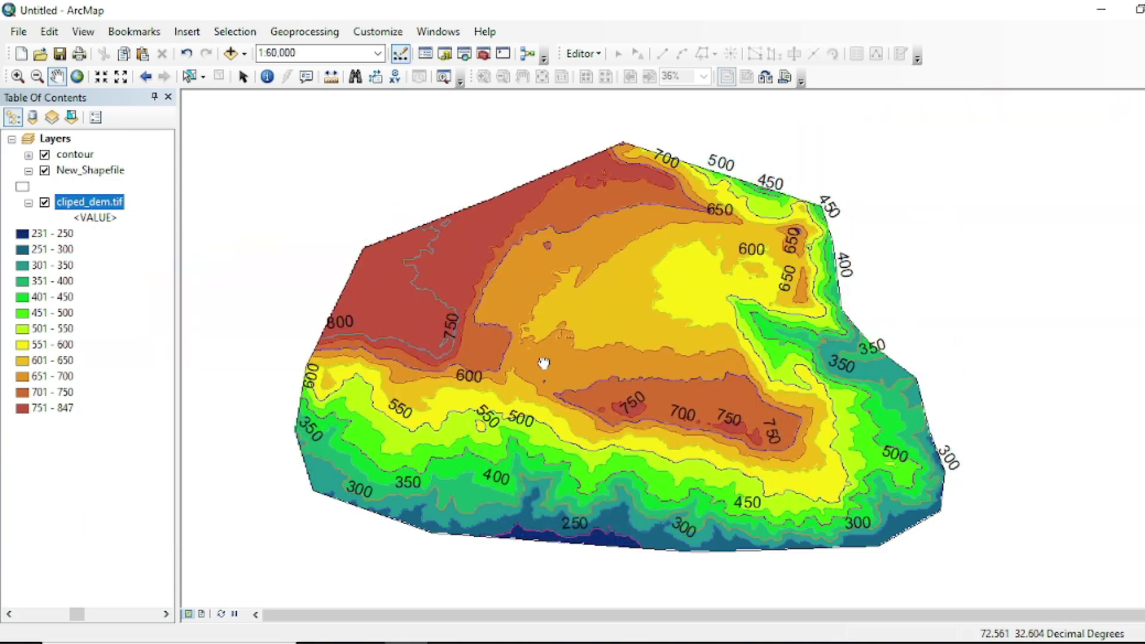
Show the map in layout view and change the page template to ISO A4 Landscape.
{"action": "left_click_drag", "start_coordinate": [544, 371], "coordinate": [544, 361]}
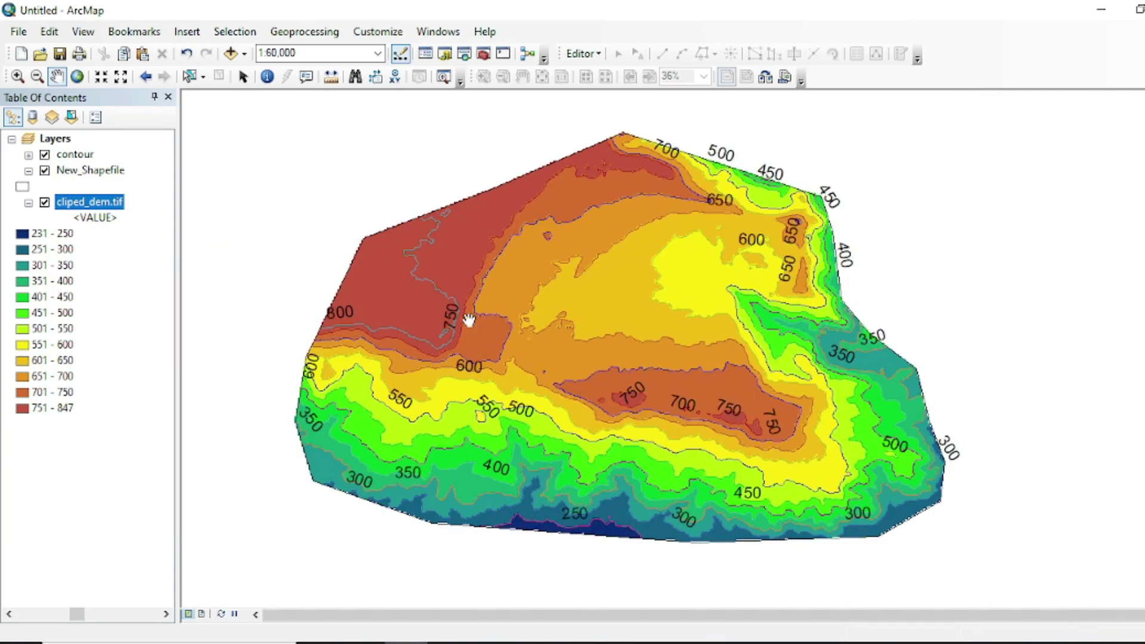
{"action": "left_click", "coordinate": [203, 614]}
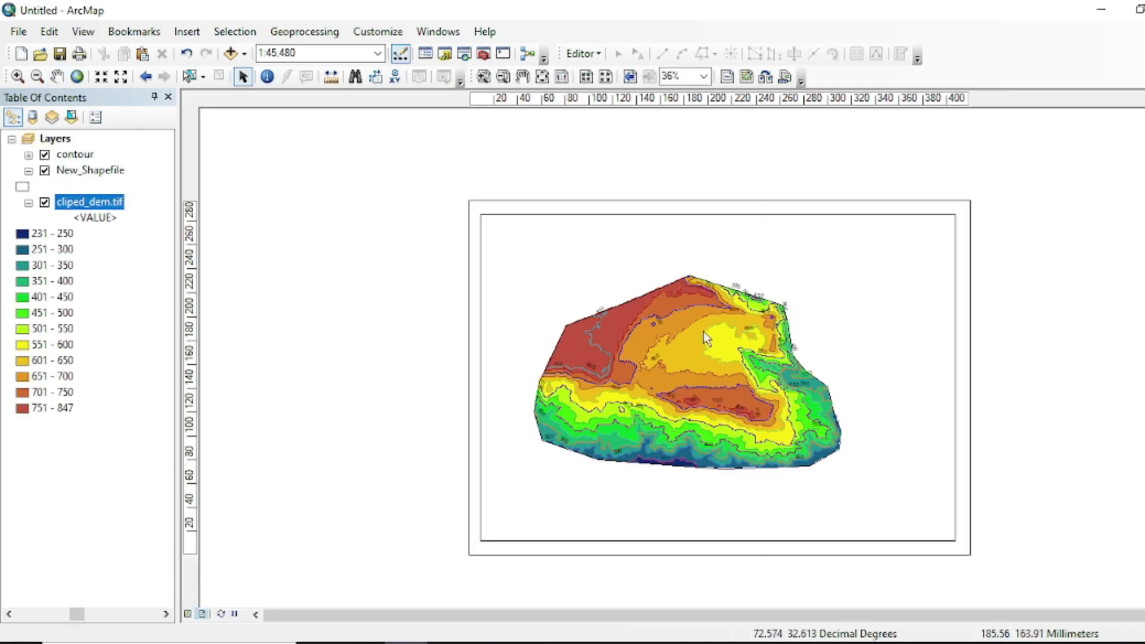
{"action": "left_click", "coordinate": [765, 77]}
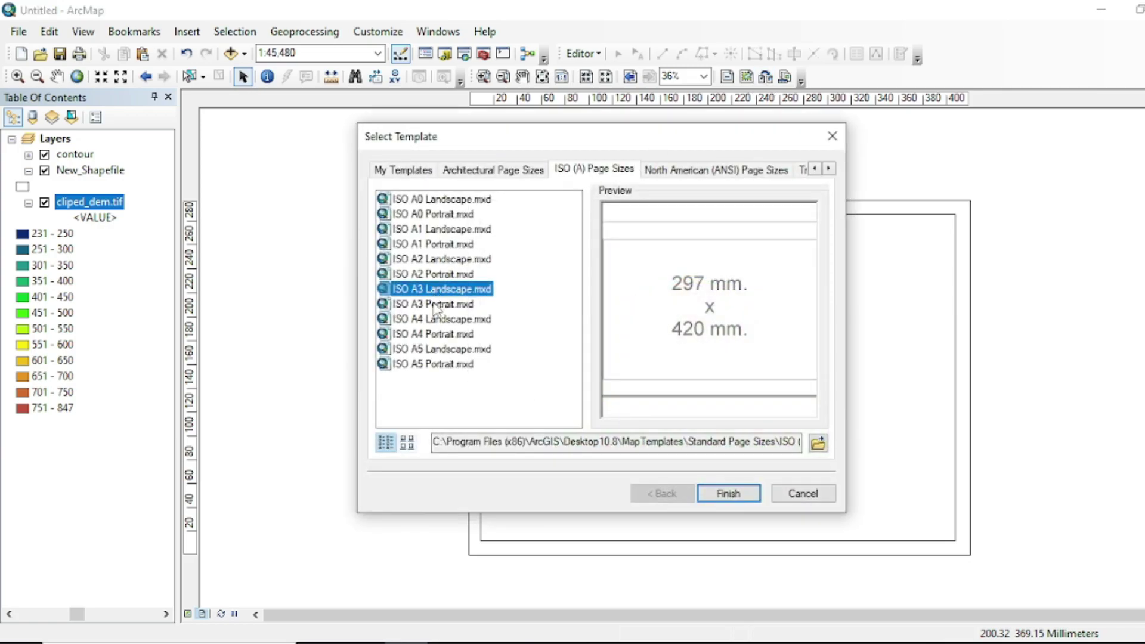
{"action": "left_click", "coordinate": [449, 319]}
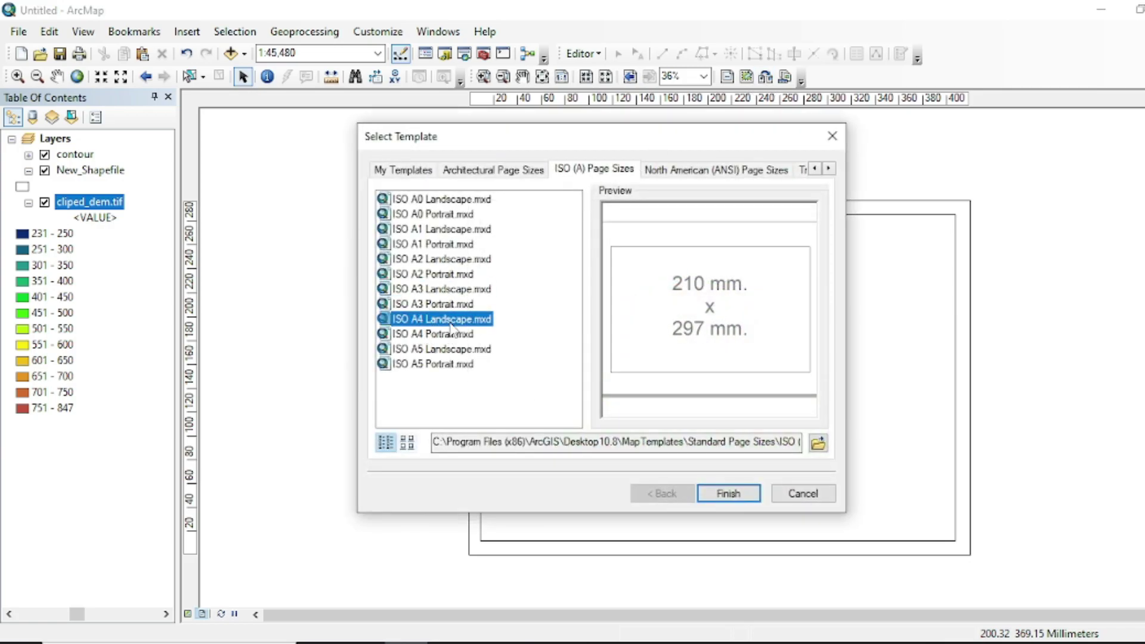
{"action": "left_click", "coordinate": [728, 493]}
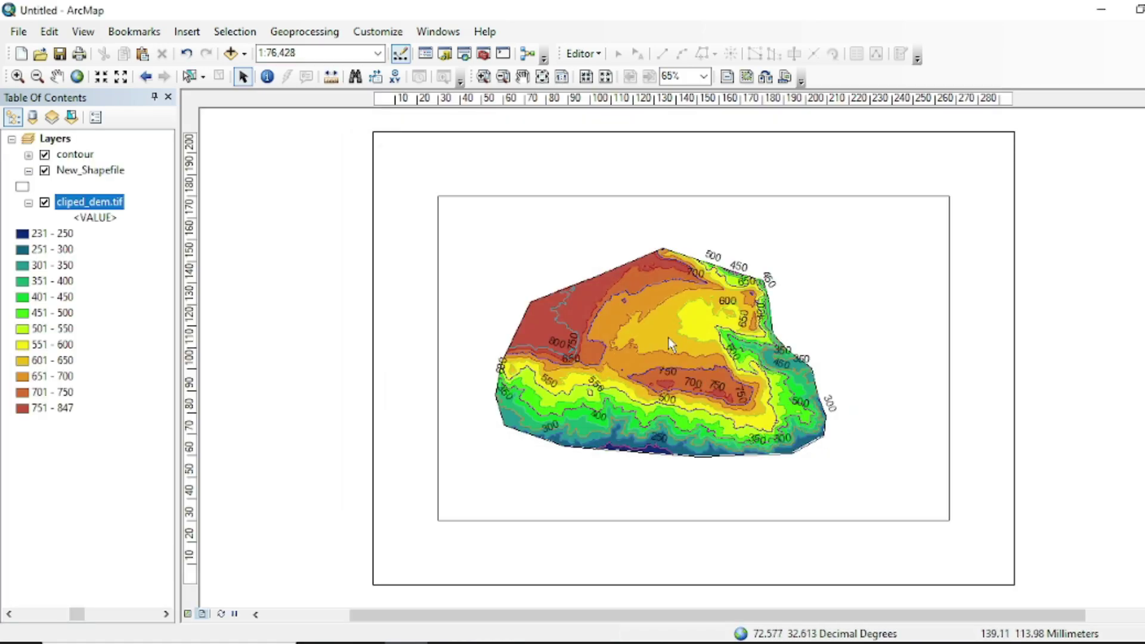
Stretch the data frame to just inside the page edges and enlarge the map within it to about 1:50,164, roughly centred.
{"action": "left_click_drag", "start_coordinate": [442, 198], "coordinate": [392, 153]}
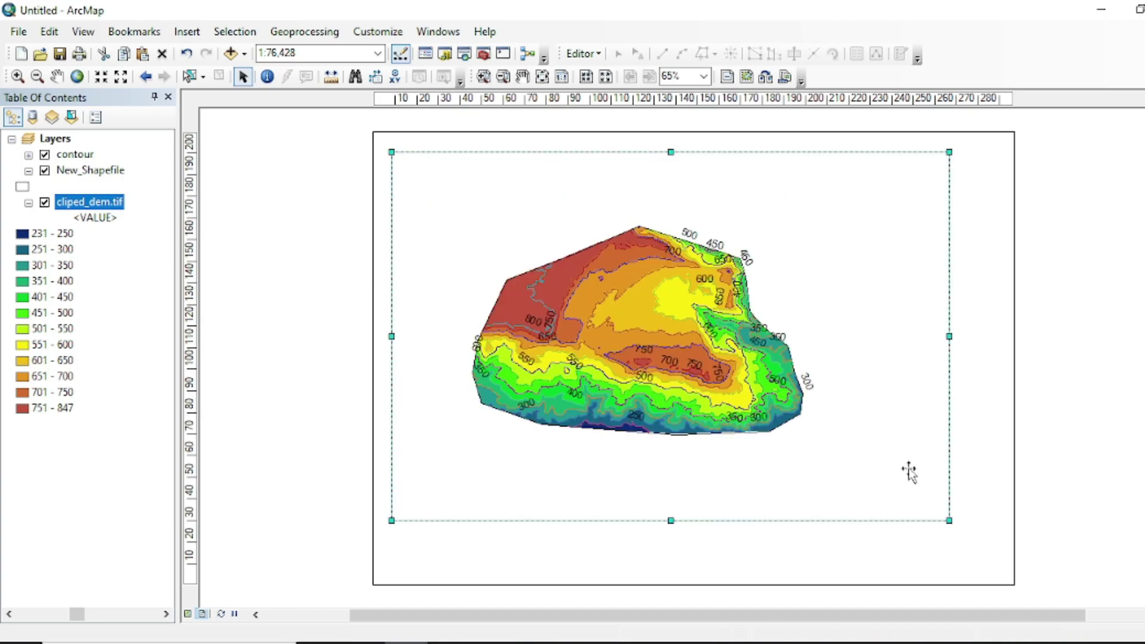
{"action": "left_click_drag", "start_coordinate": [950, 521], "coordinate": [1000, 568]}
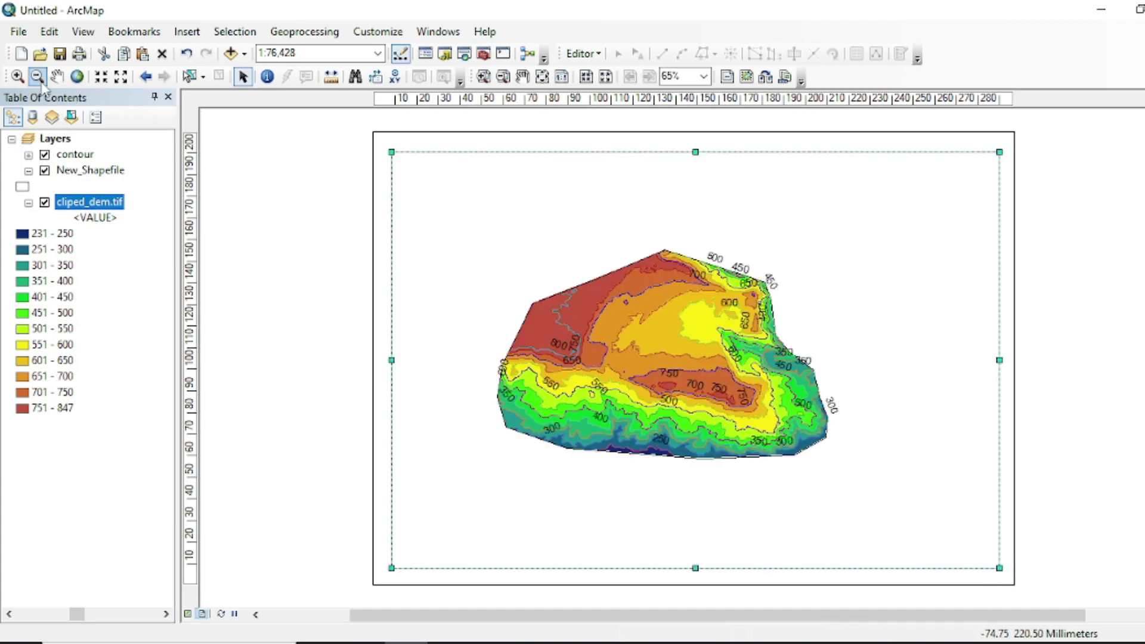
{"action": "left_click", "coordinate": [16, 78]}
{"action": "left_click_drag", "start_coordinate": [447, 213], "coordinate": [742, 396]}
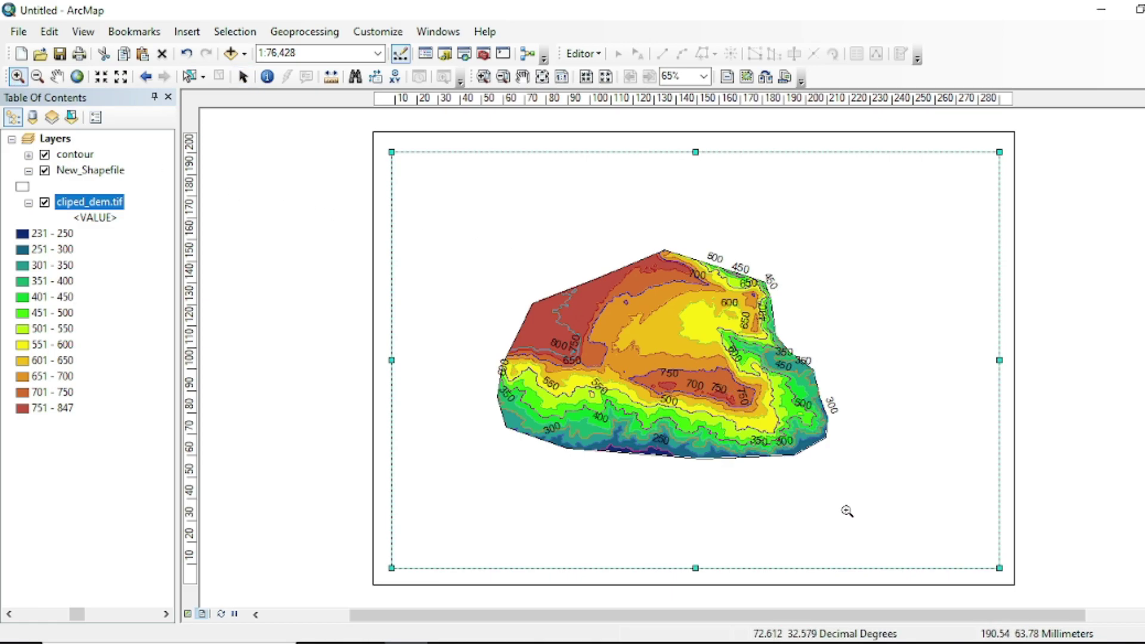
{"action": "left_click_drag", "start_coordinate": [441, 199], "coordinate": [753, 391]}
{"action": "left_click", "coordinate": [37, 76]}
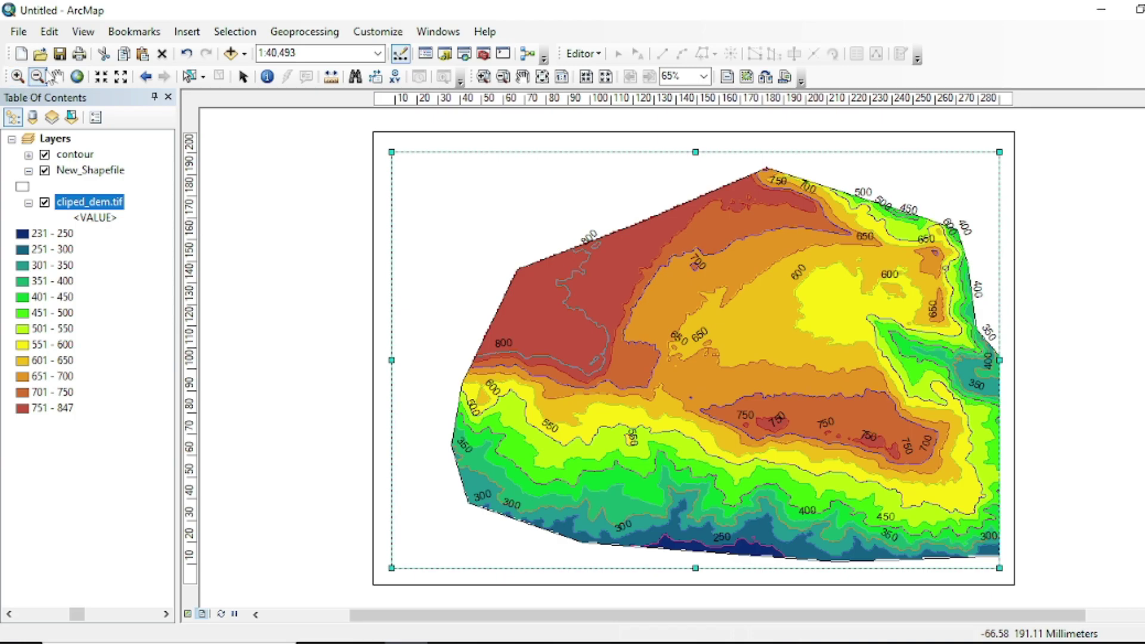
{"action": "left_click_drag", "start_coordinate": [400, 168], "coordinate": [905, 507]}
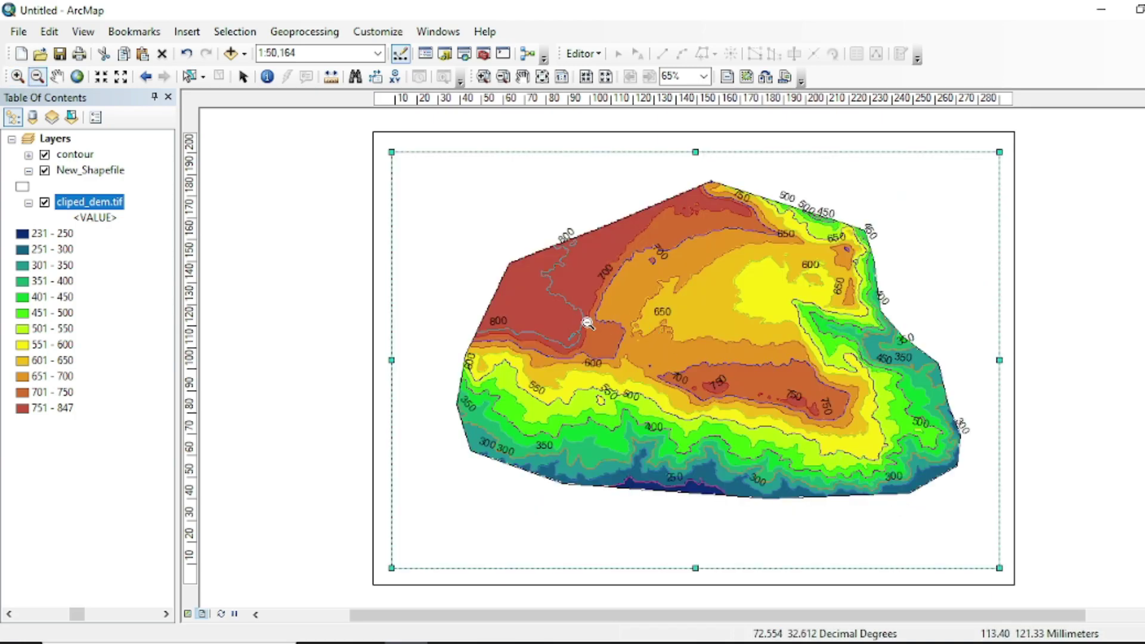
{"action": "left_click", "coordinate": [57, 76]}
{"action": "left_click_drag", "start_coordinate": [756, 336], "coordinate": [713, 371]}
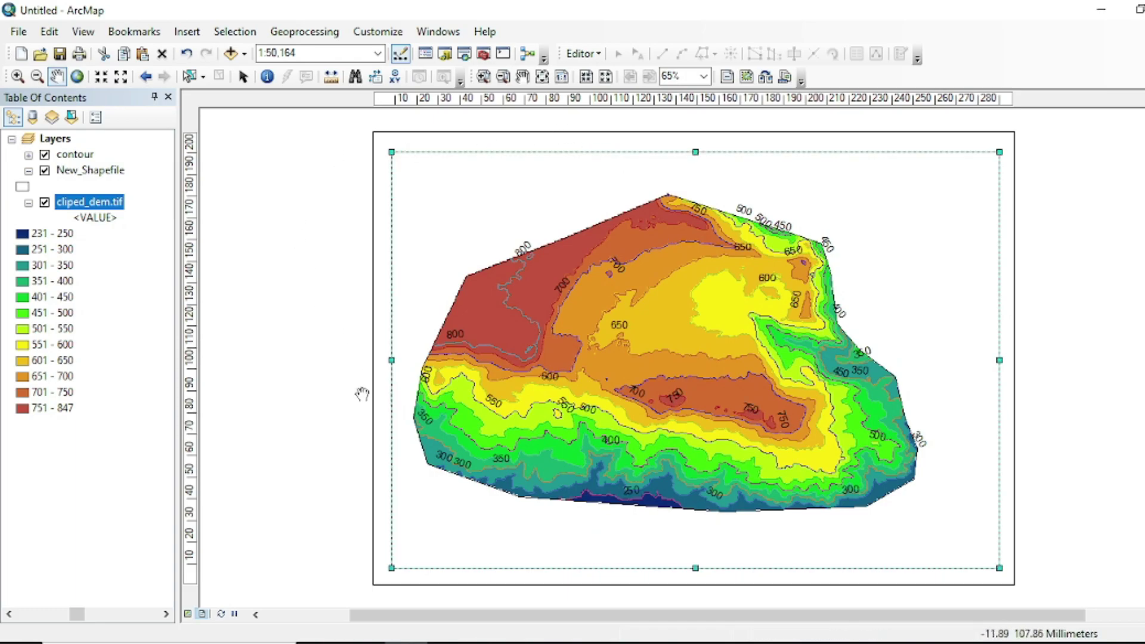
{"action": "left_click", "coordinate": [242, 76]}
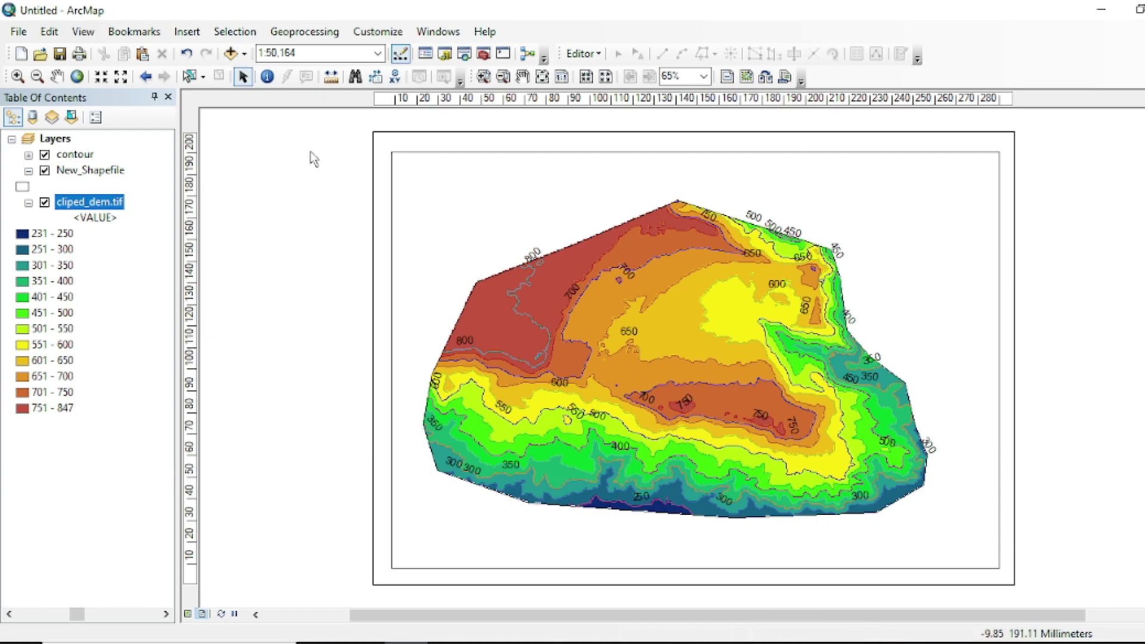
Insert the ESRI North 3 north arrow and place it, enlarged, in the upper-left corner of the data frame.
{"action": "left_click", "coordinate": [191, 35]}
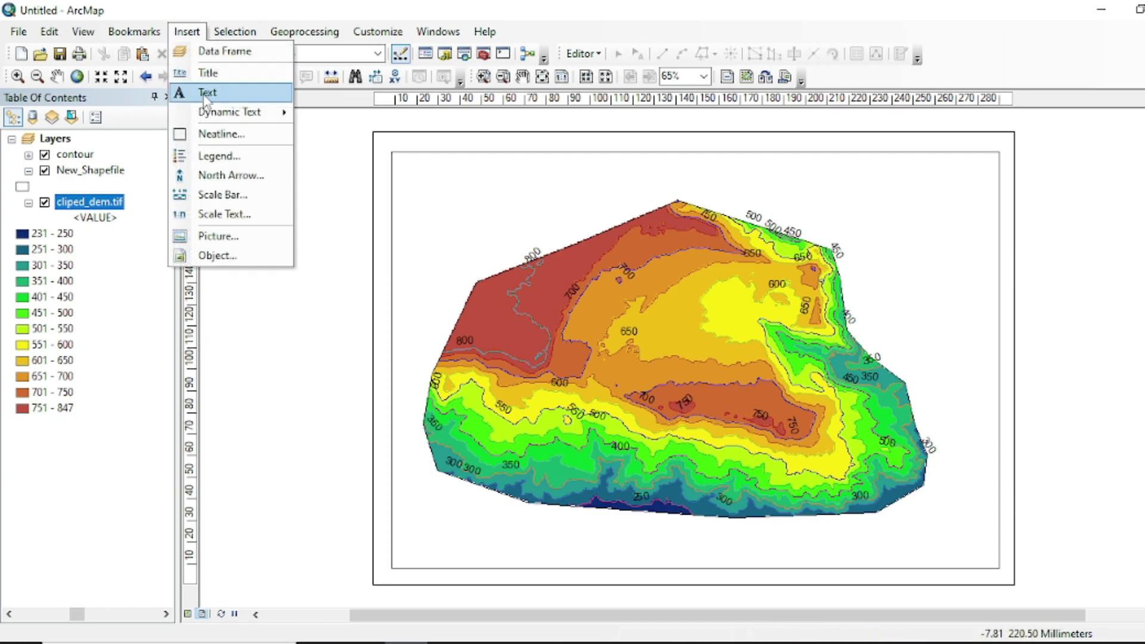
{"action": "left_click", "coordinate": [231, 175]}
{"action": "scroll", "coordinate": [184, 207], "scroll_direction": "down", "scroll_amount": 3}
{"action": "scroll", "coordinate": [183, 208], "scroll_direction": "down", "scroll_amount": 8}
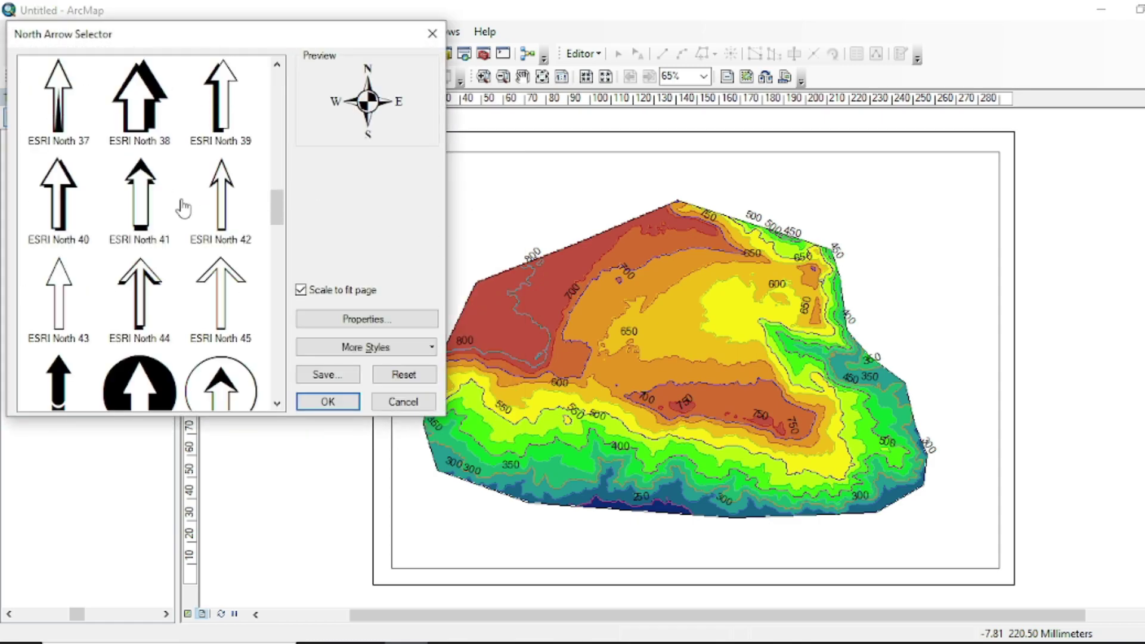
{"action": "scroll", "coordinate": [187, 210], "scroll_direction": "down", "scroll_amount": 3}
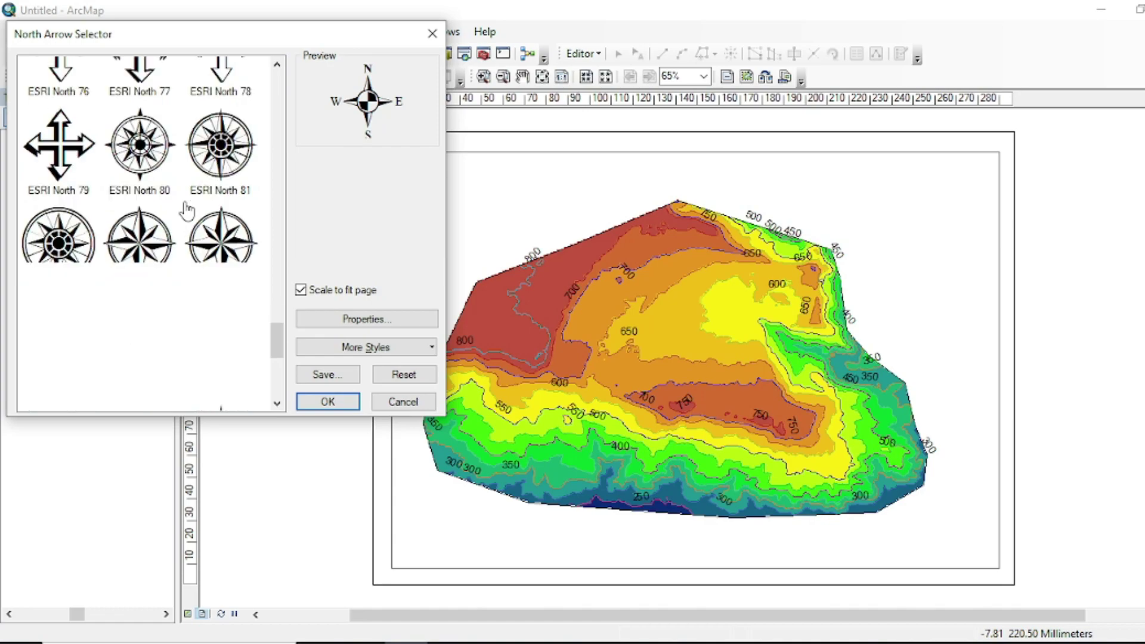
{"action": "scroll", "coordinate": [194, 249], "scroll_direction": "up", "scroll_amount": 15}
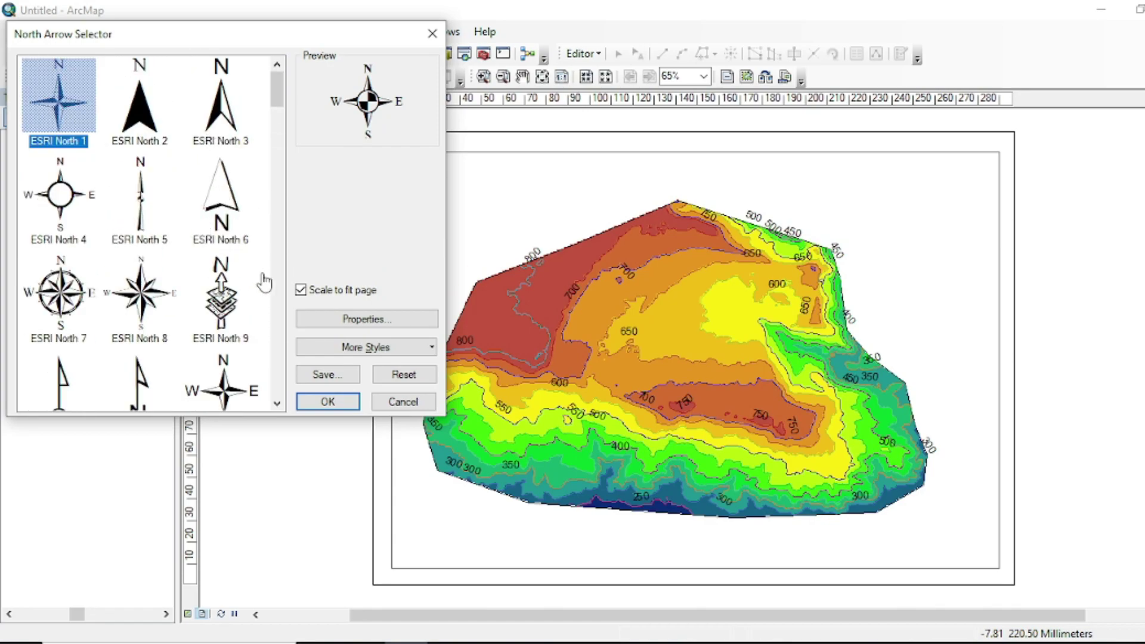
{"action": "left_click", "coordinate": [220, 134]}
{"action": "left_click", "coordinate": [326, 401]}
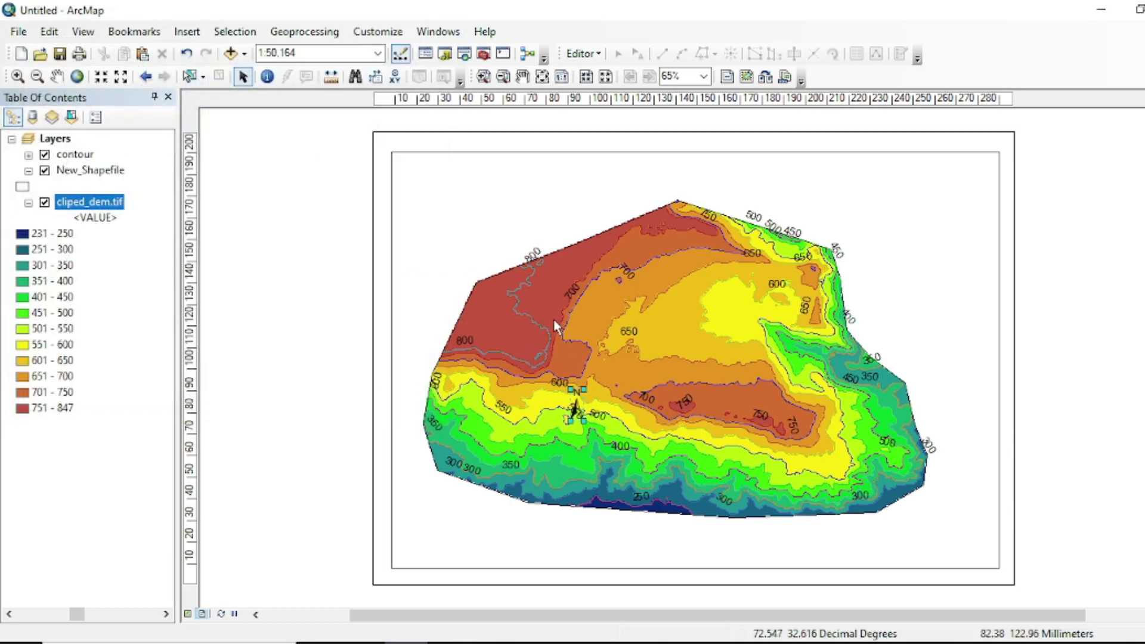
{"action": "left_click_drag", "start_coordinate": [576, 411], "coordinate": [417, 219]}
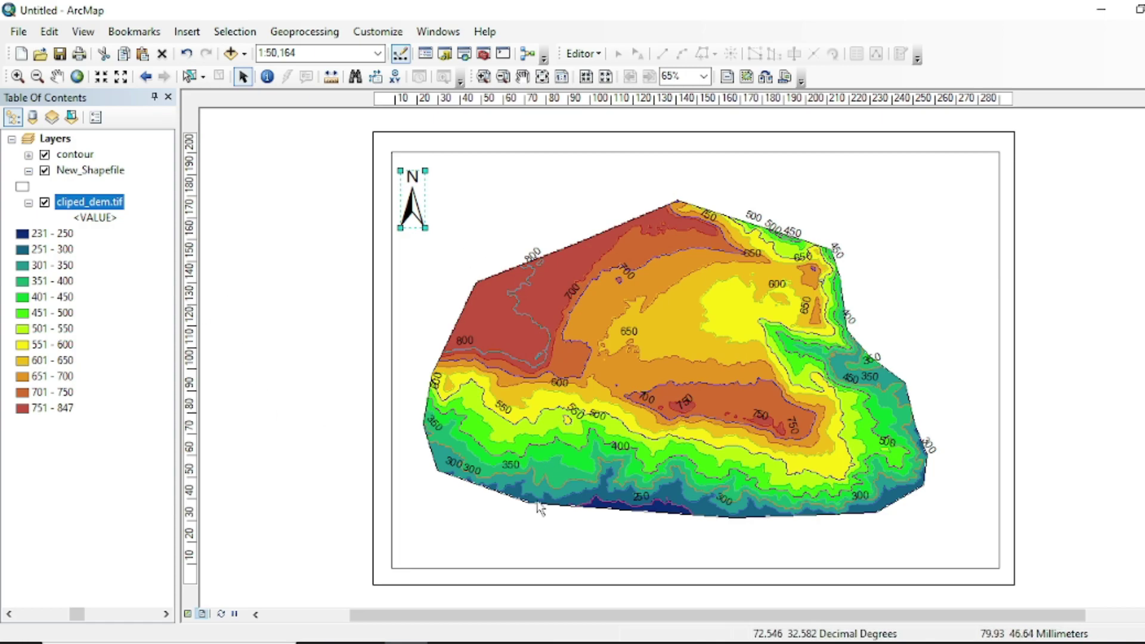
Shift the map slightly left inside the frame and insert the title "Contour map of AOI" above it.
{"action": "left_click", "coordinate": [57, 76]}
{"action": "left_click", "coordinate": [146, 77]}
{"action": "left_click", "coordinate": [188, 34]}
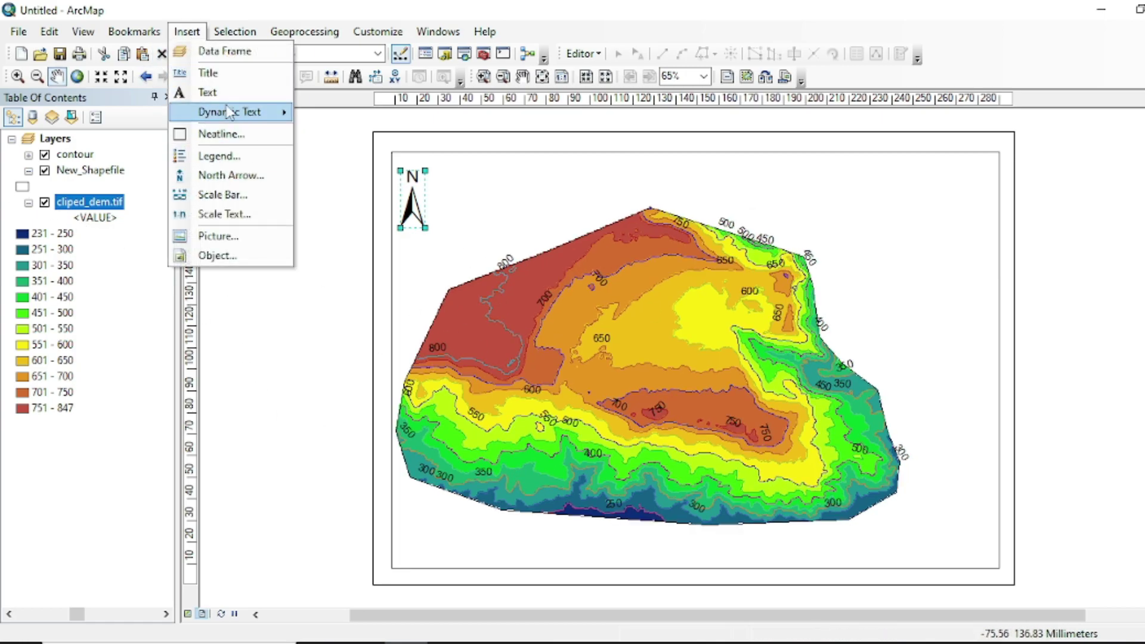
{"action": "left_click", "coordinate": [208, 73]}
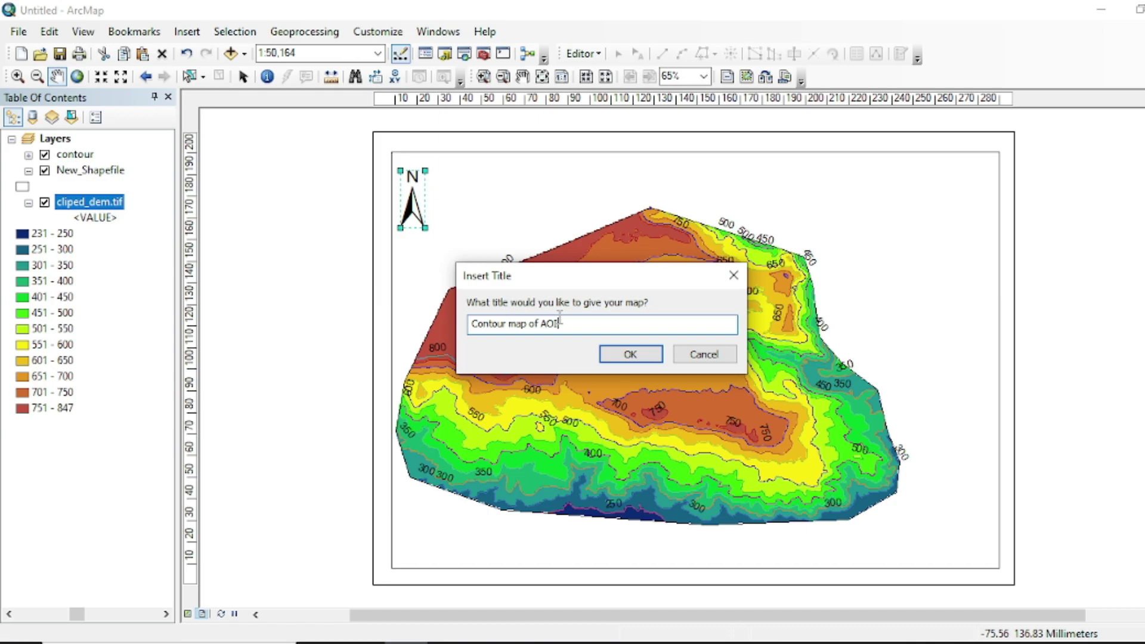
{"action": "left_click_drag", "start_coordinate": [472, 325], "coordinate": [561, 325]}
{"action": "left_click", "coordinate": [543, 325]}
{"action": "left_click", "coordinate": [631, 355]}
{"action": "left_click_drag", "start_coordinate": [682, 174], "coordinate": [674, 174]}
Set the map title's text symbol to size 26 and bold.
{"action": "double_click", "coordinate": [673, 172]}
{"action": "left_click", "coordinate": [695, 438]}
{"action": "left_click", "coordinate": [712, 296]}
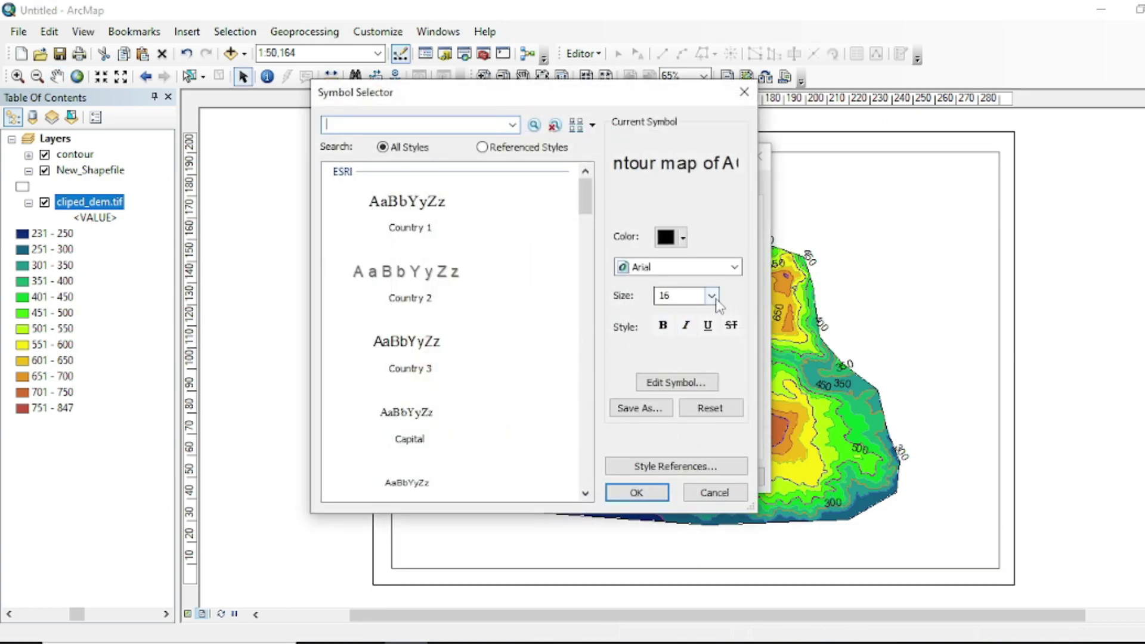
{"action": "left_click", "coordinate": [661, 371]}
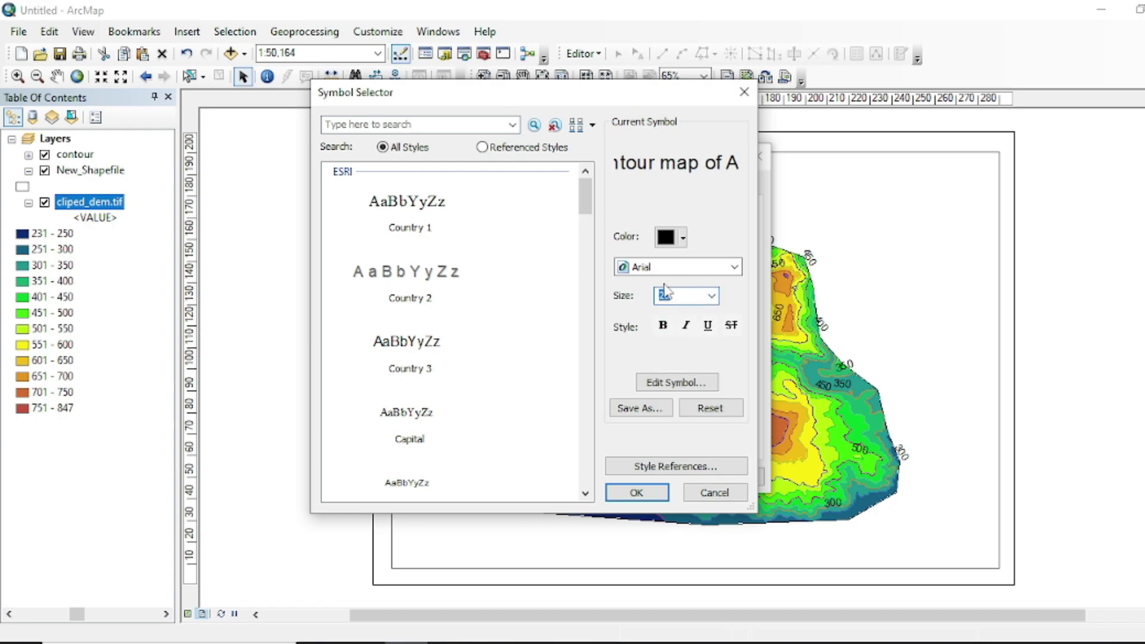
{"action": "left_click", "coordinate": [662, 325]}
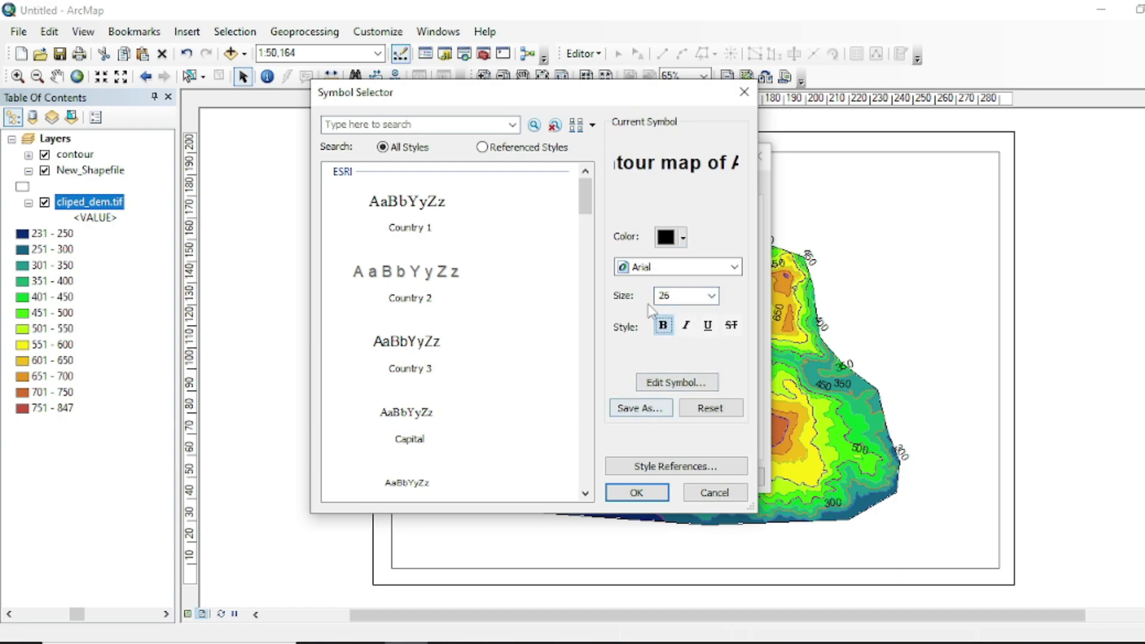
Browse the title's font choices, keep Arial, apply the symbol and position the title centrally above the map.
{"action": "left_click", "coordinate": [737, 270]}
{"action": "scroll", "coordinate": [656, 328], "scroll_direction": "down", "scroll_amount": 5}
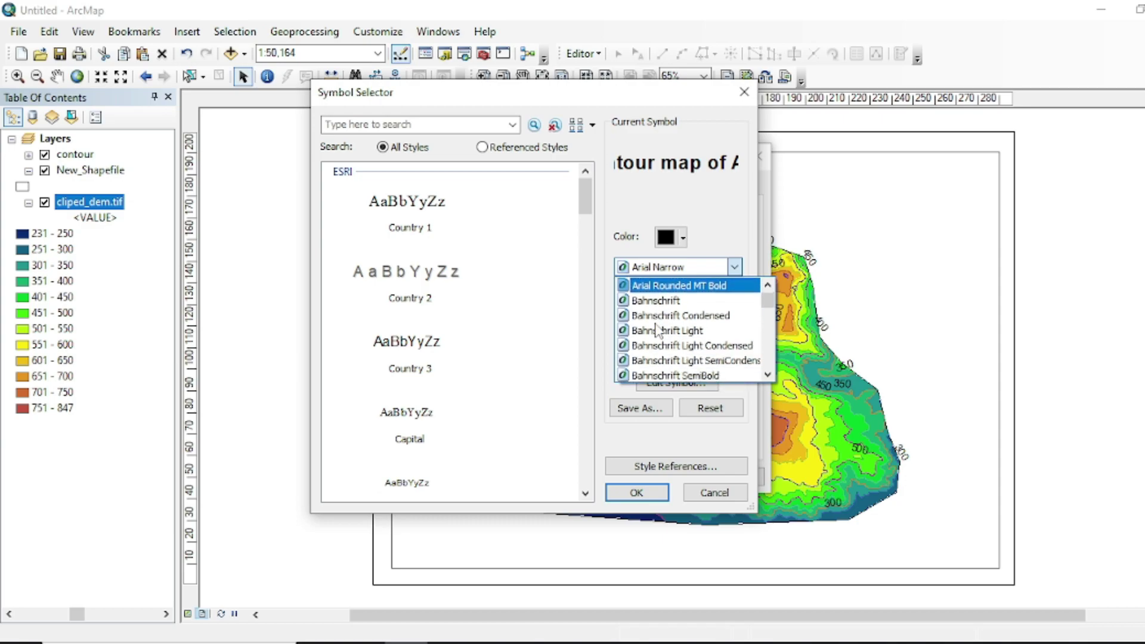
{"action": "scroll", "coordinate": [656, 330], "scroll_direction": "down", "scroll_amount": 15}
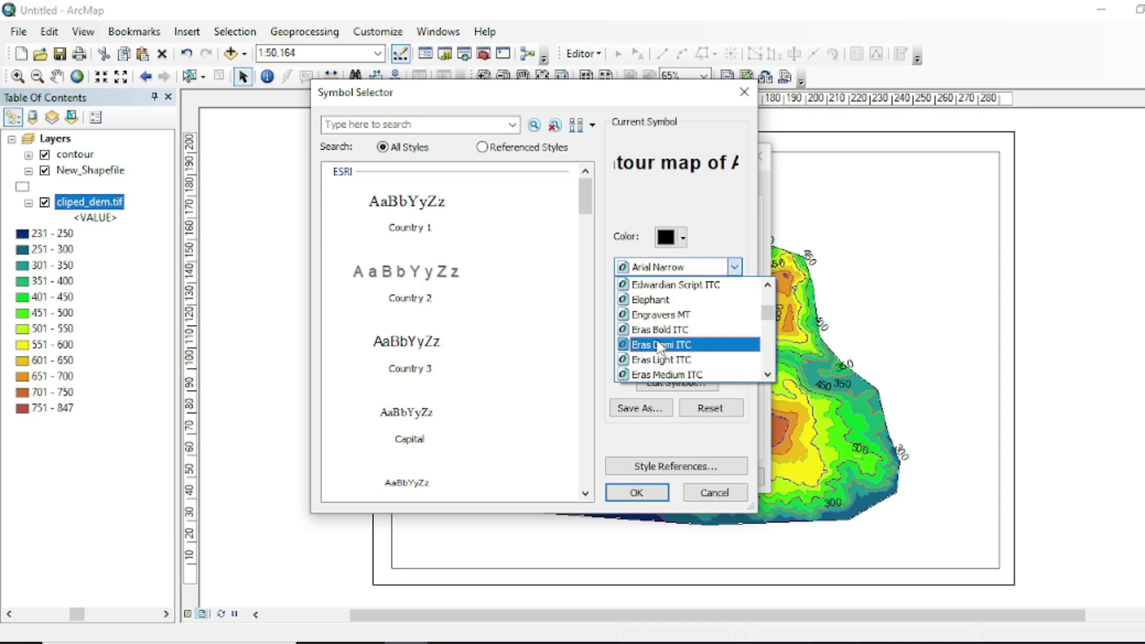
{"action": "scroll", "coordinate": [656, 334], "scroll_direction": "up", "scroll_amount": 20}
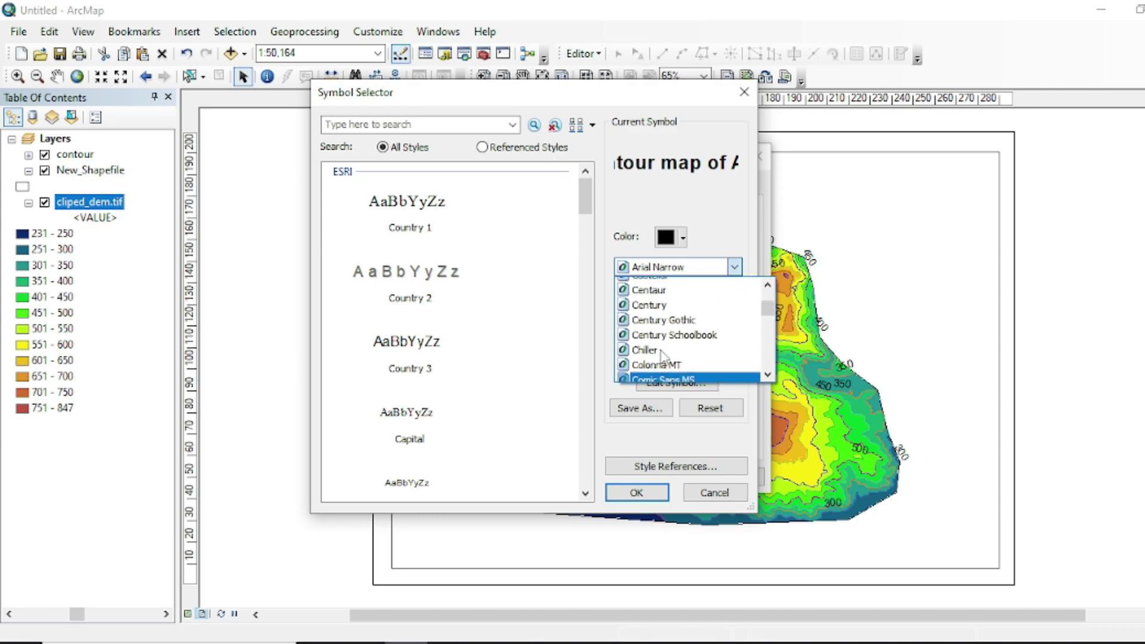
{"action": "left_click", "coordinate": [645, 315]}
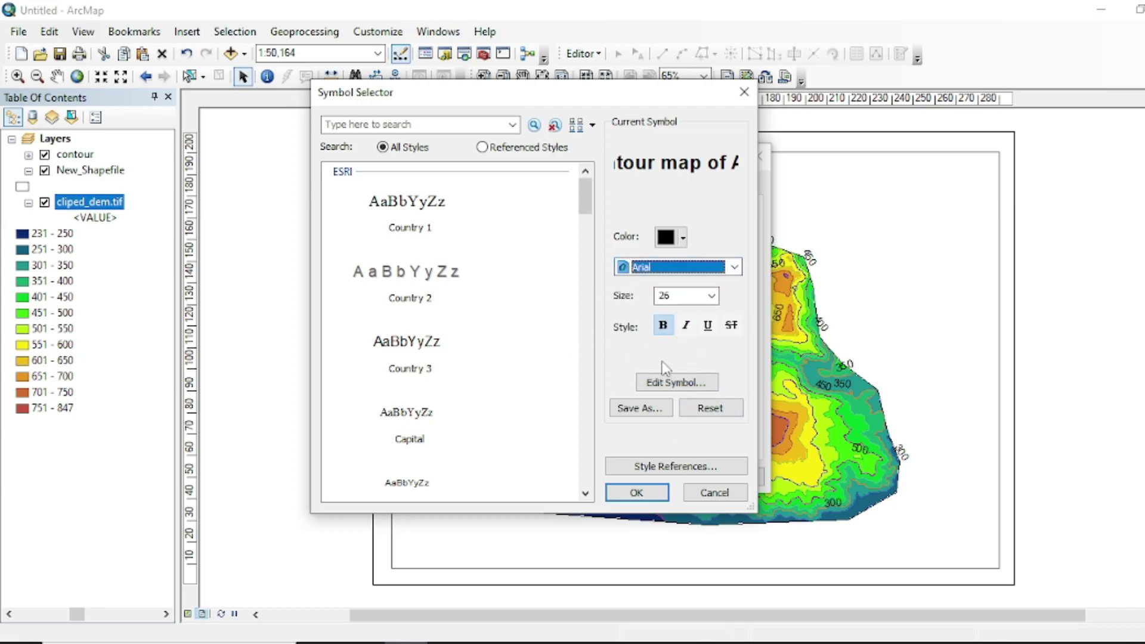
{"action": "left_click", "coordinate": [636, 492]}
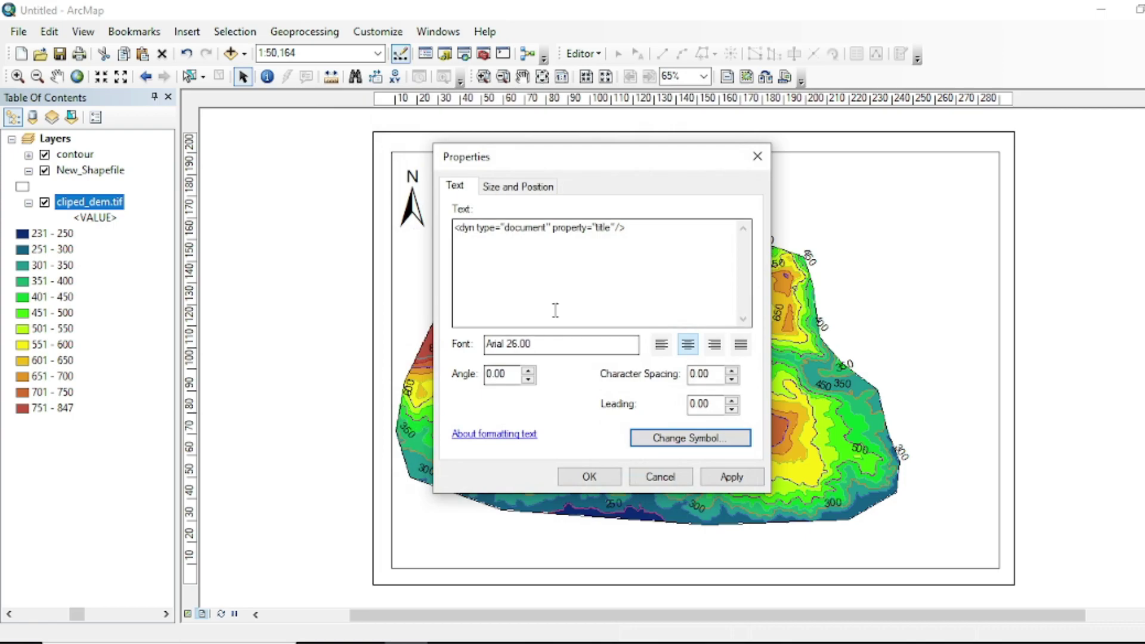
{"action": "left_click", "coordinate": [589, 475]}
{"action": "left_click_drag", "start_coordinate": [693, 173], "coordinate": [699, 178]}
{"action": "key", "text": "Escape"}
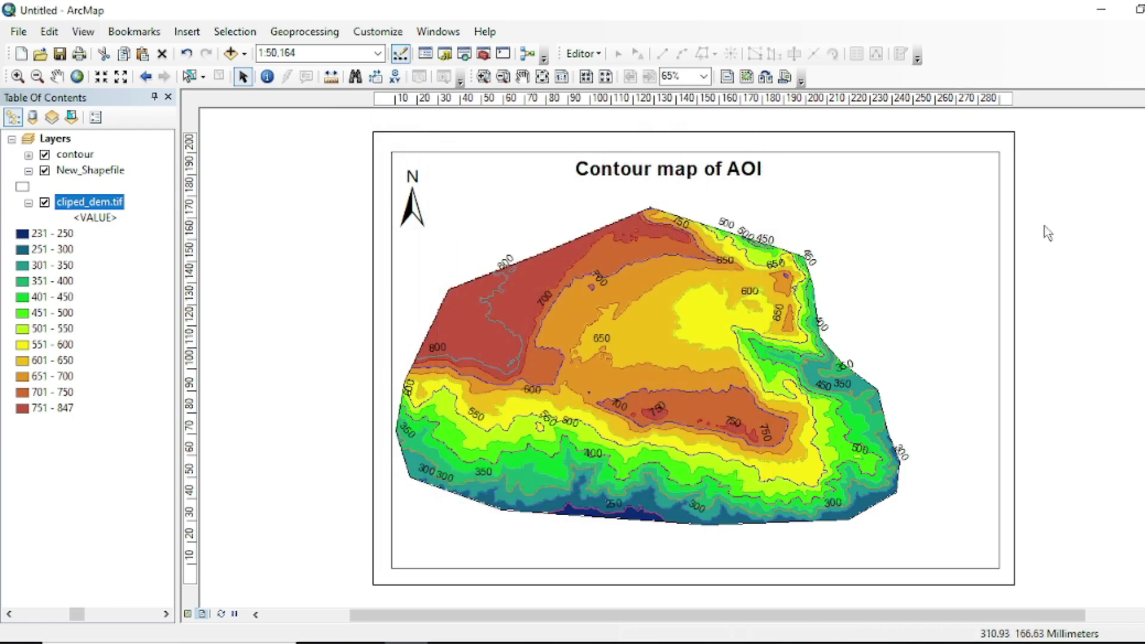
Start a map legend, remove contour from its items and order cliped_dem.tif above New_Shapefile.
{"action": "left_click", "coordinate": [186, 31]}
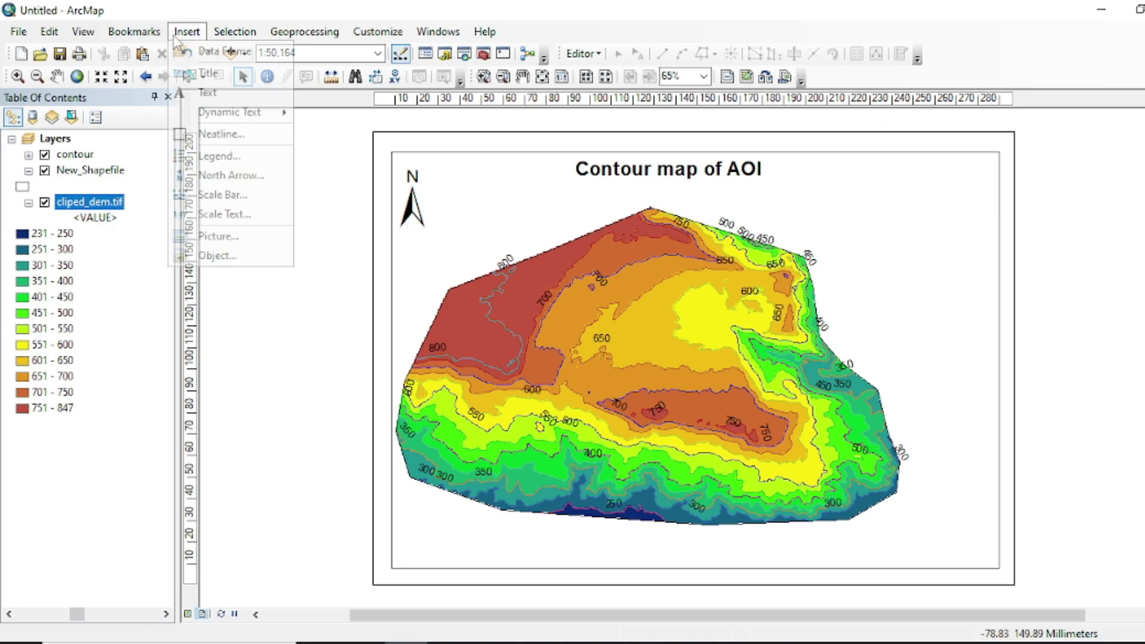
{"action": "left_click", "coordinate": [219, 156]}
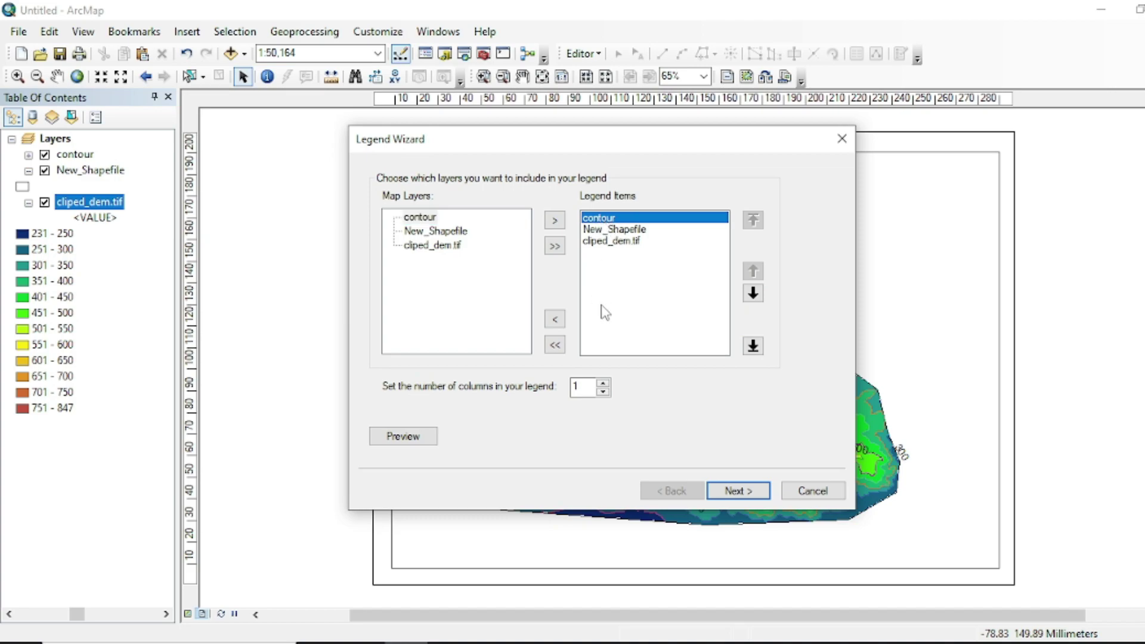
{"action": "left_click", "coordinate": [555, 320]}
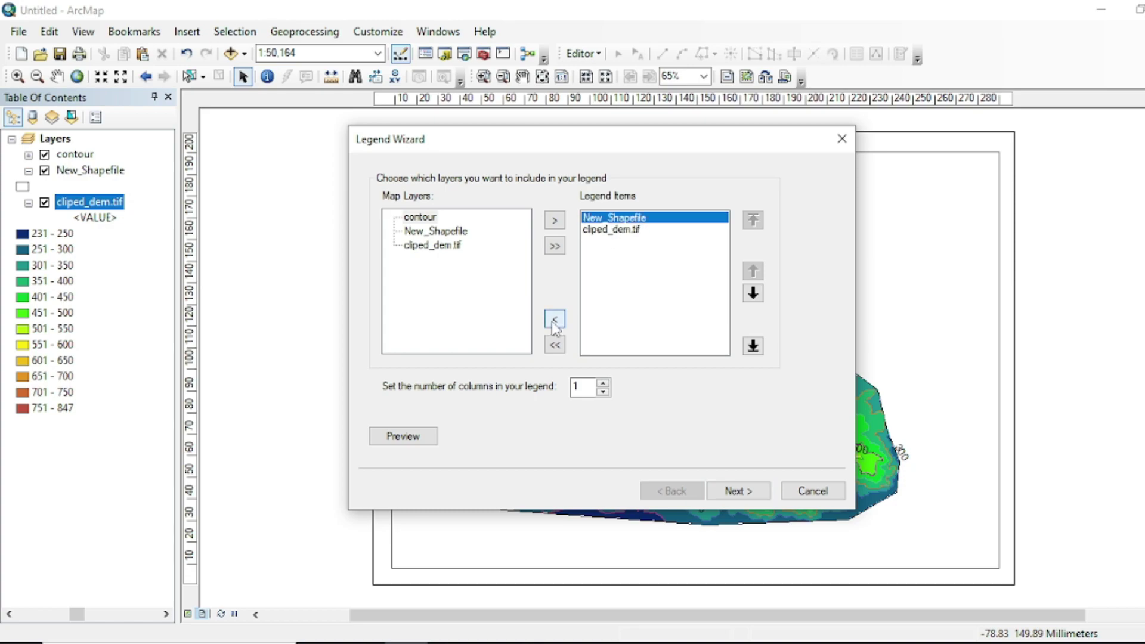
{"action": "left_click_drag", "start_coordinate": [617, 229], "coordinate": [611, 237]}
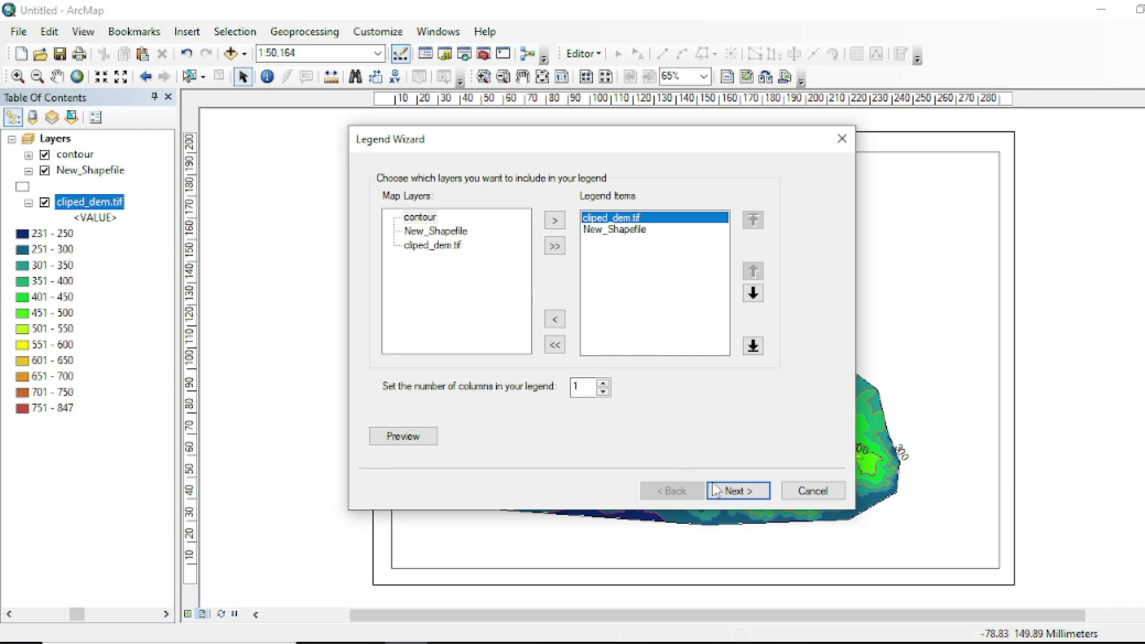
Accept the legend items in one column and give the legend frame a 0.5 Point border.
{"action": "left_click", "coordinate": [739, 488]}
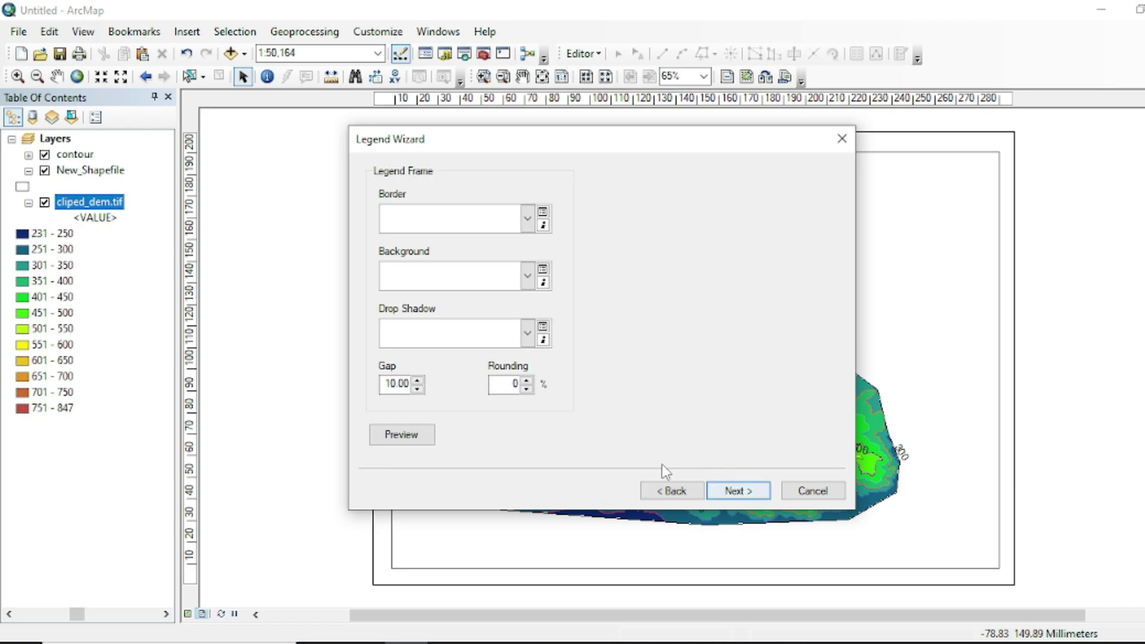
{"action": "left_click", "coordinate": [528, 219]}
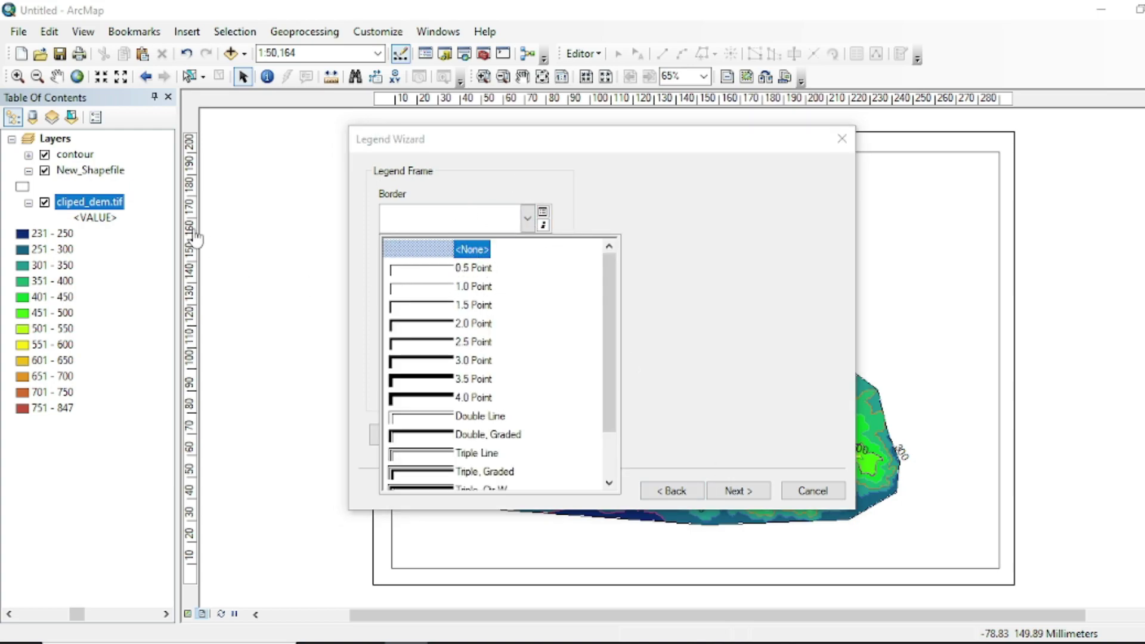
{"action": "left_click", "coordinate": [416, 269]}
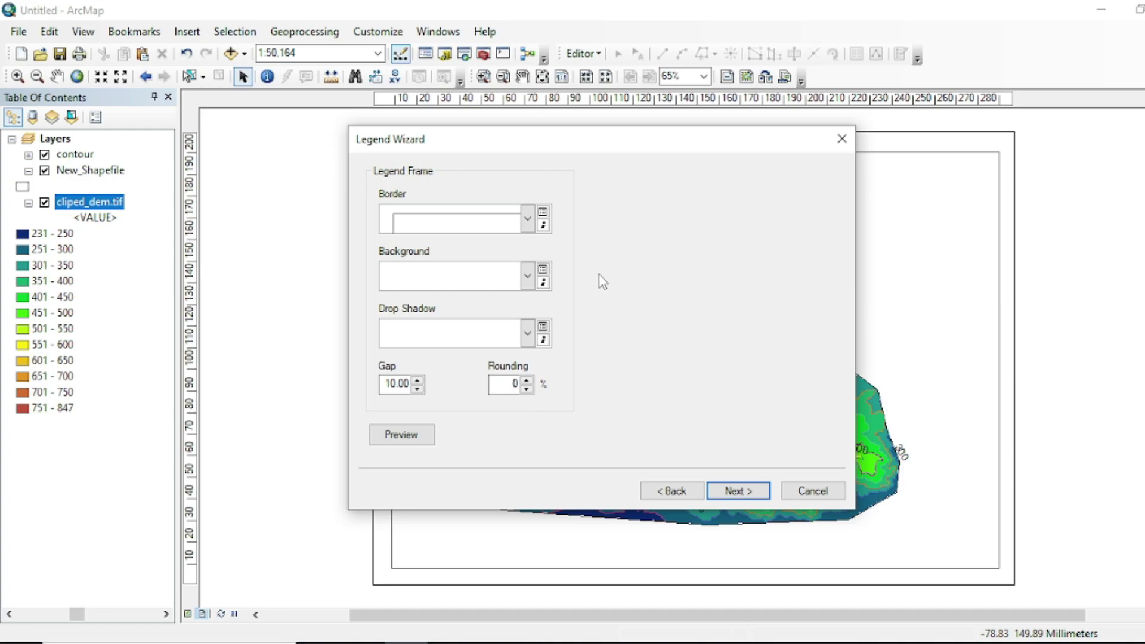
{"action": "left_click", "coordinate": [528, 218]}
{"action": "scroll", "coordinate": [436, 271], "scroll_direction": "up", "scroll_amount": 2}
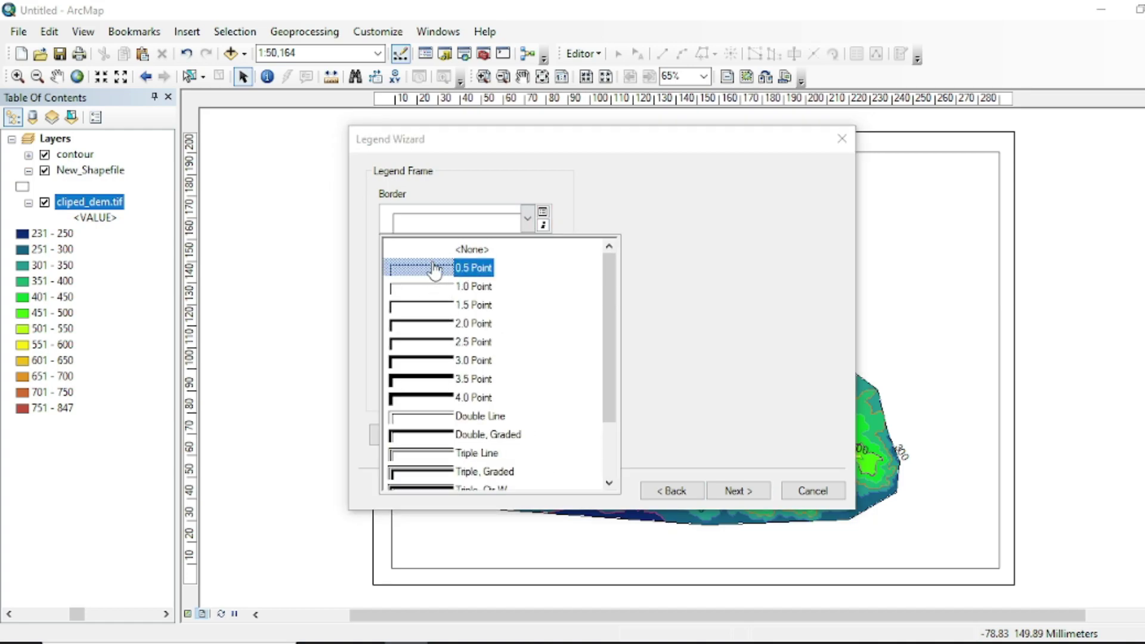
{"action": "left_click", "coordinate": [434, 269]}
{"action": "left_click", "coordinate": [737, 491]}
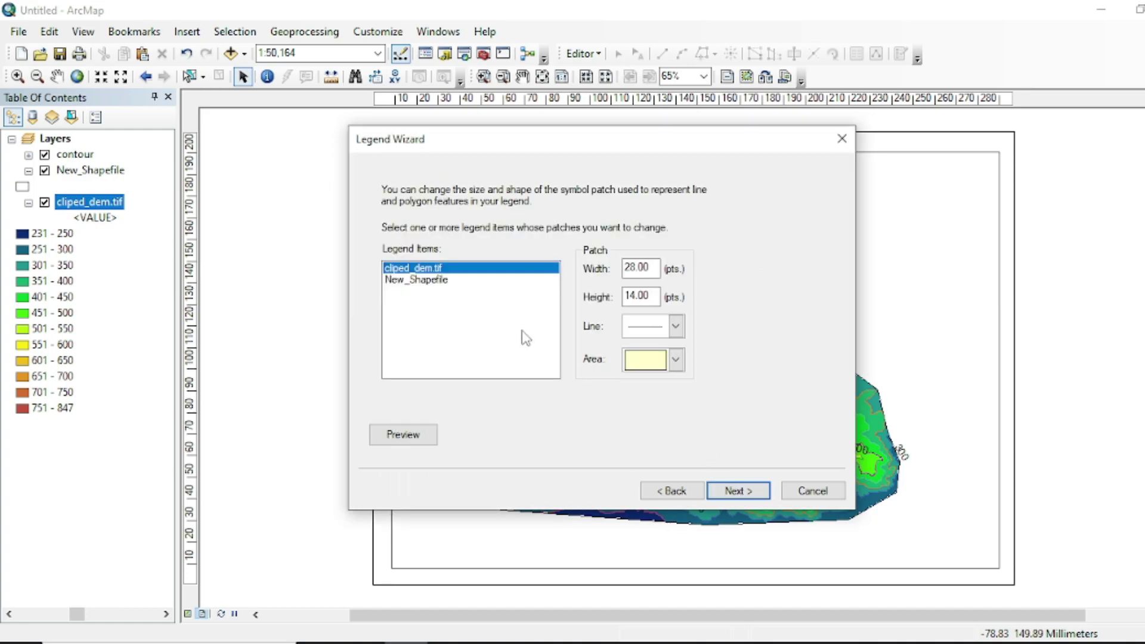
Finish the legend with the default patches and spacing and place it in the map's upper-right corner.
{"action": "left_click", "coordinate": [735, 490]}
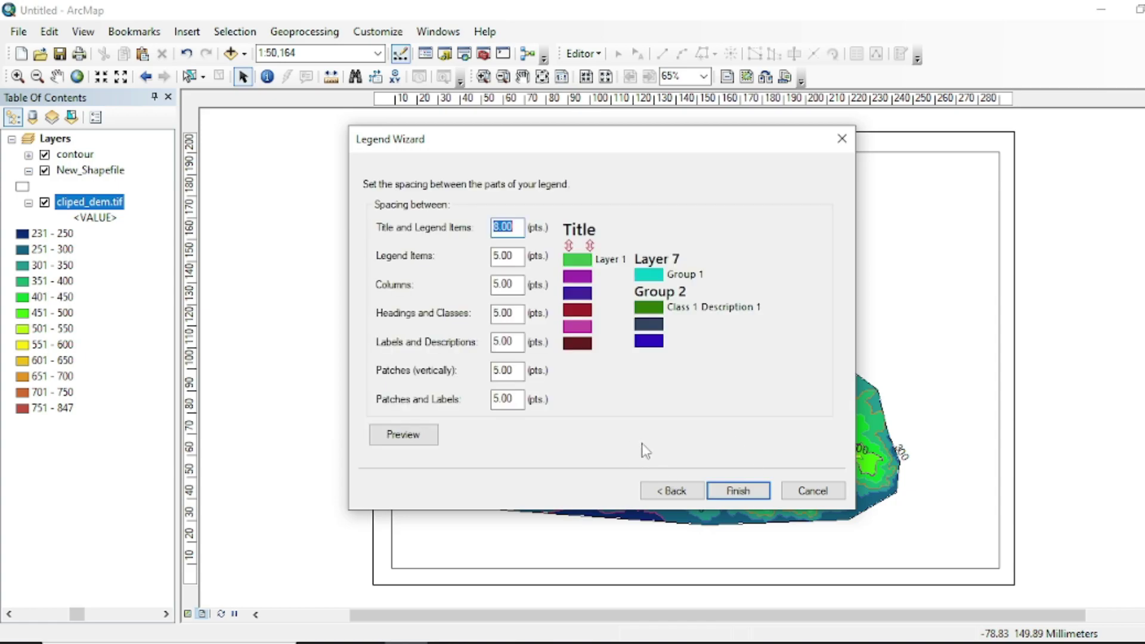
{"action": "left_click", "coordinate": [738, 490]}
{"action": "left_click_drag", "start_coordinate": [605, 296], "coordinate": [946, 287]}
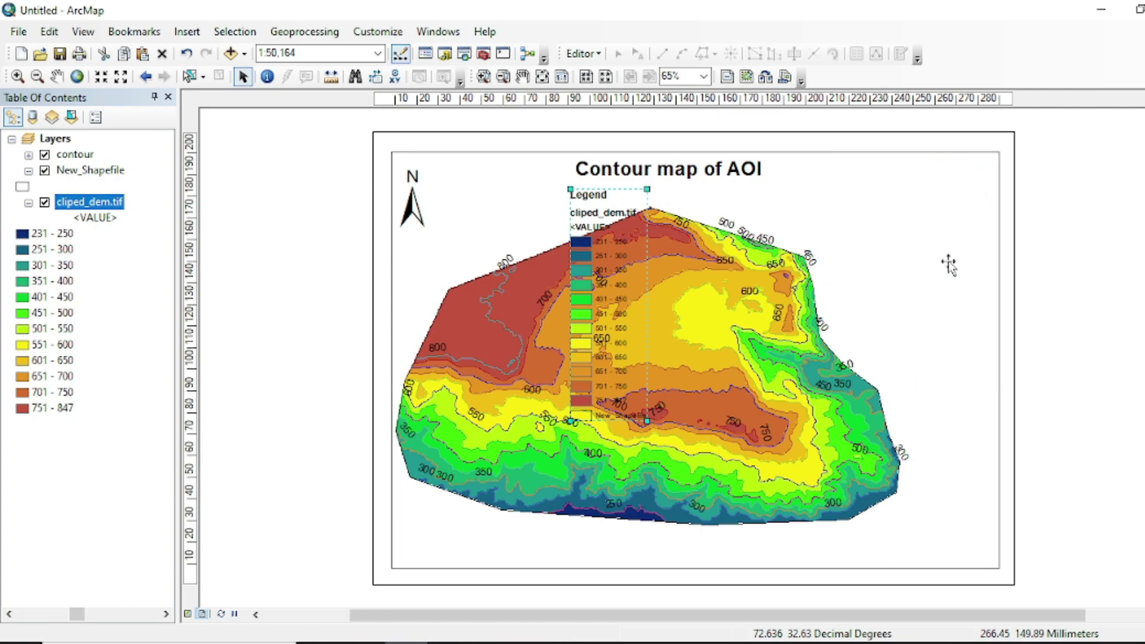
Rename the cliped_dem.tif layer as "Elevation in m" and clear its <VALUE> heading.
{"action": "left_click", "coordinate": [90, 203]}
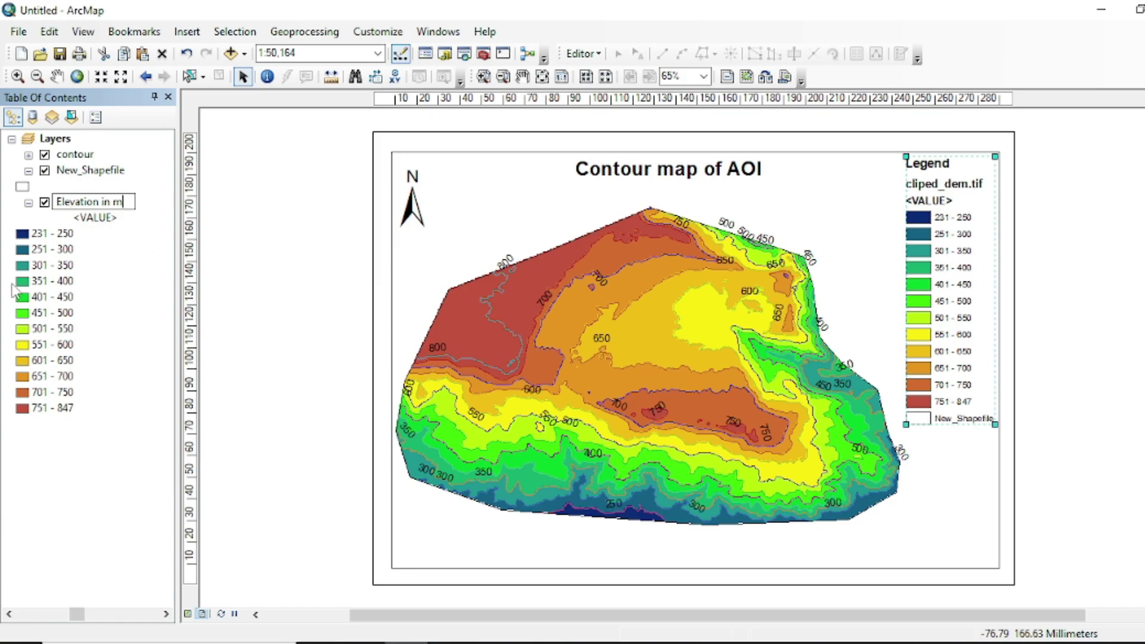
{"action": "key", "text": "Return"}
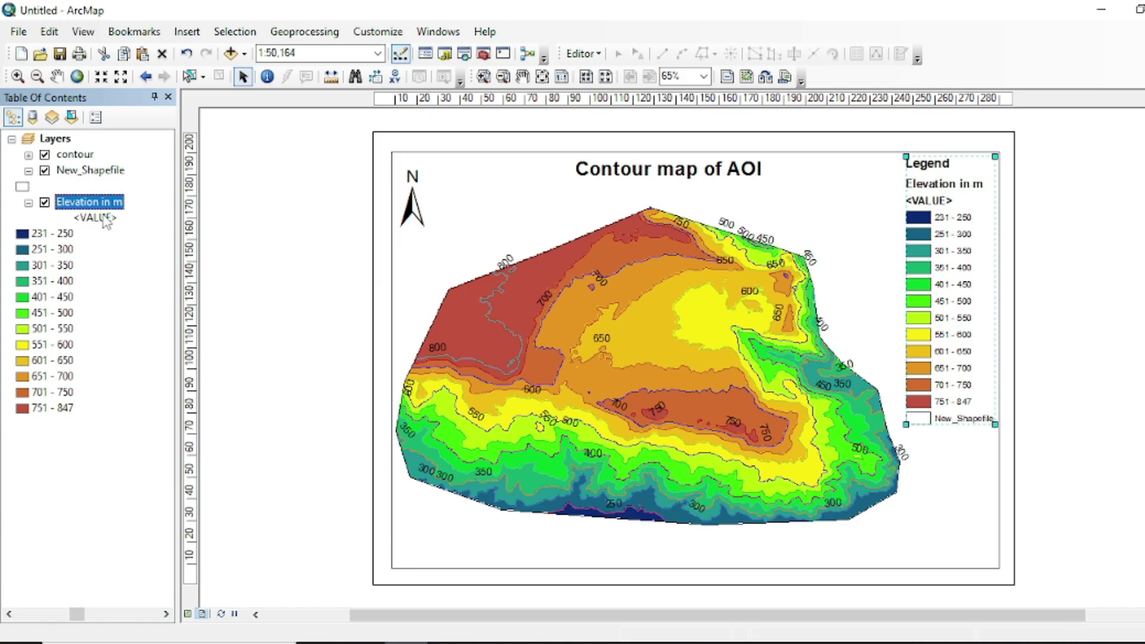
{"action": "left_click", "coordinate": [99, 218]}
{"action": "left_click", "coordinate": [109, 219]}
{"action": "key", "text": "BackSpace"}
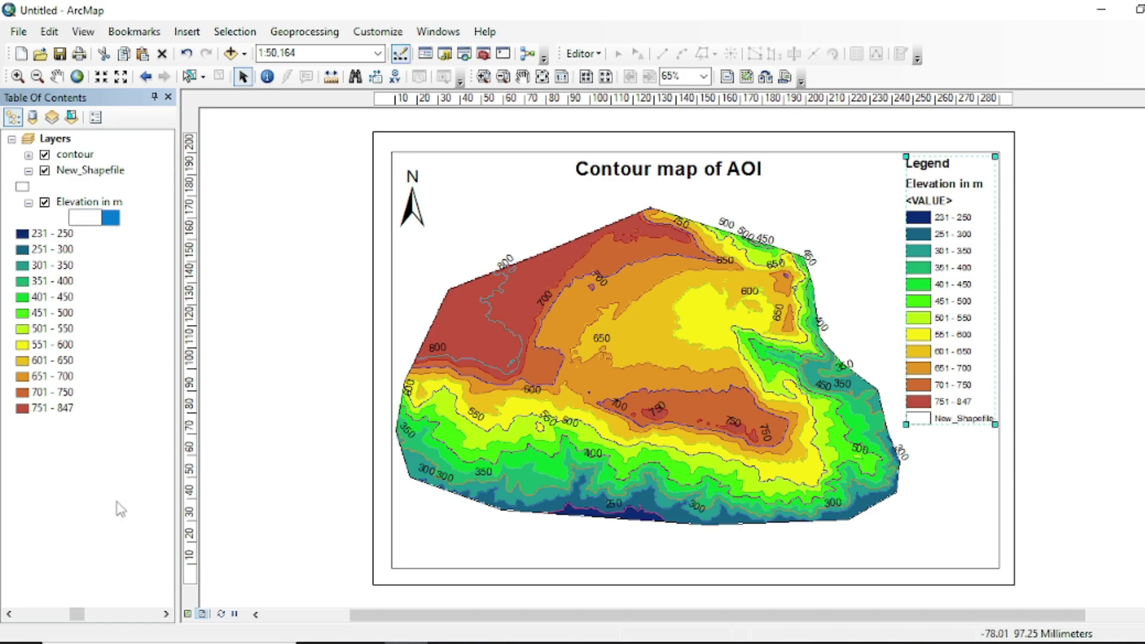
{"action": "key", "text": "Return"}
Rename the New_Shapefile layer as "Boundary of aoi".
{"action": "left_click", "coordinate": [89, 170]}
{"action": "left_click", "coordinate": [90, 170]}
{"action": "type", "text": "Boundary of aoi"}
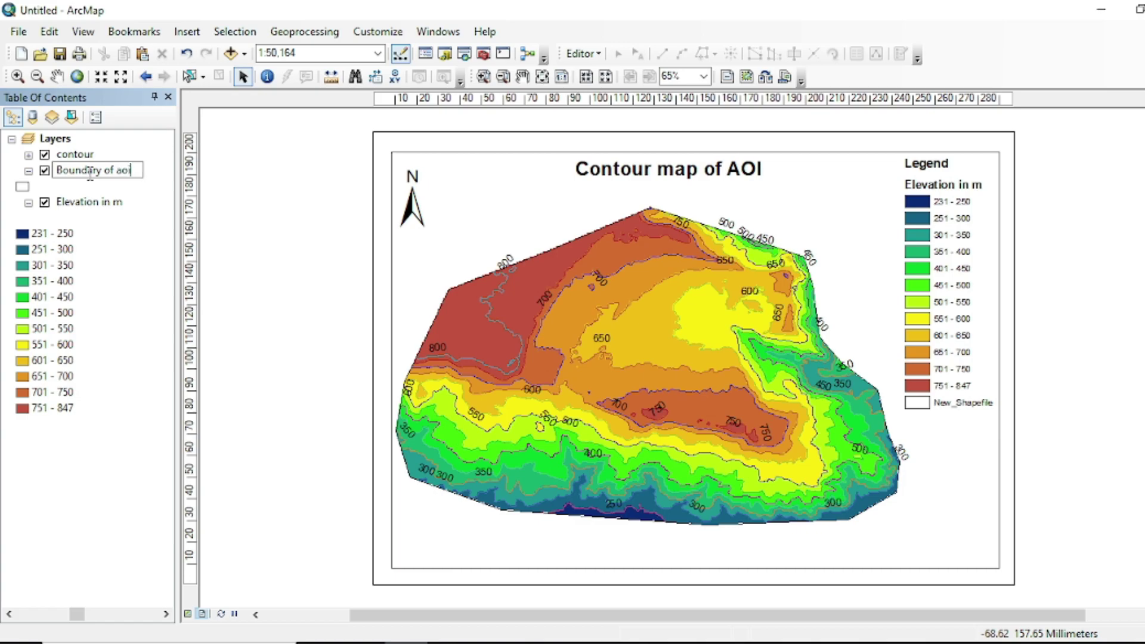
{"action": "key", "text": "Return"}
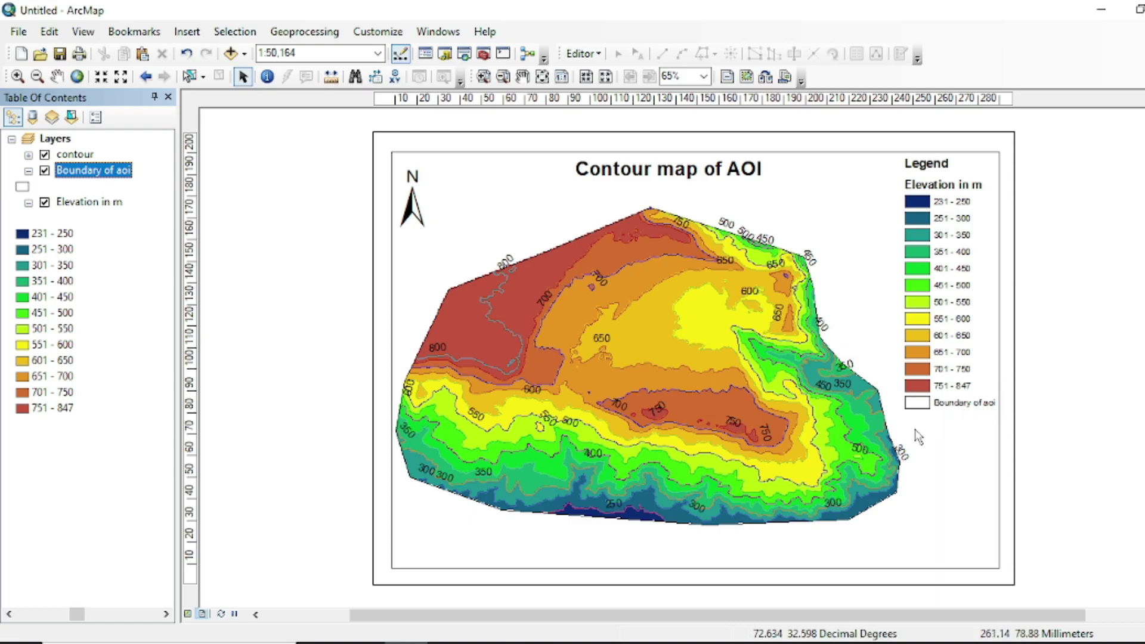
Start inserting a scale bar and select the Alternating Scale Bar 2 Metric style.
{"action": "left_click", "coordinate": [181, 31]}
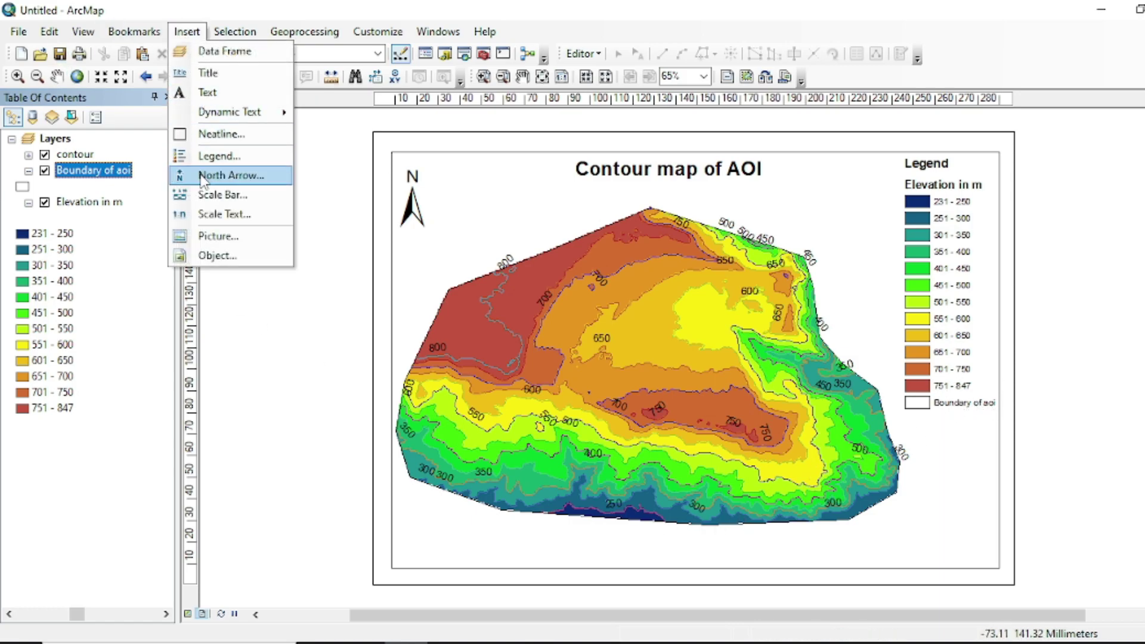
{"action": "left_click", "coordinate": [178, 240]}
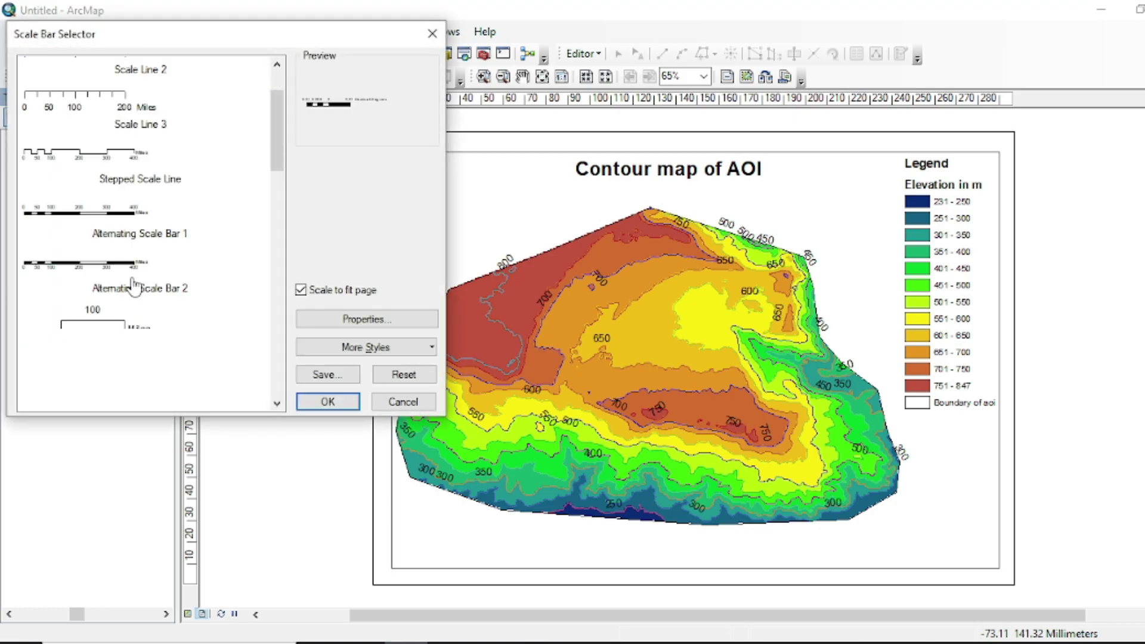
{"action": "scroll", "coordinate": [113, 245], "scroll_direction": "down", "scroll_amount": 5}
{"action": "scroll", "coordinate": [112, 245], "scroll_direction": "down", "scroll_amount": 5}
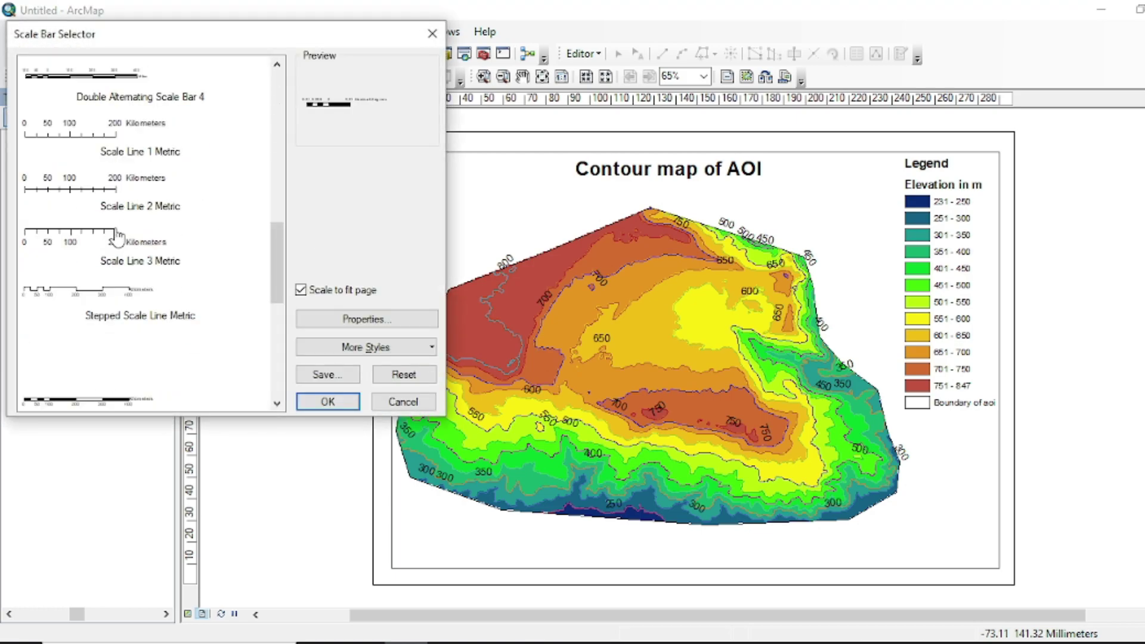
{"action": "scroll", "coordinate": [119, 286], "scroll_direction": "down", "scroll_amount": 3}
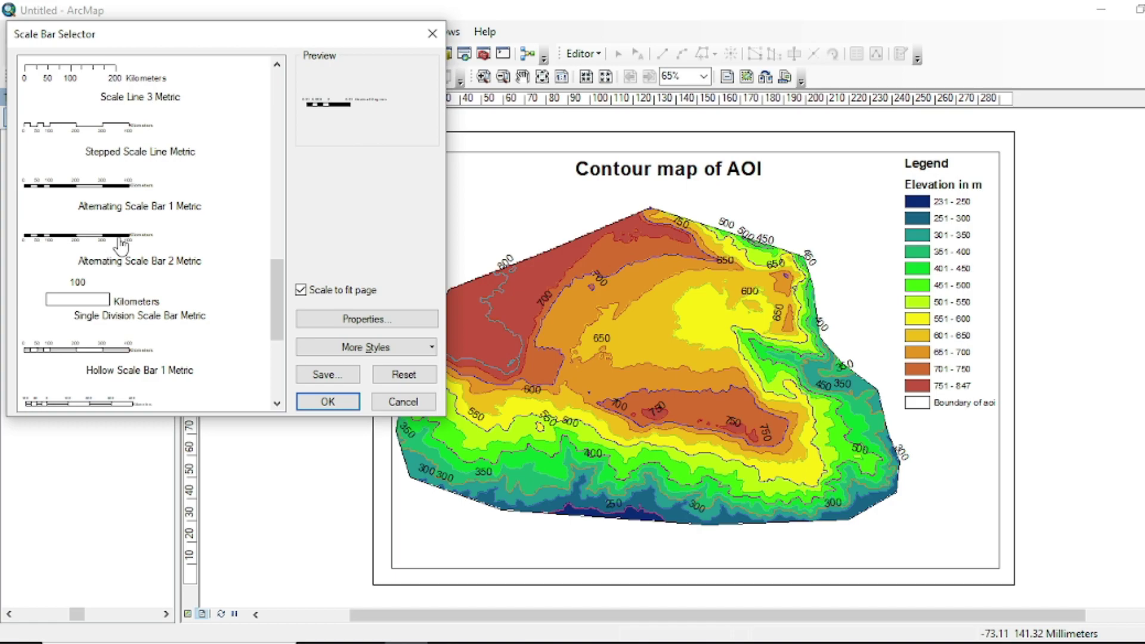
{"action": "left_click", "coordinate": [119, 244]}
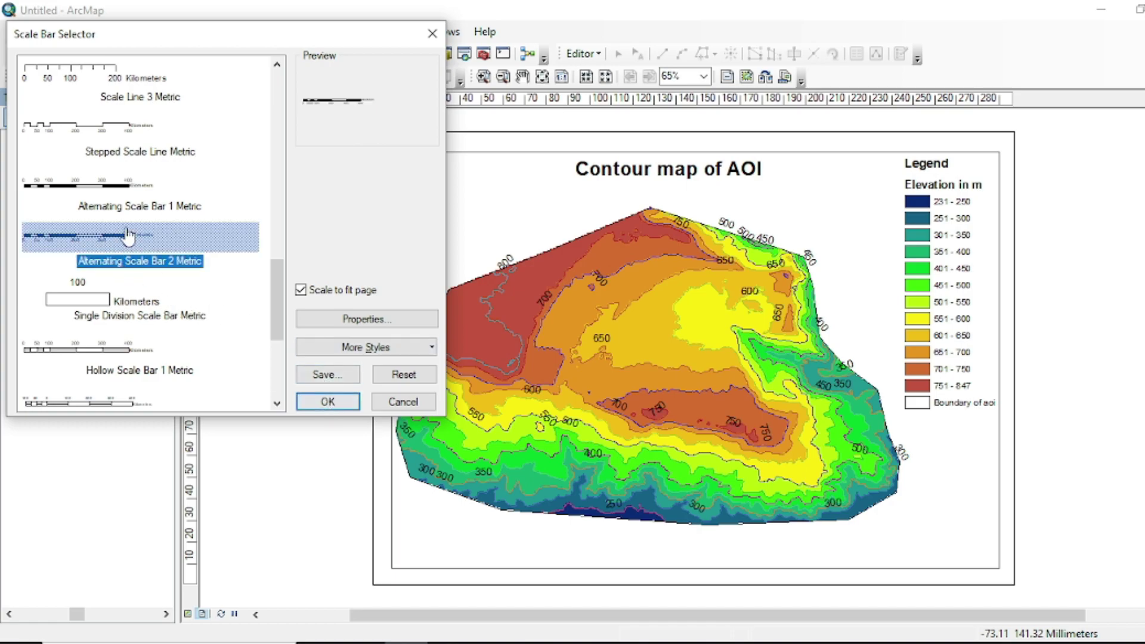
Choose Double Alternating Scale Bar 1 Metric instead and place the scale bar in the map frame's lower-left corner.
{"action": "scroll", "coordinate": [127, 237], "scroll_direction": "down", "scroll_amount": 3}
{"action": "scroll", "coordinate": [107, 222], "scroll_direction": "up", "scroll_amount": 2}
{"action": "scroll", "coordinate": [86, 279], "scroll_direction": "down", "scroll_amount": 2}
{"action": "scroll", "coordinate": [136, 324], "scroll_direction": "up", "scroll_amount": 3}
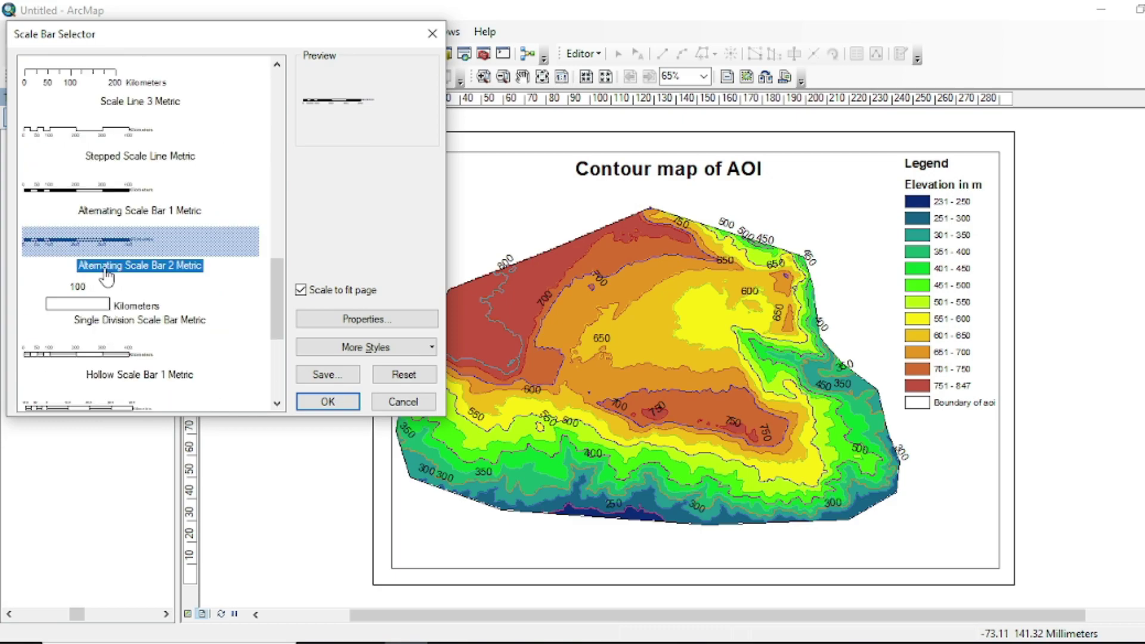
{"action": "scroll", "coordinate": [121, 349], "scroll_direction": "down", "scroll_amount": 1}
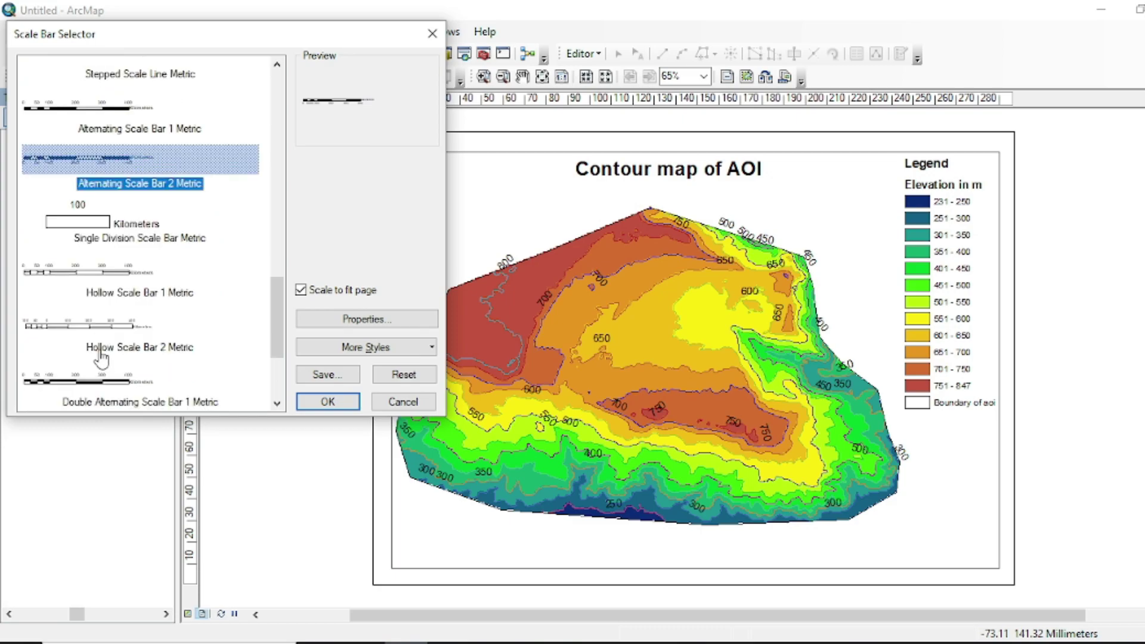
{"action": "left_click", "coordinate": [102, 381]}
{"action": "left_click", "coordinate": [327, 402]}
{"action": "left_click_drag", "start_coordinate": [704, 365], "coordinate": [513, 562]}
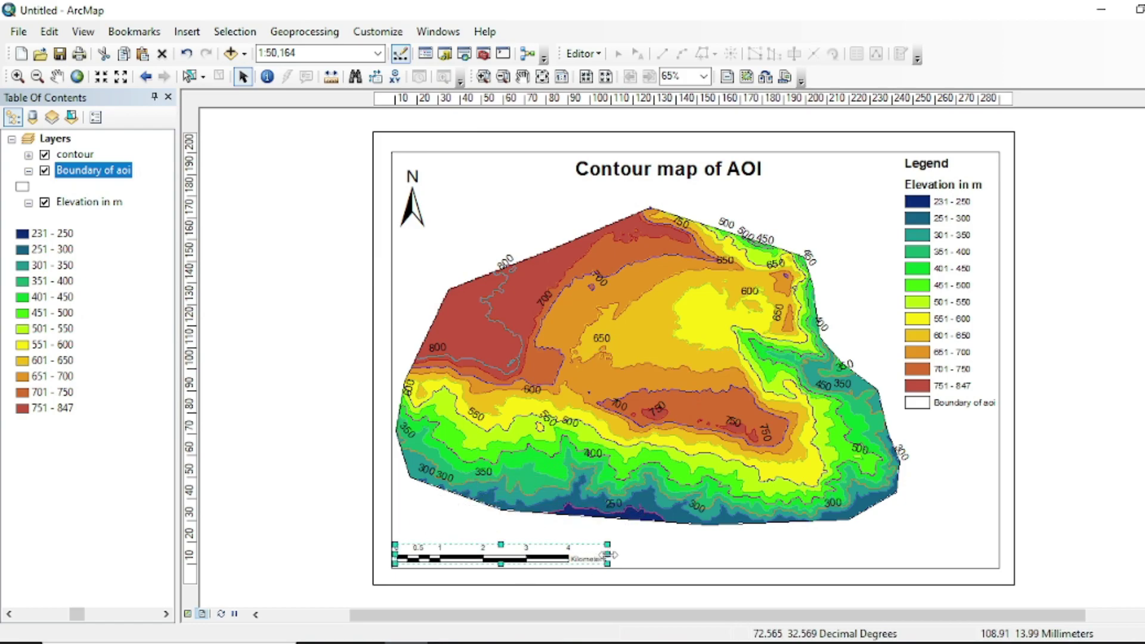
{"action": "left_click", "coordinate": [536, 540]}
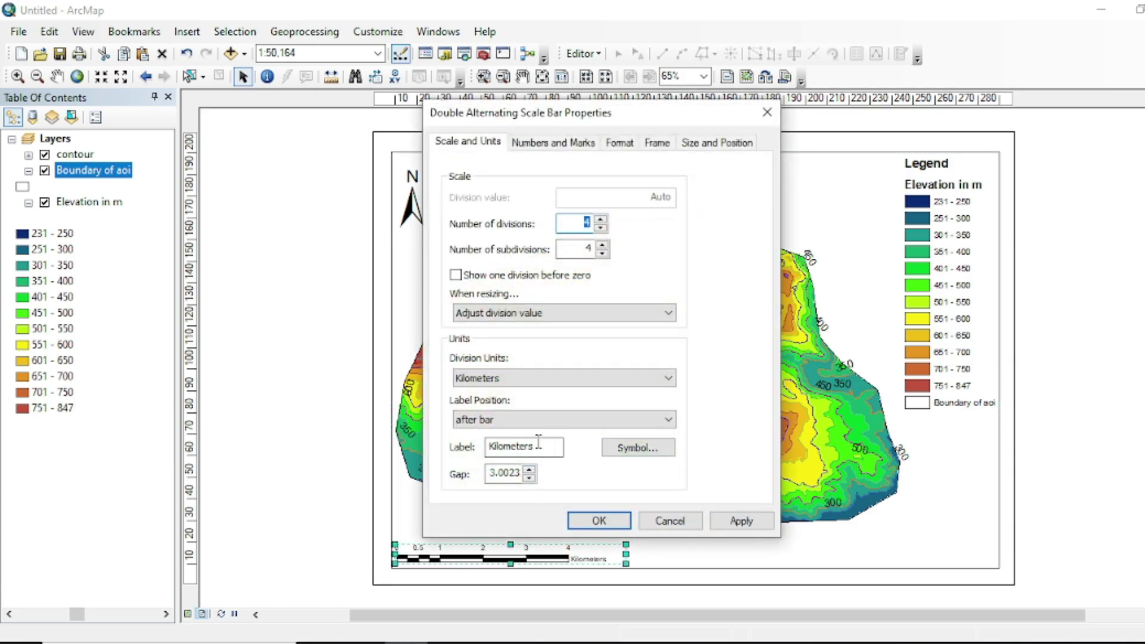
{"action": "left_click", "coordinate": [767, 113]}
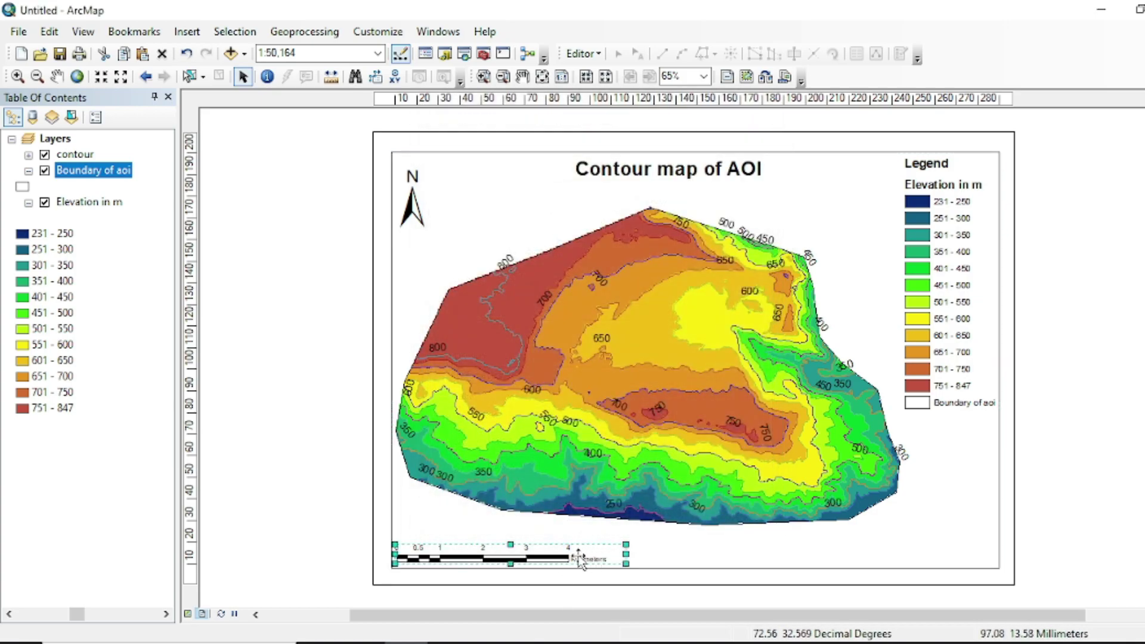
{"action": "left_click", "coordinate": [560, 556]}
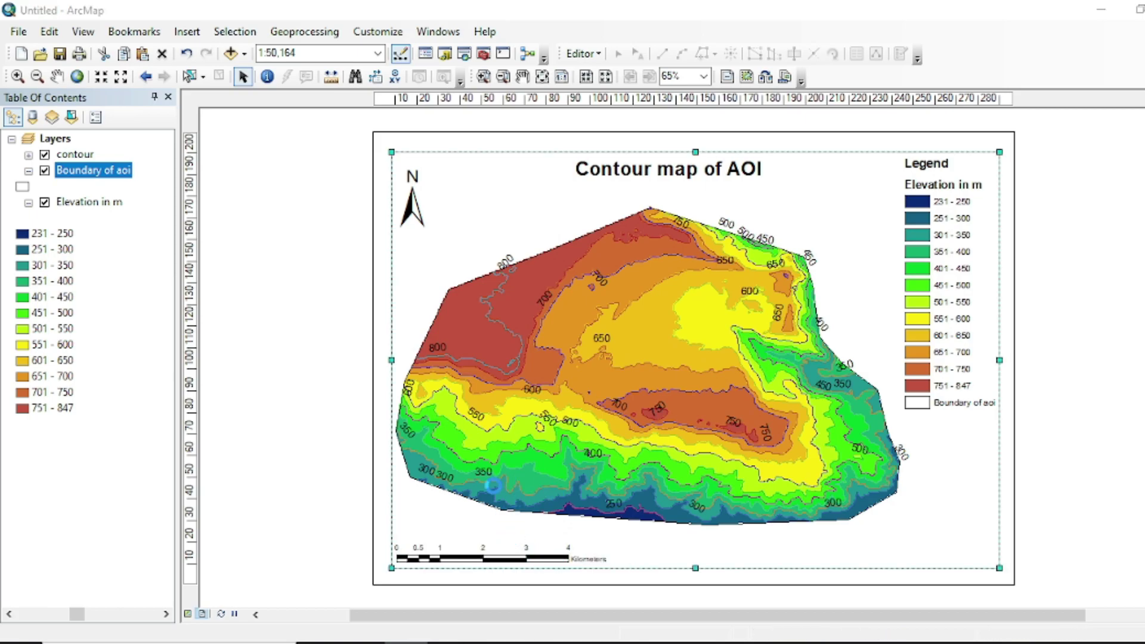
Change the scale bar's unit label to KM and make its text symbol bold.
{"action": "double_click", "coordinate": [510, 554]}
{"action": "double_click", "coordinate": [543, 450]}
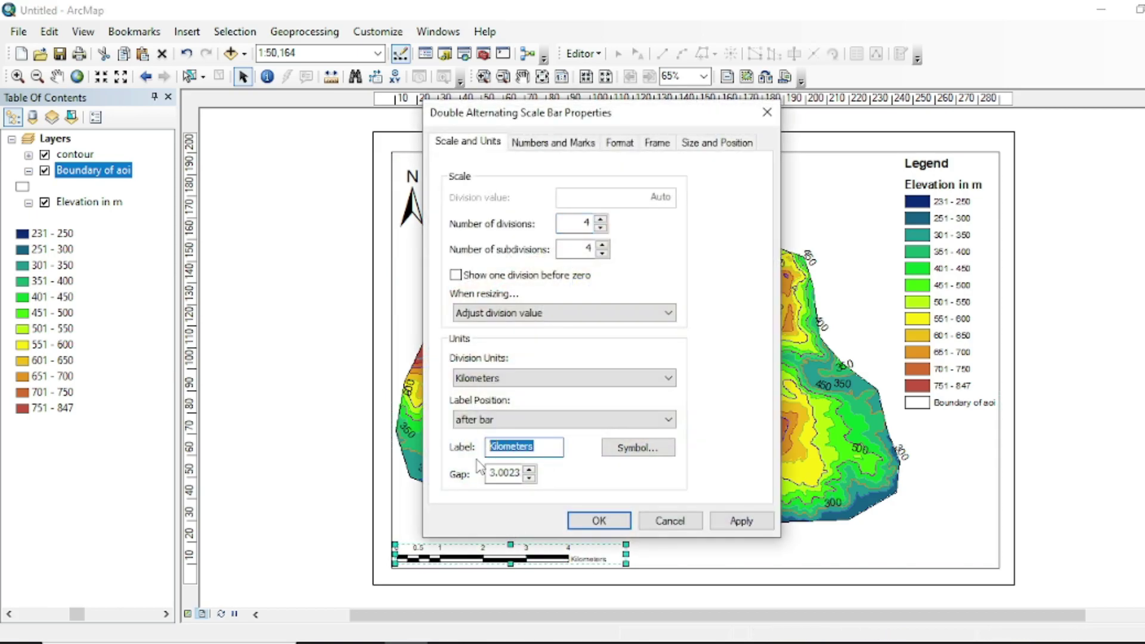
{"action": "type", "text": "KM"}
{"action": "left_click", "coordinate": [636, 448]}
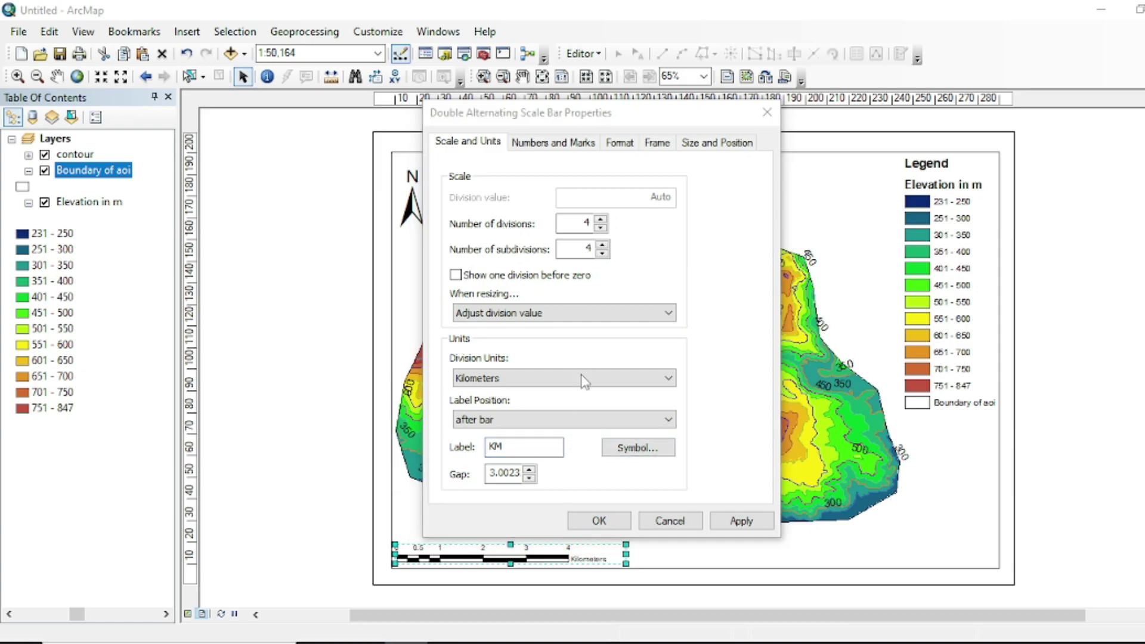
{"action": "left_click", "coordinate": [661, 326]}
{"action": "left_click", "coordinate": [636, 492]}
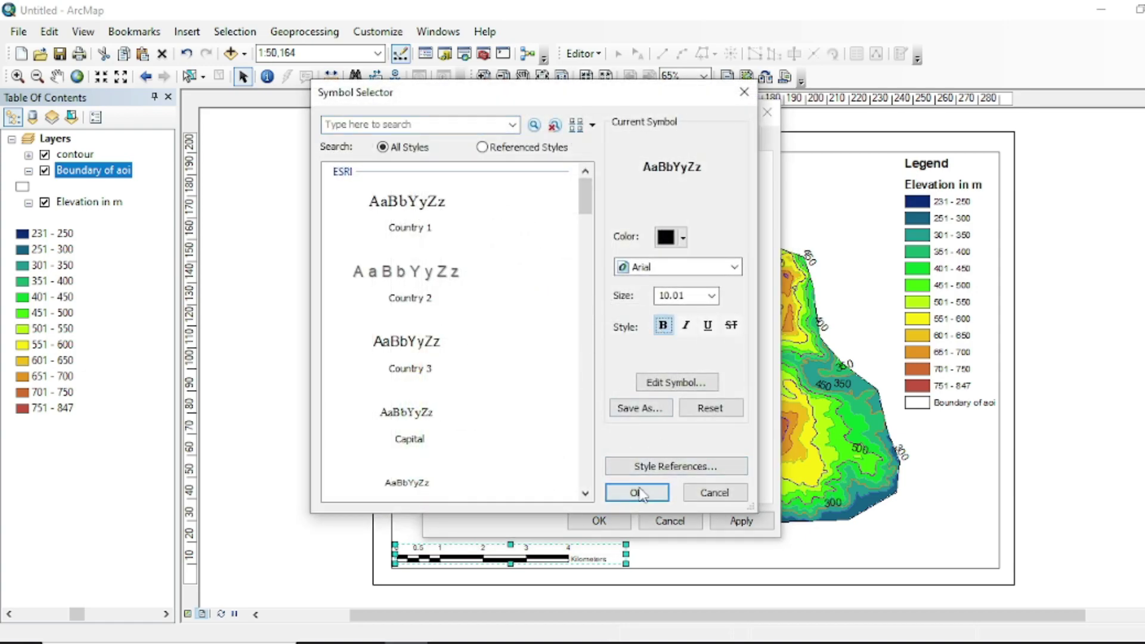
Review the scale bar's number, mark and format settings, apply the changes and deselect the scale bar.
{"action": "left_click", "coordinate": [554, 144]}
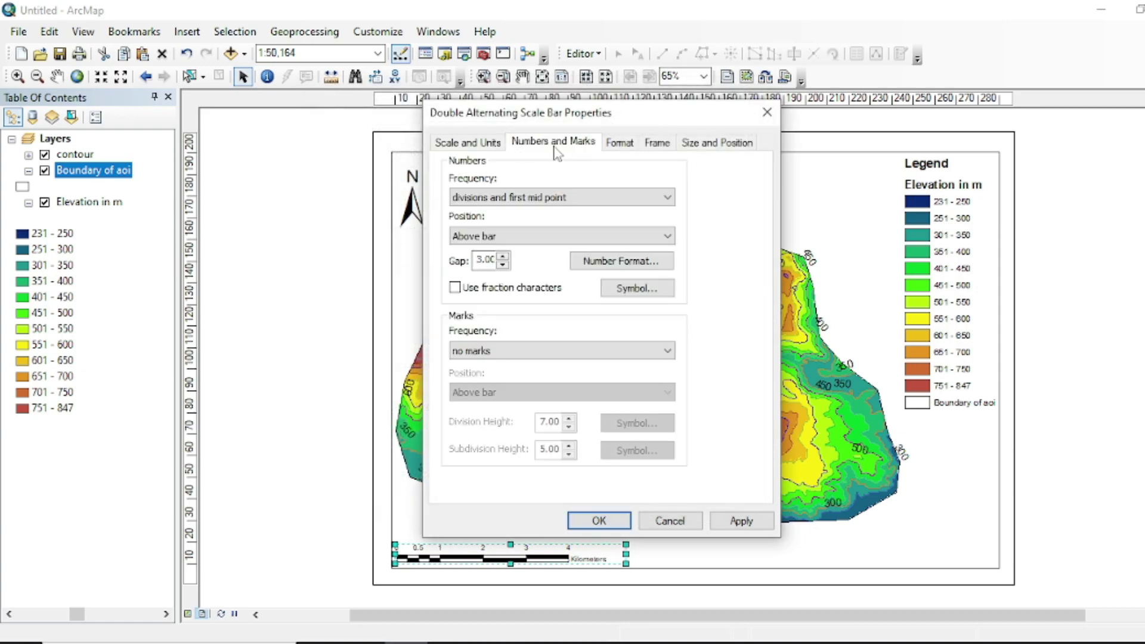
{"action": "left_click", "coordinate": [621, 143]}
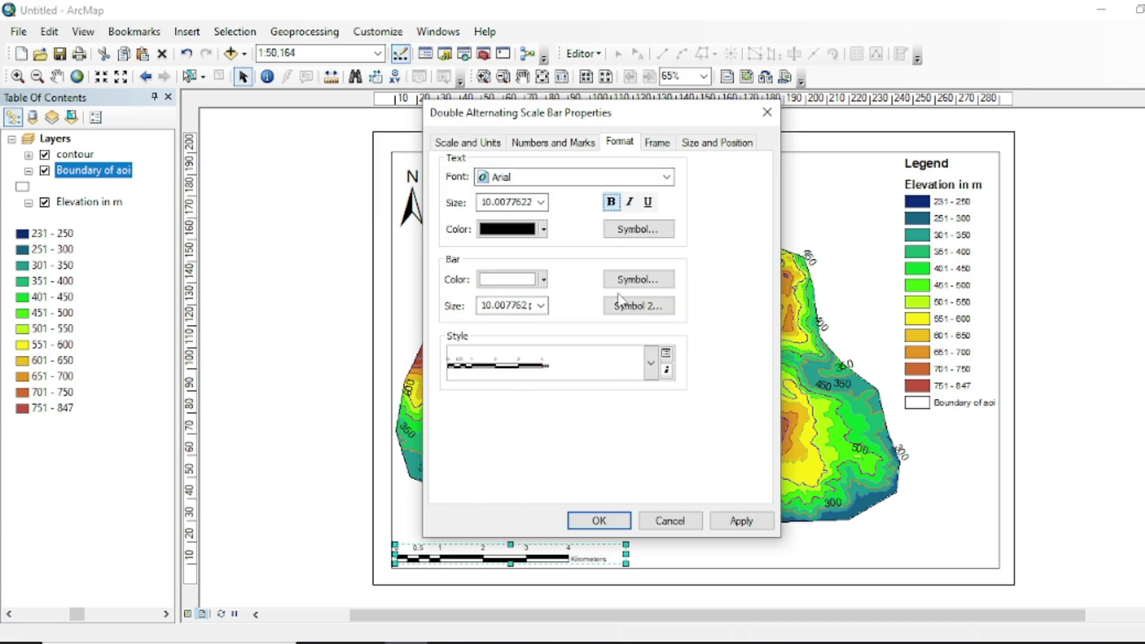
{"action": "left_click", "coordinate": [561, 143]}
{"action": "left_click", "coordinate": [478, 142]}
{"action": "left_click", "coordinate": [603, 516]}
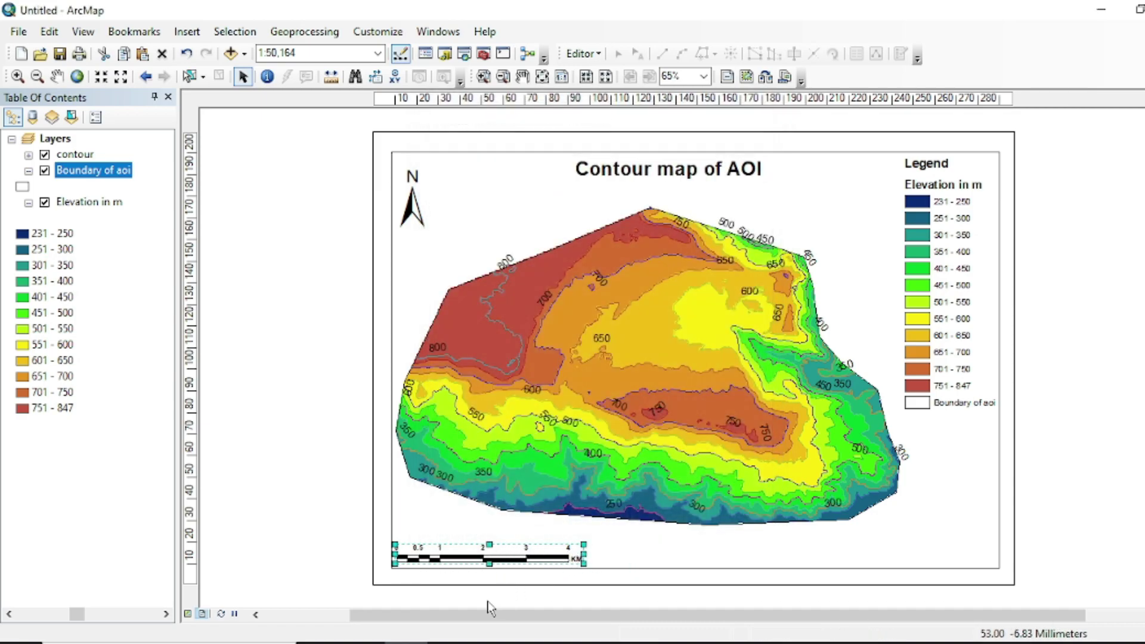
{"action": "key", "text": "Escape"}
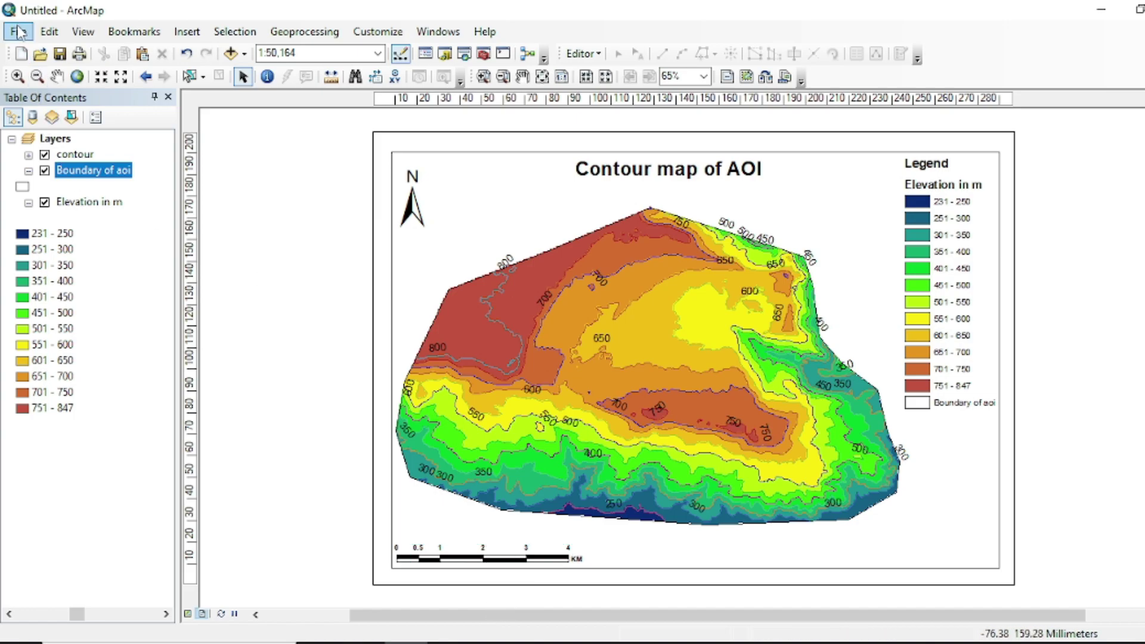
Add the Imagery basemap to the map.
{"action": "left_click", "coordinate": [19, 32]}
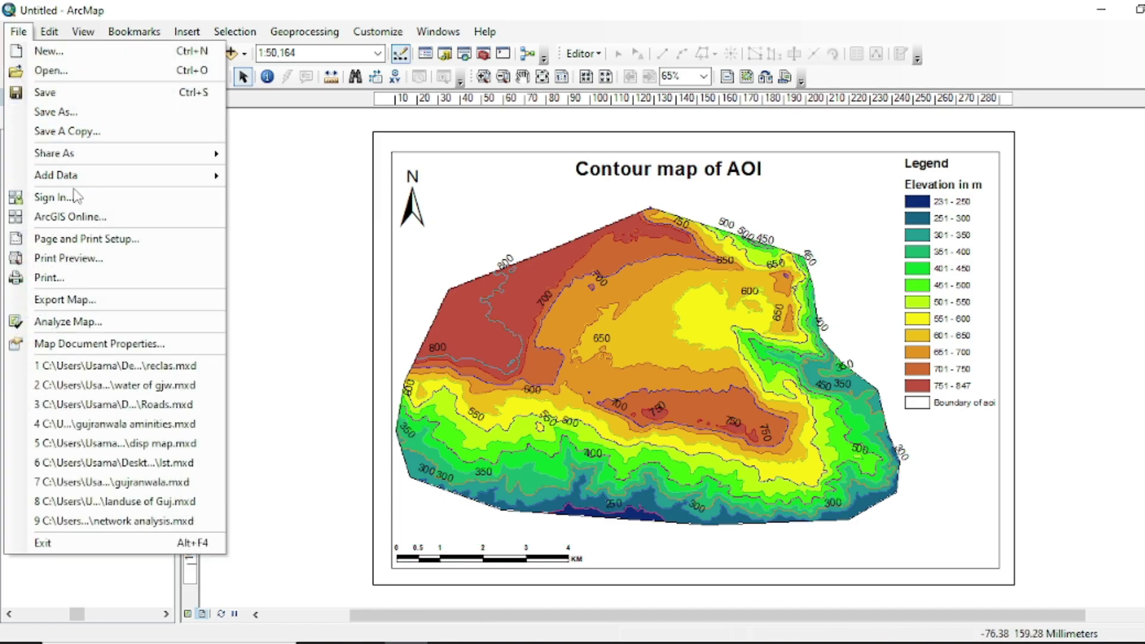
{"action": "mouse_move", "coordinate": [105, 179]}
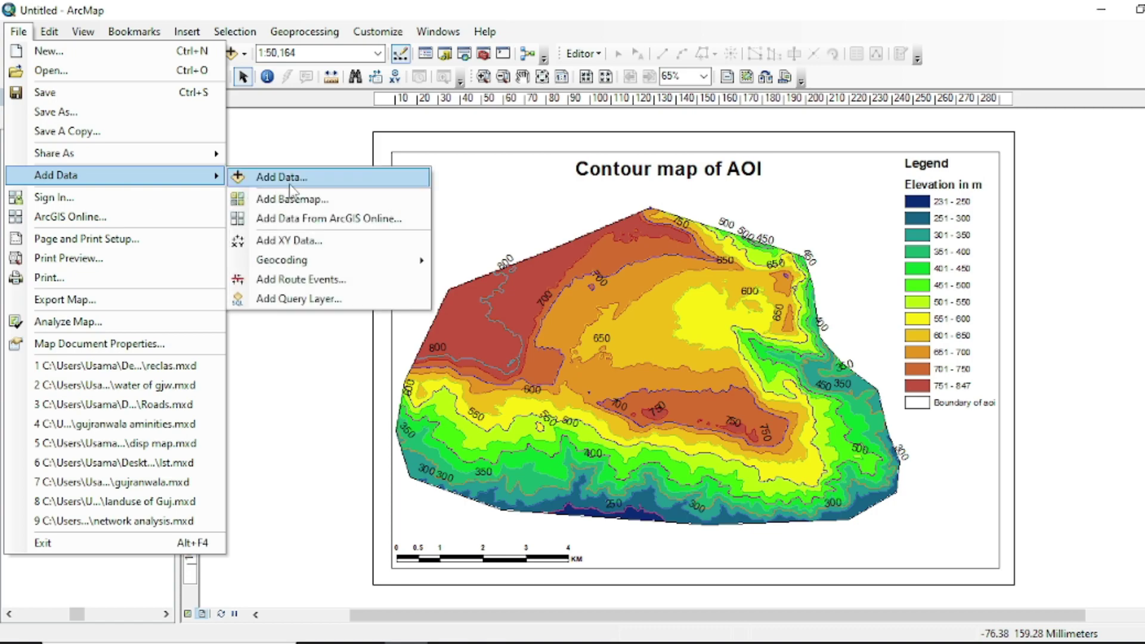
{"action": "left_click", "coordinate": [310, 197]}
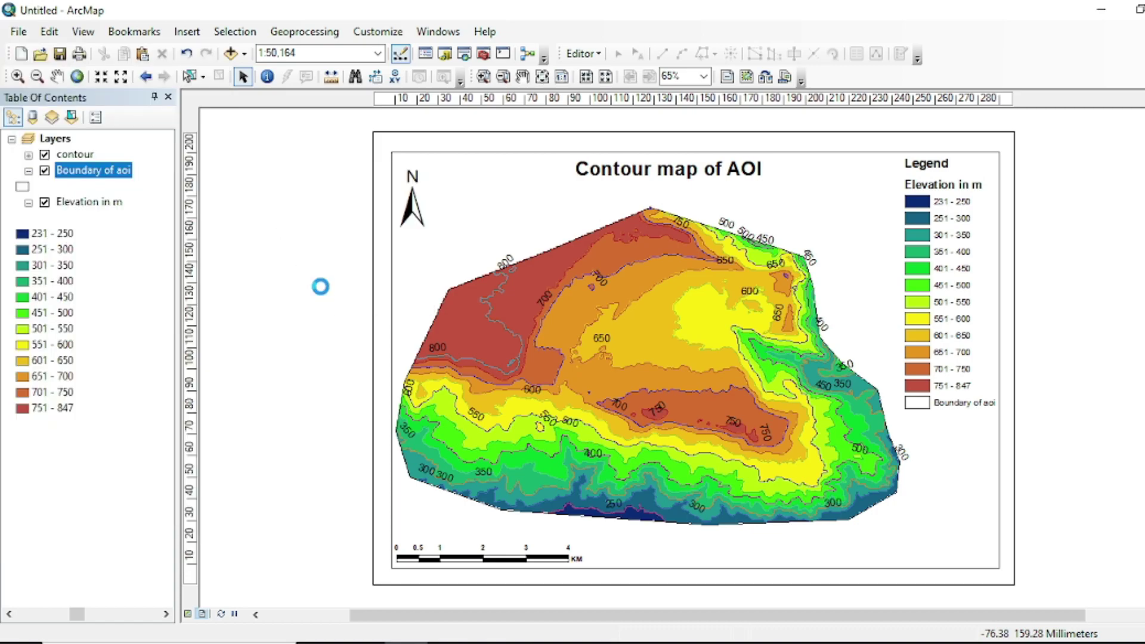
{"action": "left_click", "coordinate": [434, 185]}
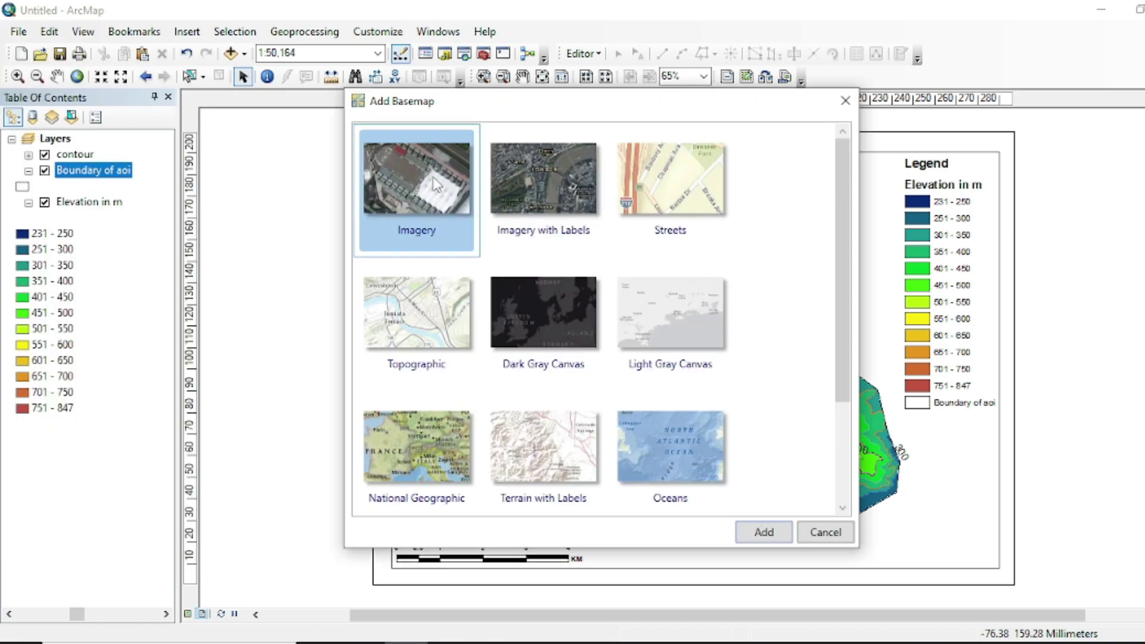
{"action": "left_click", "coordinate": [766, 532]}
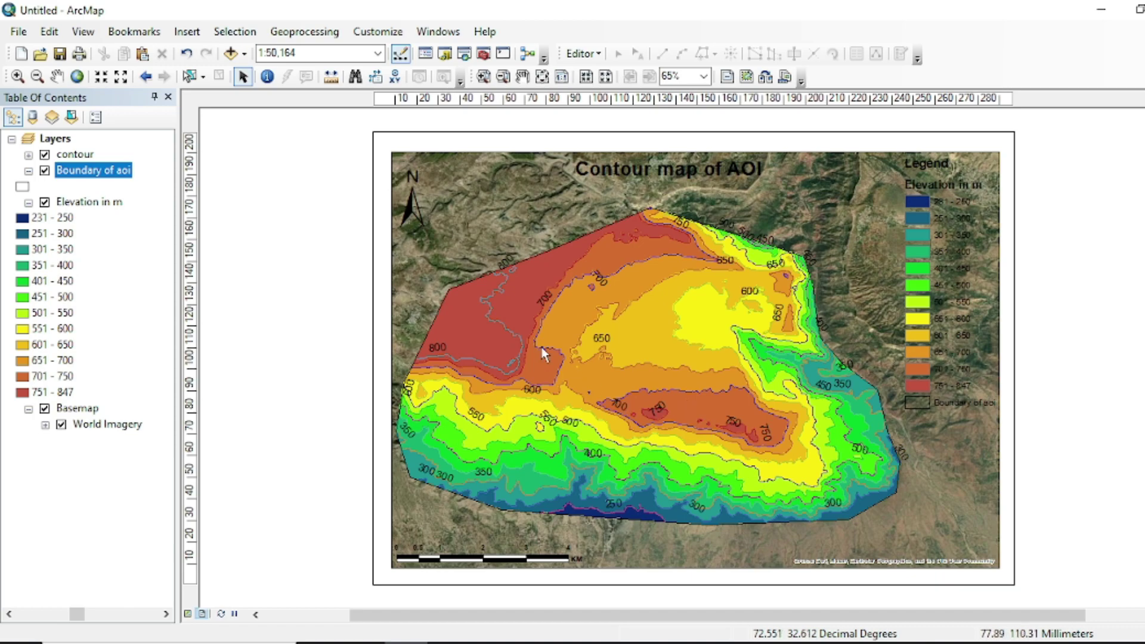
Set the Basemap group layer's transparency to 60%.
{"action": "left_click", "coordinate": [73, 408]}
{"action": "right_click", "coordinate": [72, 408]}
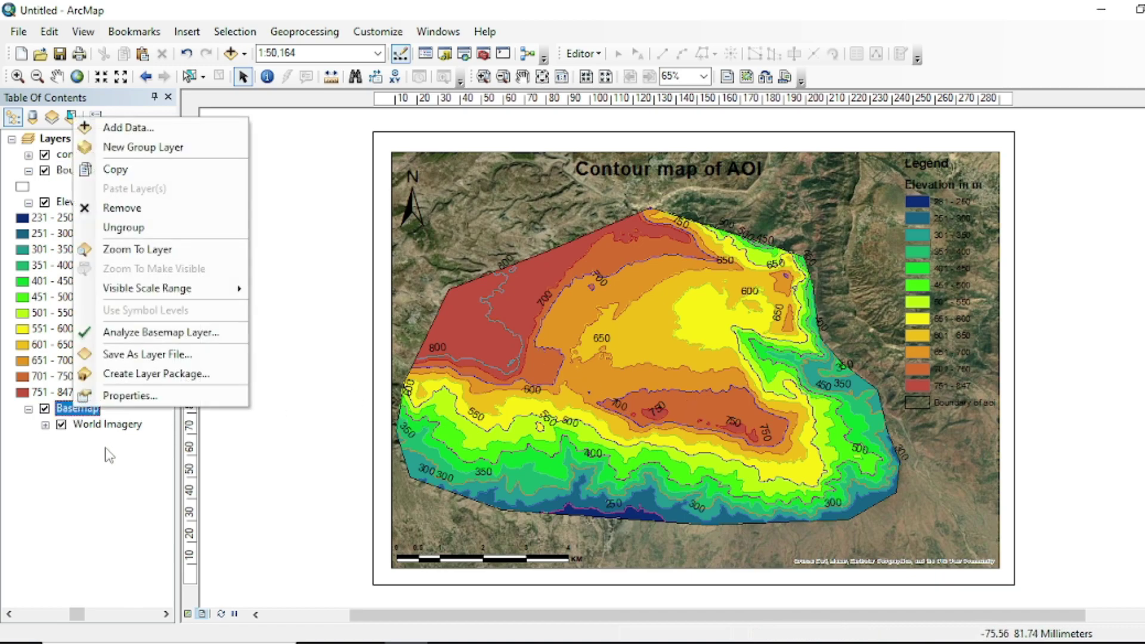
{"action": "left_click", "coordinate": [122, 394]}
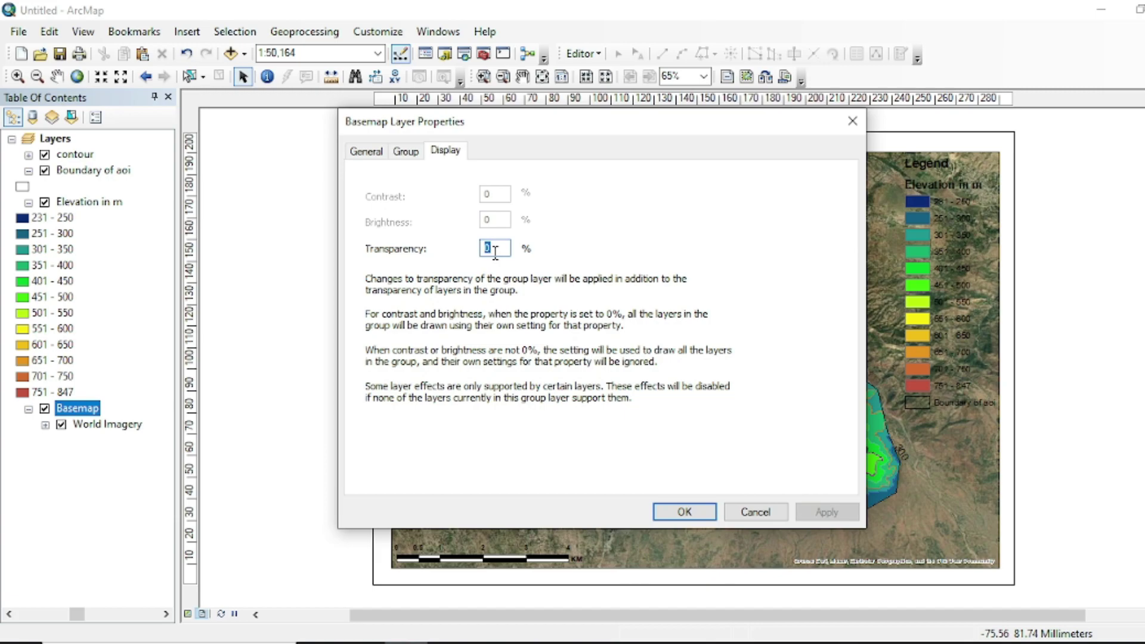
{"action": "key", "text": "BackSpace"}
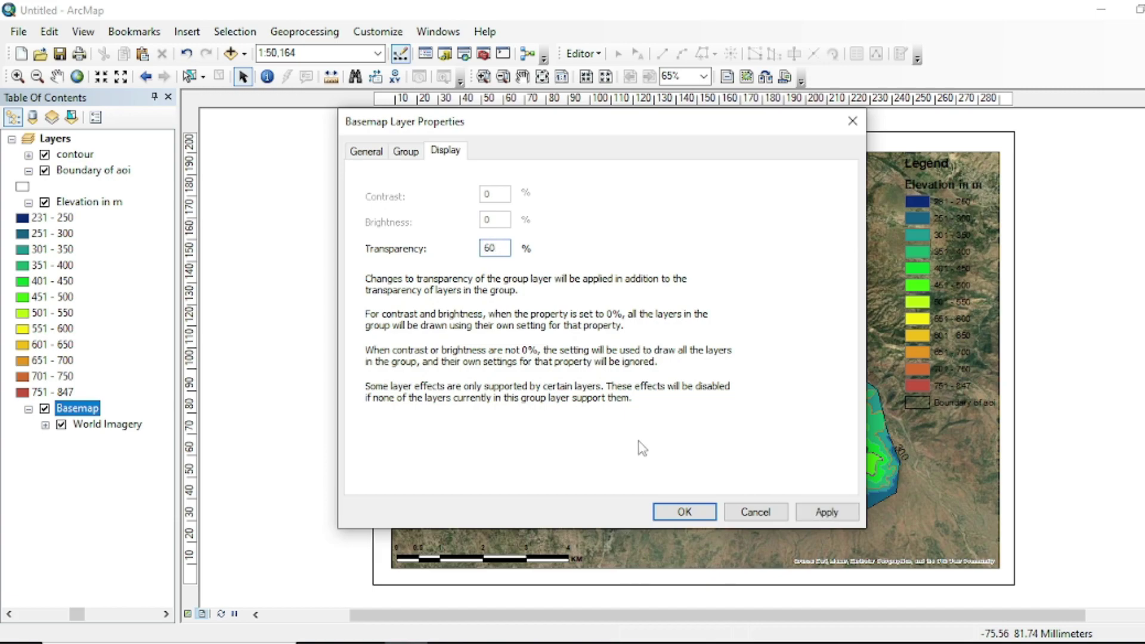
{"action": "left_click", "coordinate": [684, 512]}
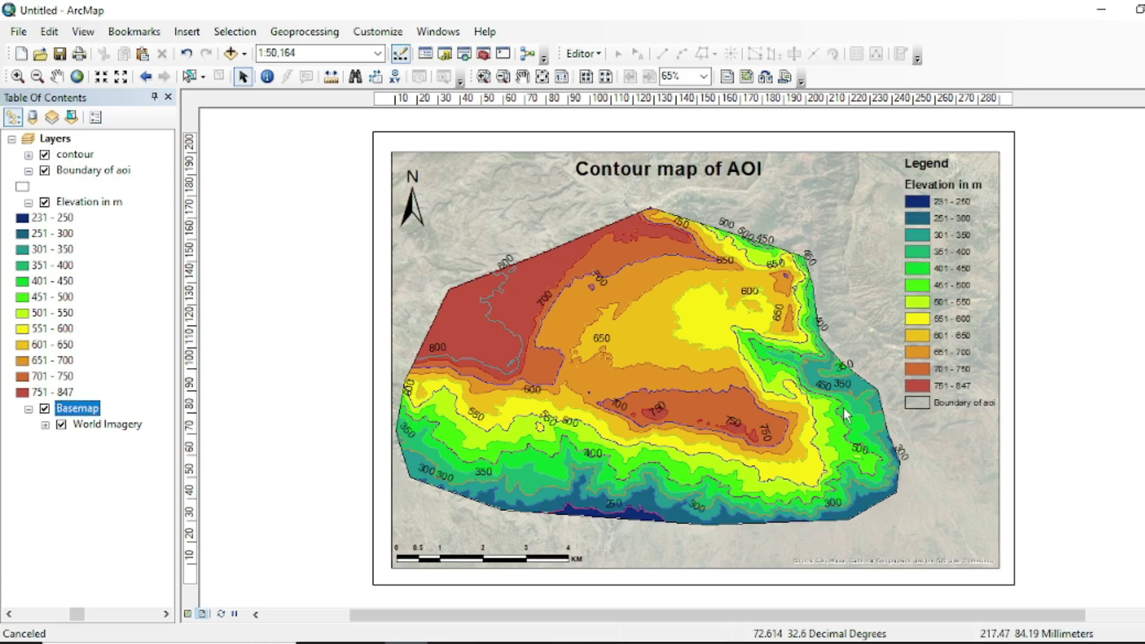
Add a Measured Grid to the data frame, stored as a fixed grid that updates with changes to the data frame.
{"action": "right_click", "coordinate": [966, 490]}
{"action": "left_click", "coordinate": [1041, 477]}
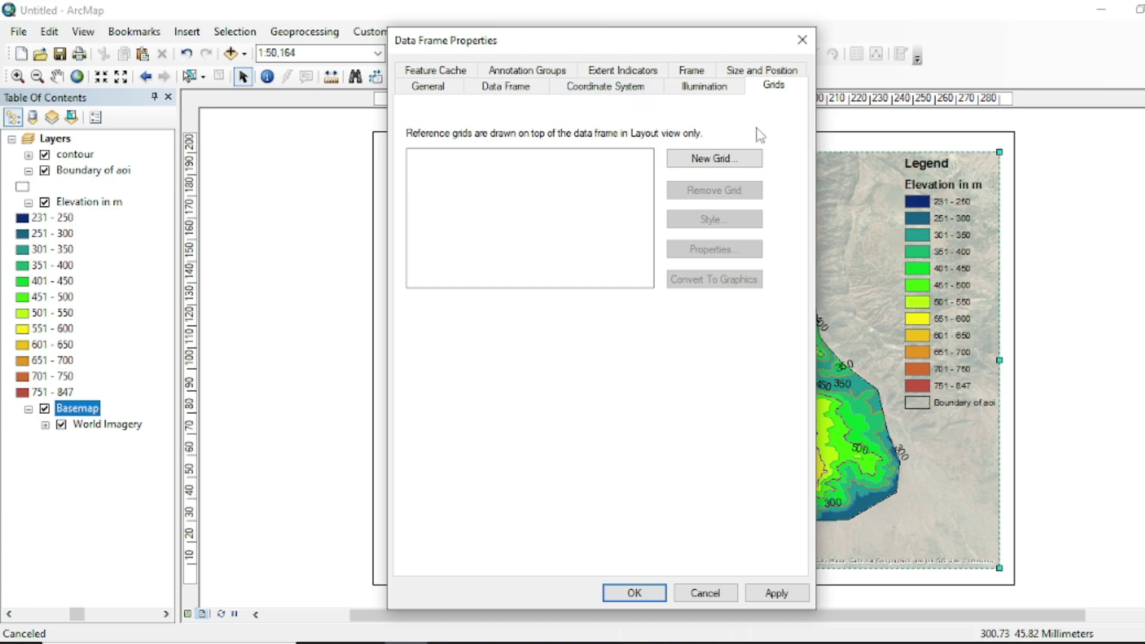
{"action": "left_click", "coordinate": [707, 162]}
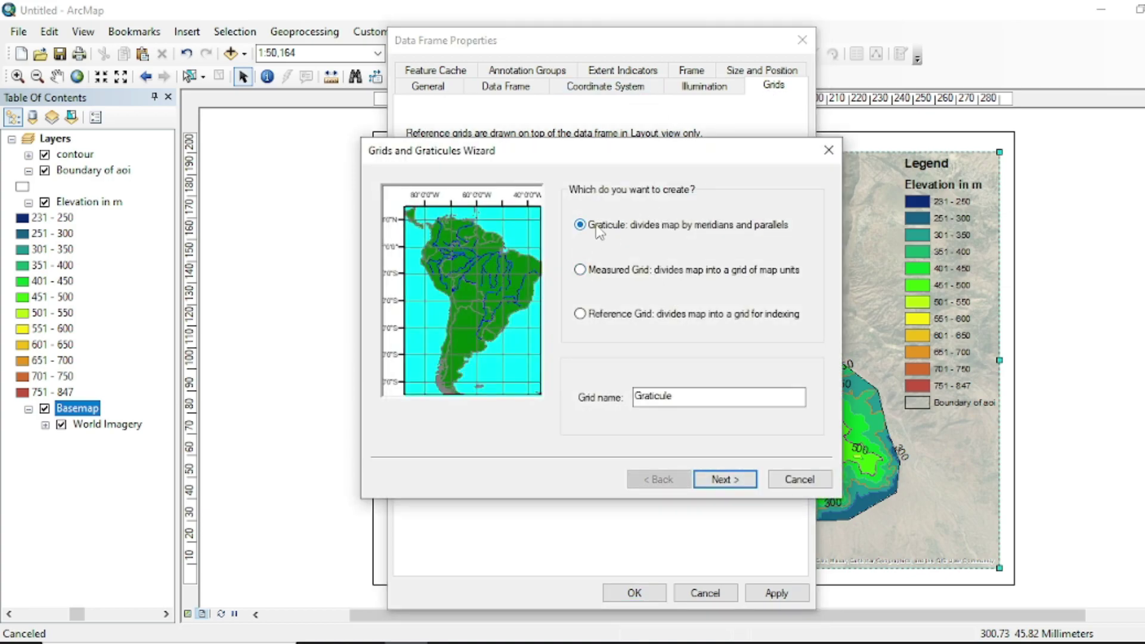
{"action": "left_click", "coordinate": [579, 271]}
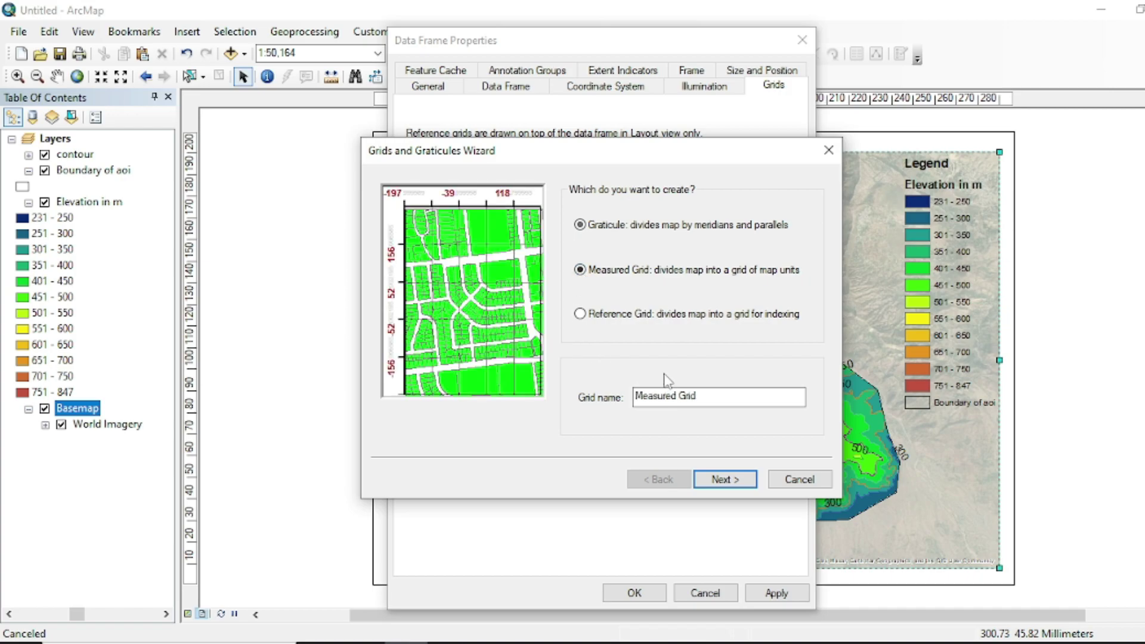
{"action": "left_click", "coordinate": [725, 479]}
{"action": "left_click", "coordinate": [579, 262]}
{"action": "left_click", "coordinate": [724, 479]}
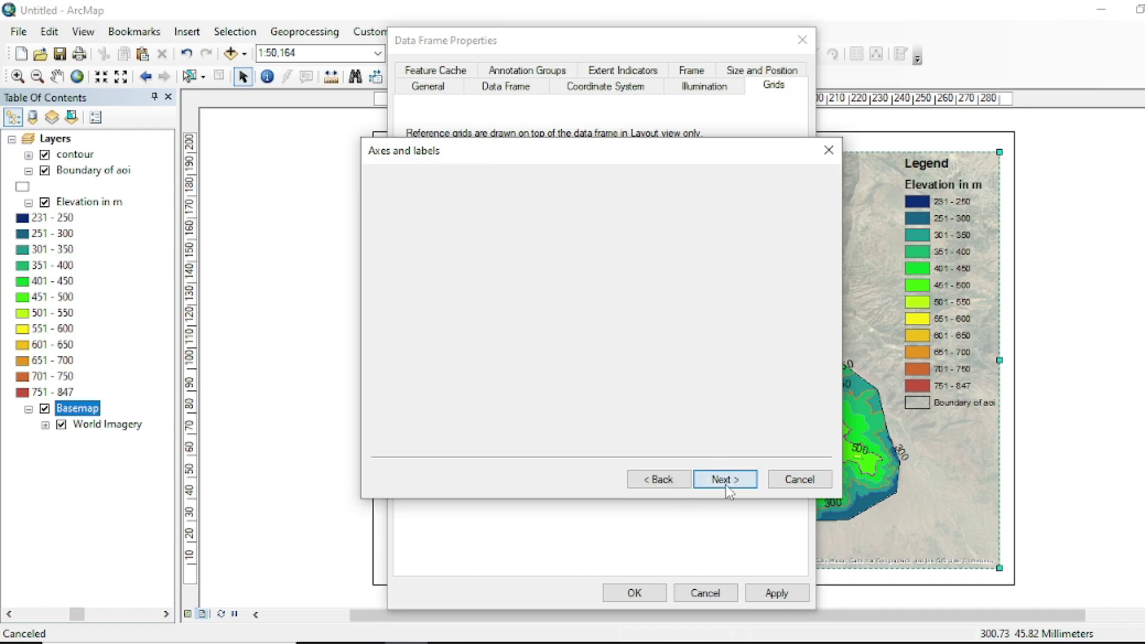
{"action": "left_click", "coordinate": [724, 479]}
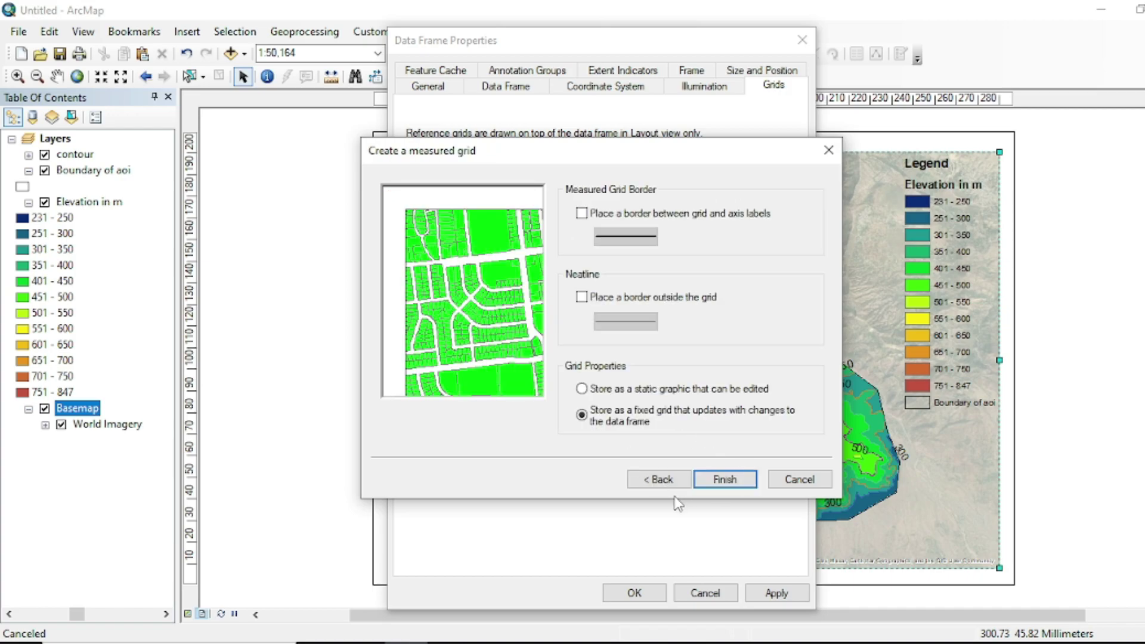
{"action": "left_click", "coordinate": [729, 478]}
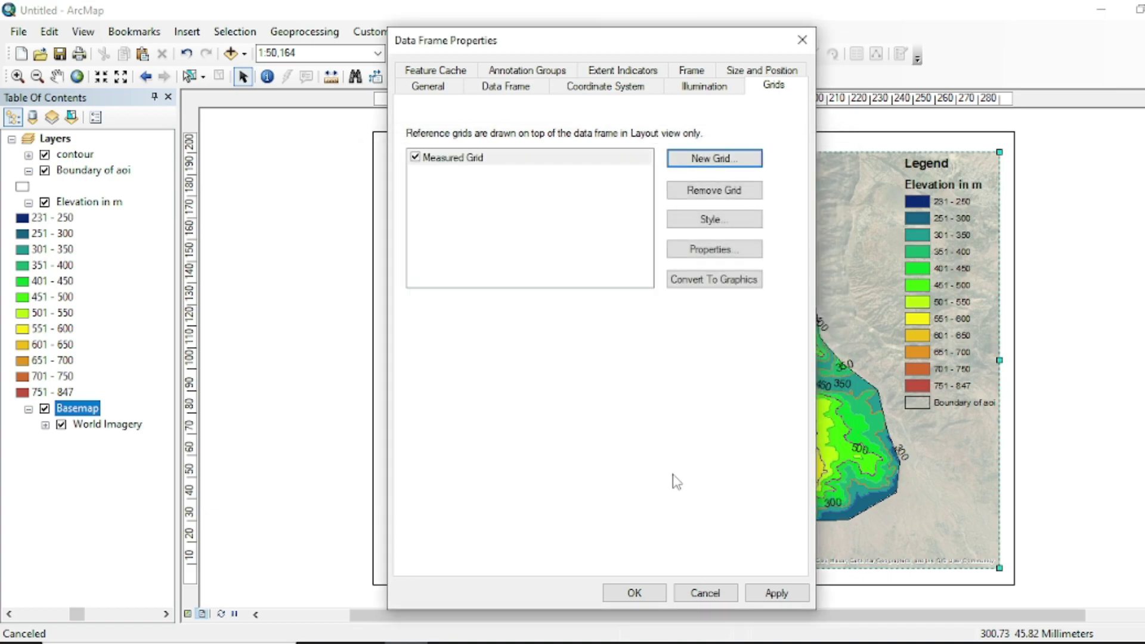
{"action": "left_click", "coordinate": [660, 593]}
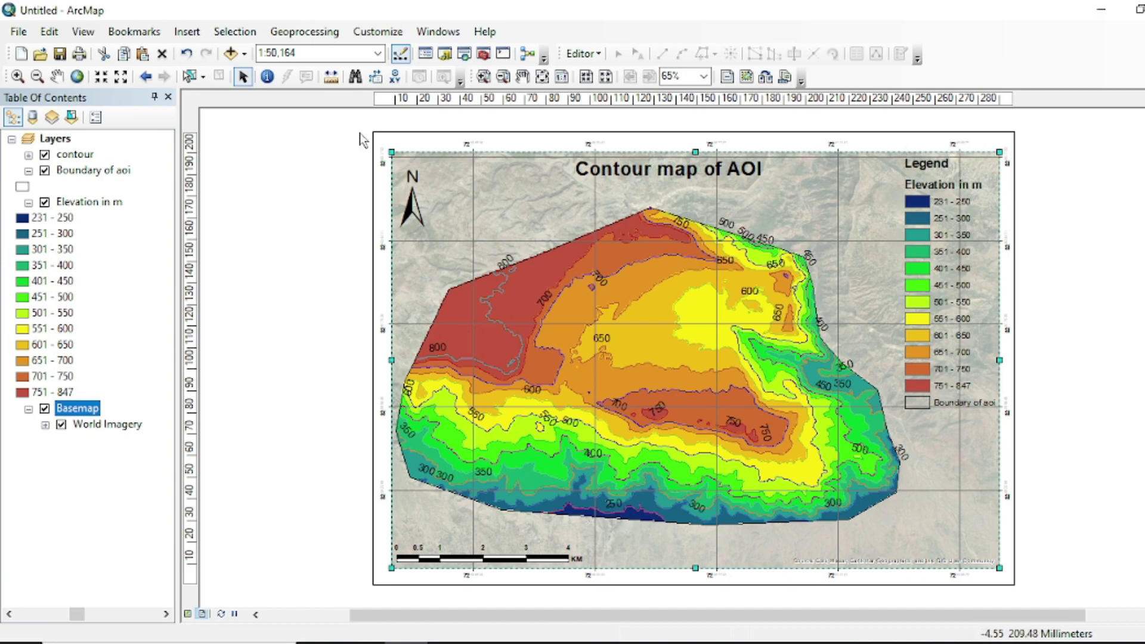
Set the measured grid to show no lines or ticks, leaving only its coordinate labels around the map frame.
{"action": "right_click", "coordinate": [903, 456]}
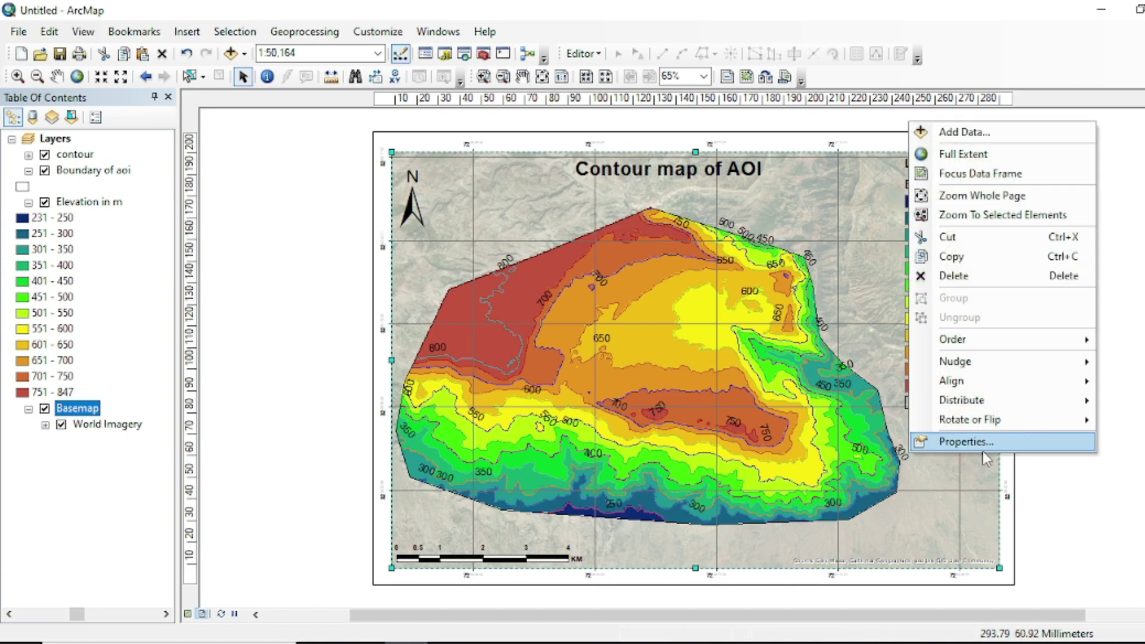
{"action": "left_click", "coordinate": [989, 447]}
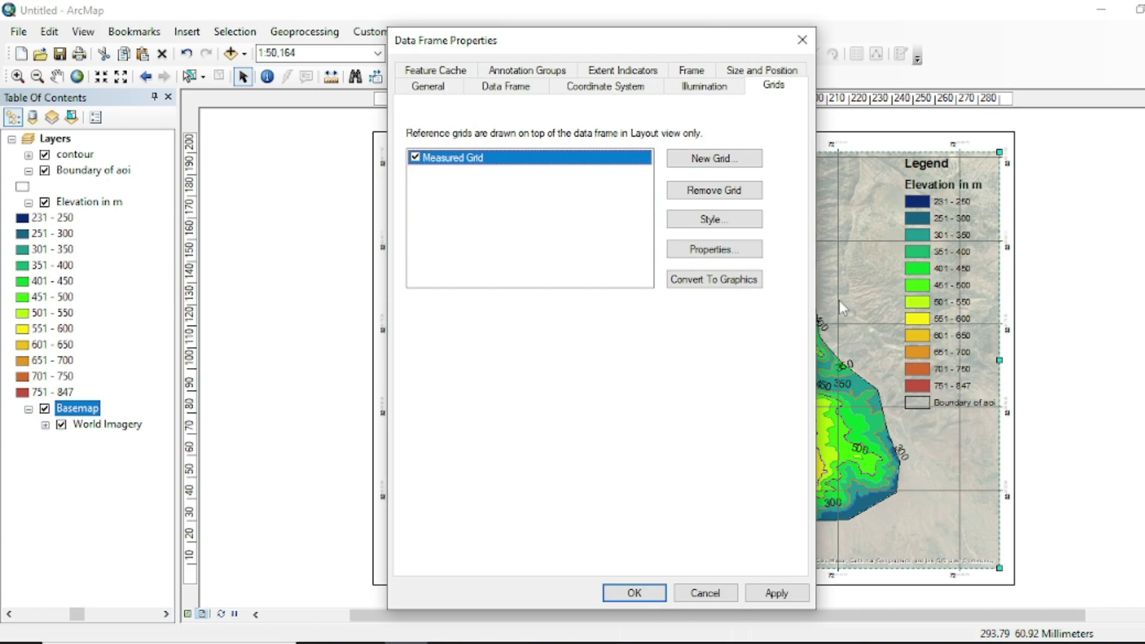
{"action": "left_click", "coordinate": [697, 250]}
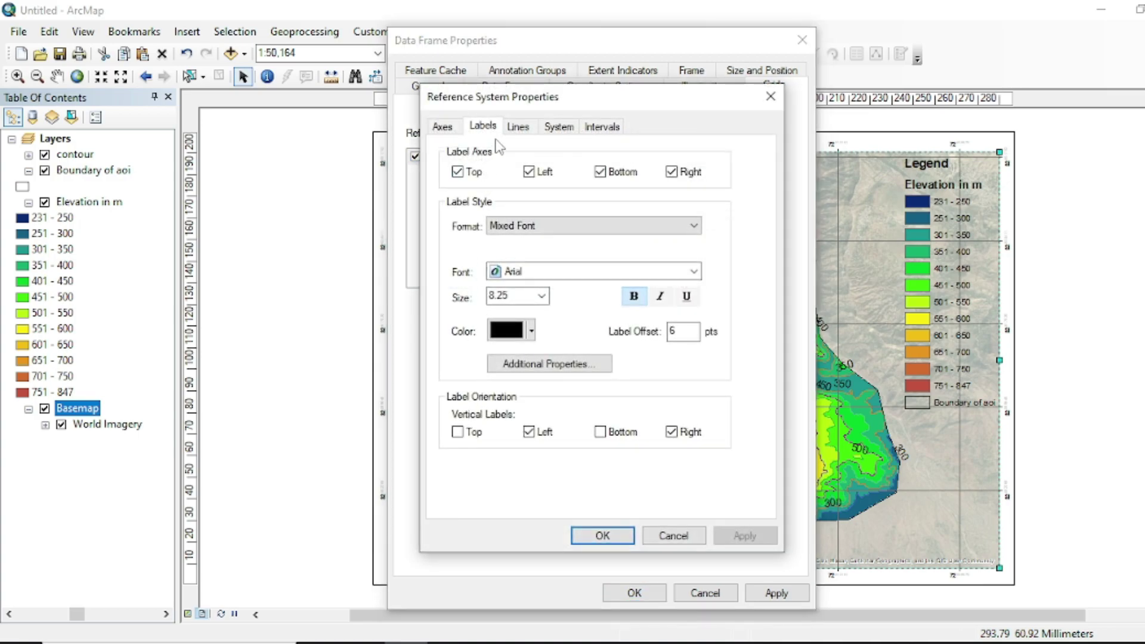
{"action": "left_click", "coordinate": [443, 126]}
{"action": "left_click", "coordinate": [482, 126]}
{"action": "left_click", "coordinate": [517, 127]}
{"action": "left_click", "coordinate": [485, 214]}
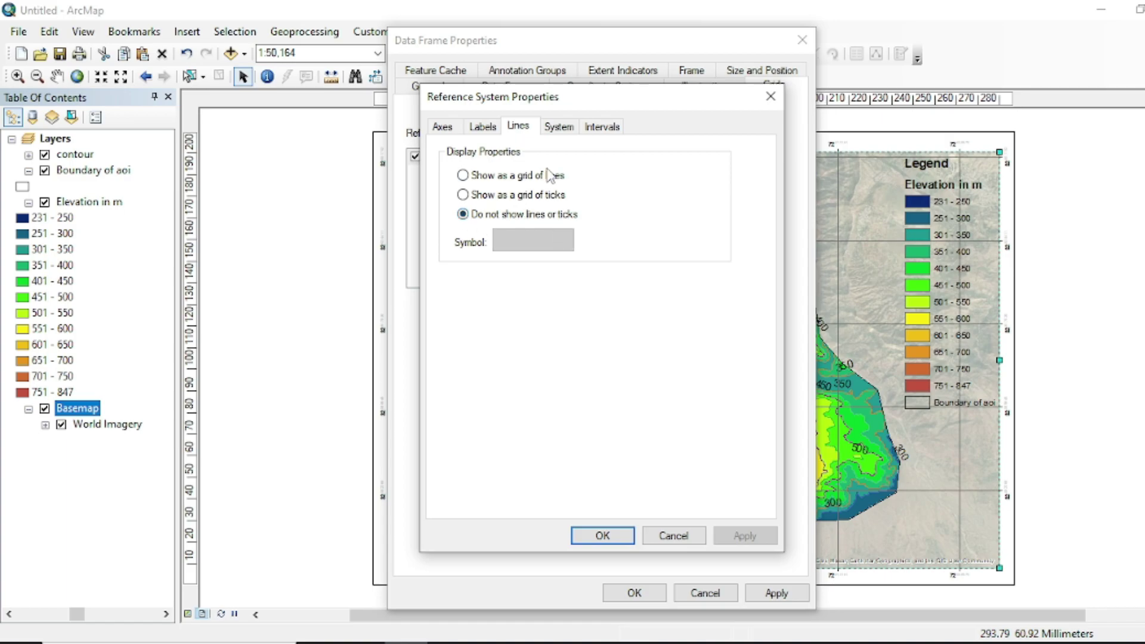
{"action": "left_click", "coordinate": [602, 536]}
{"action": "left_click", "coordinate": [634, 593]}
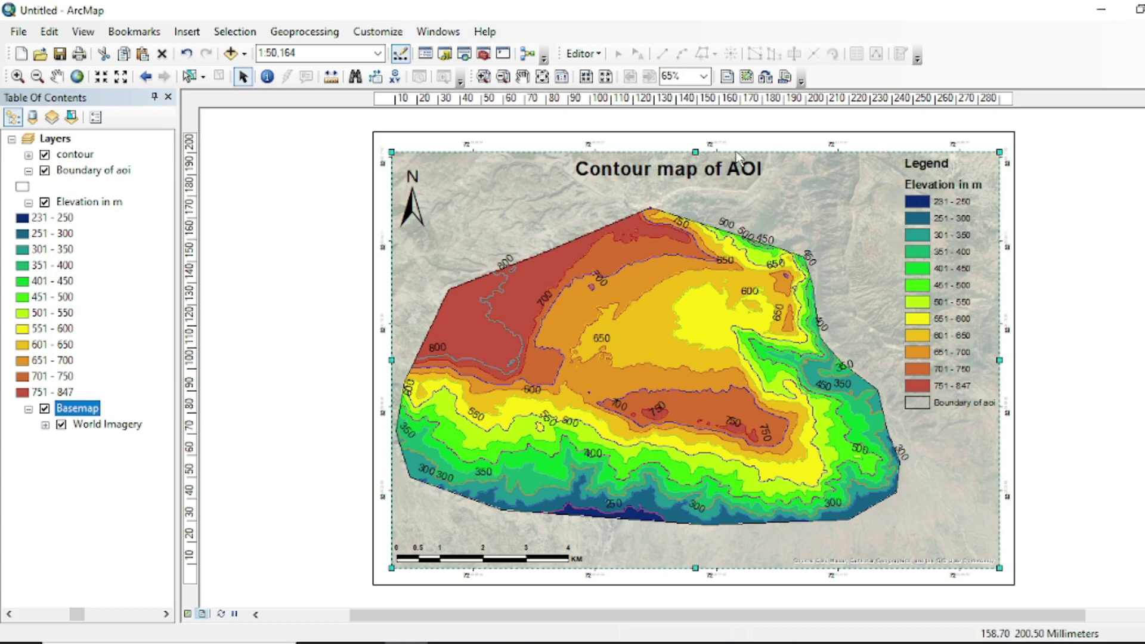
Set the measured grid's label font size to 14 and apply it to the data frame.
{"action": "right_click", "coordinate": [870, 209]}
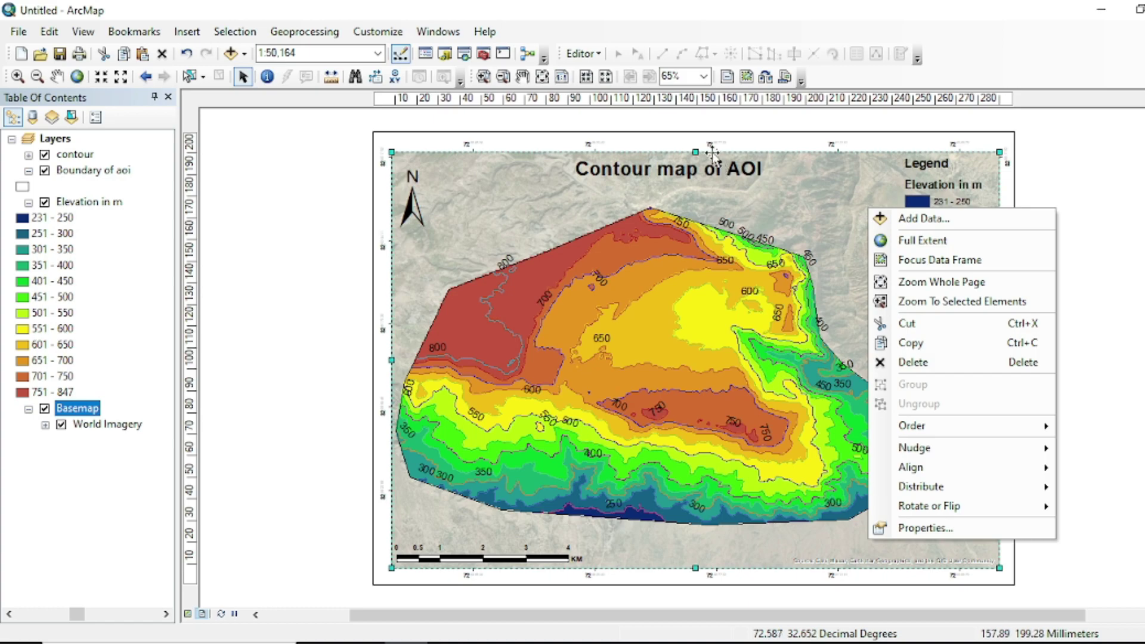
{"action": "left_click", "coordinate": [925, 528]}
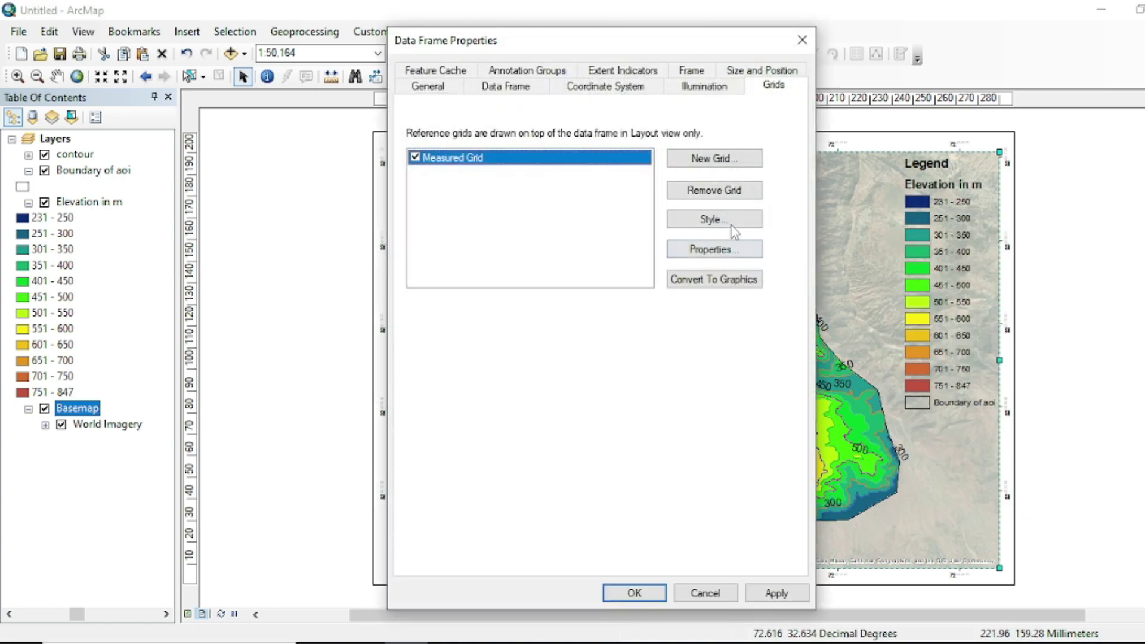
{"action": "left_click", "coordinate": [716, 253]}
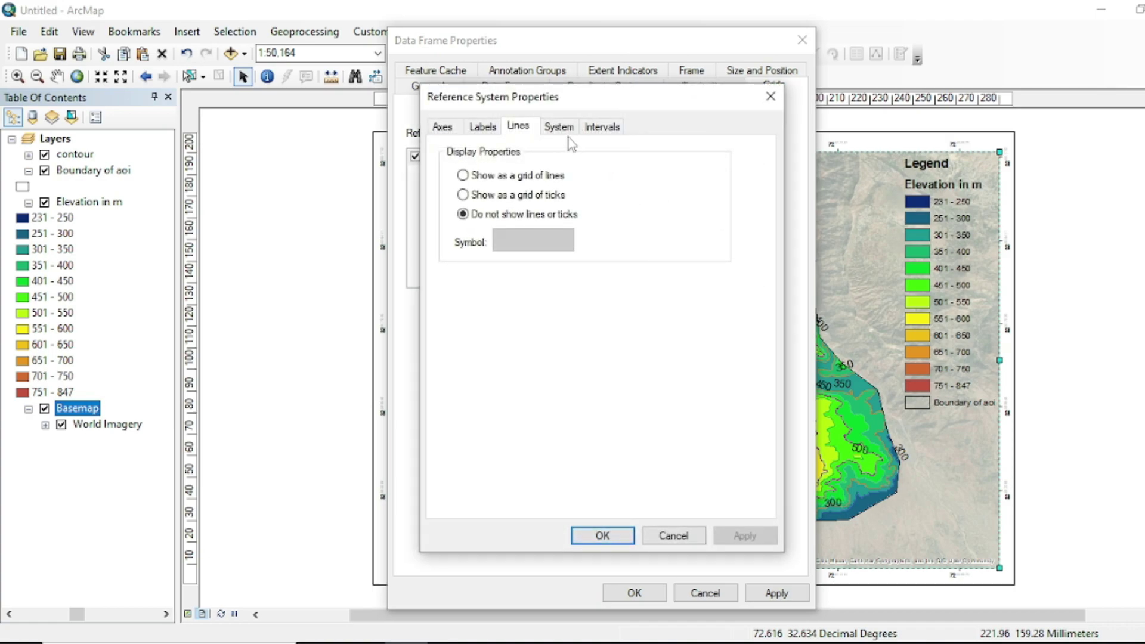
{"action": "left_click", "coordinate": [564, 129]}
{"action": "left_click", "coordinate": [596, 132]}
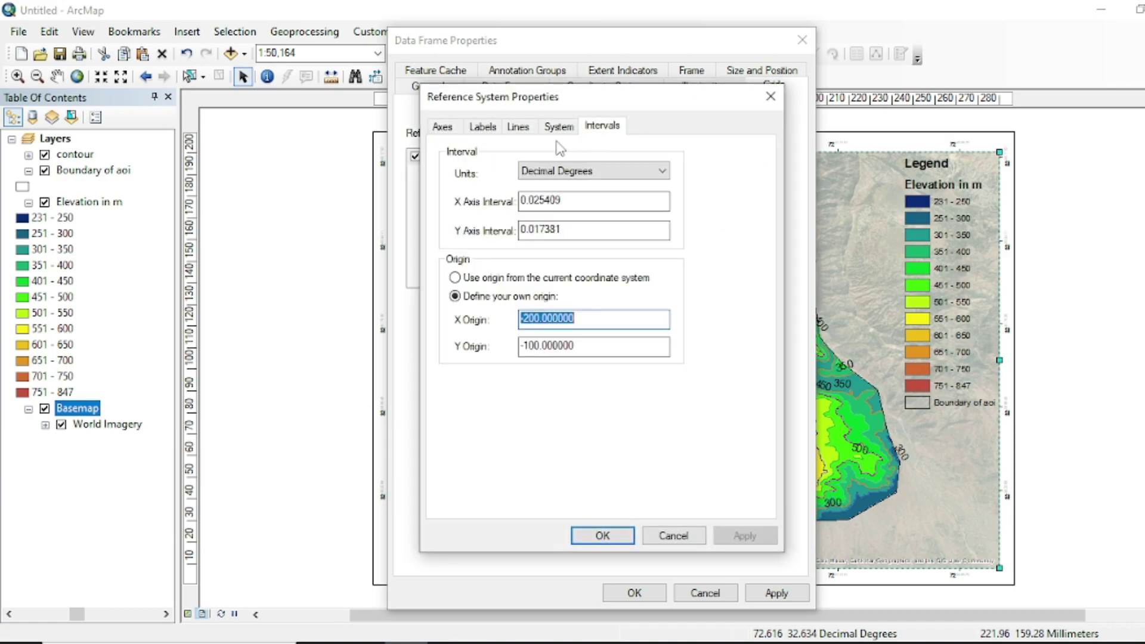
{"action": "left_click", "coordinate": [502, 127]}
{"action": "left_click", "coordinate": [541, 296]}
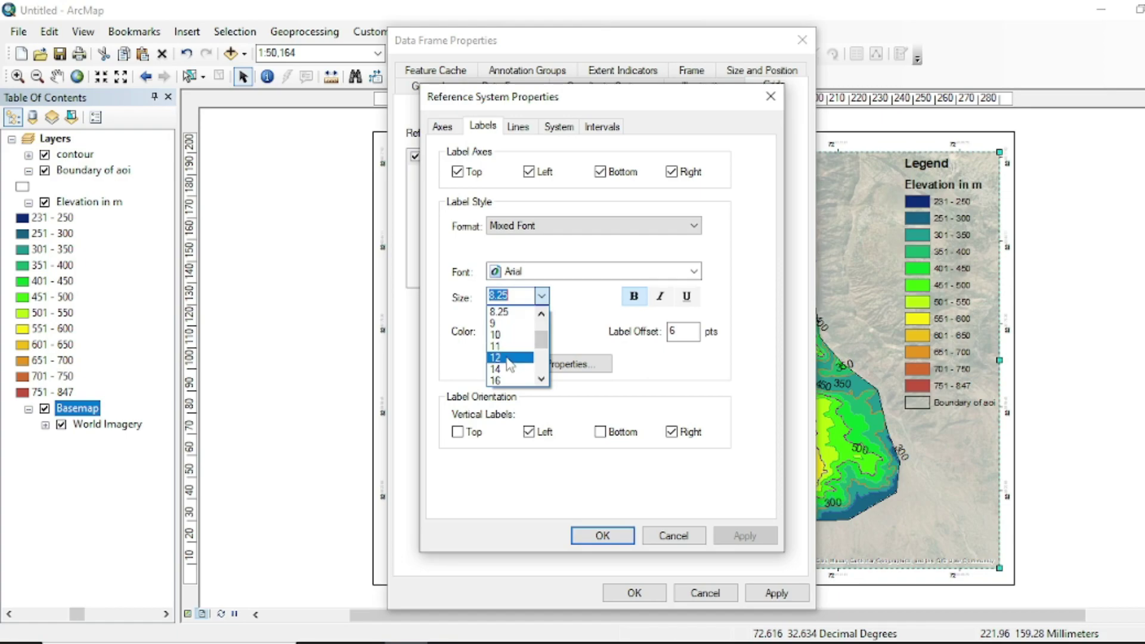
{"action": "left_click", "coordinate": [509, 360]}
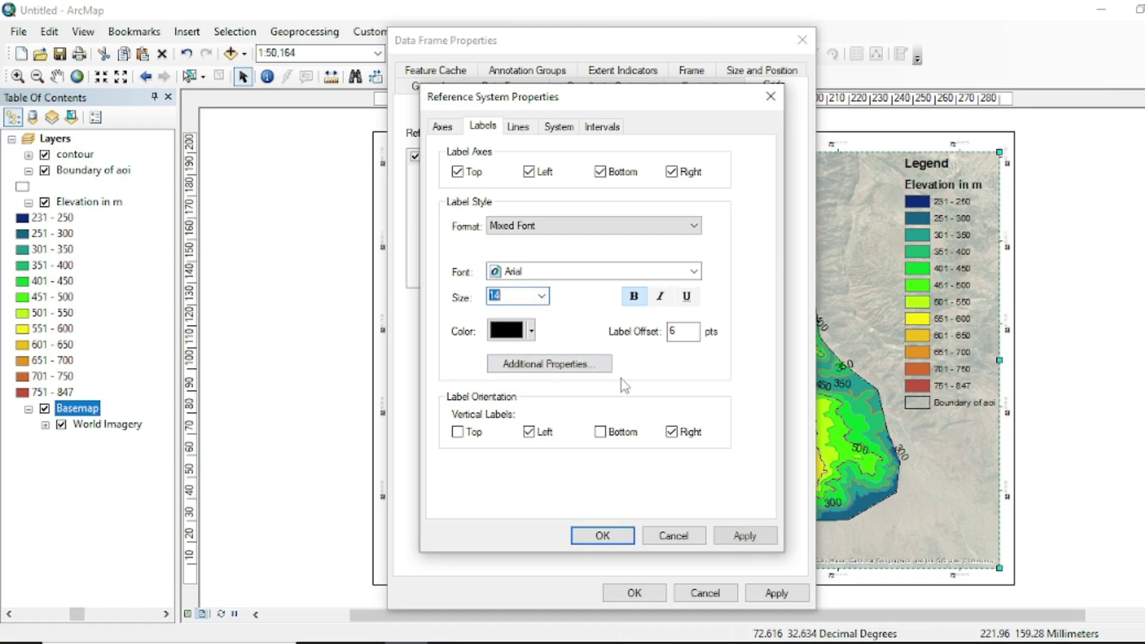
{"action": "left_click", "coordinate": [593, 540]}
{"action": "left_click", "coordinate": [634, 593]}
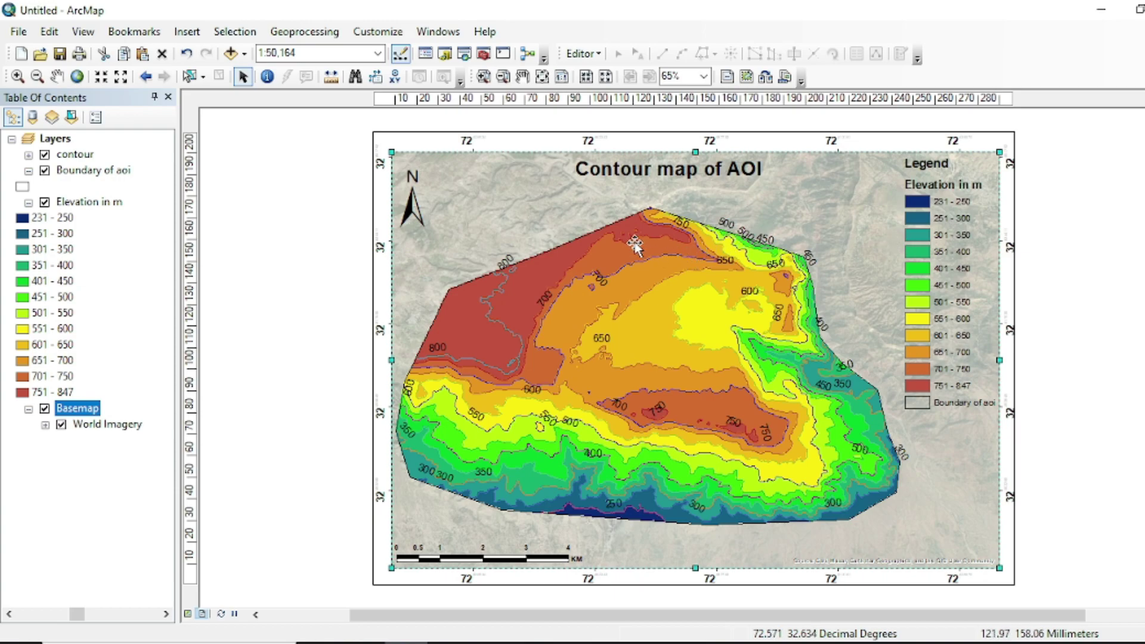
Export the map layout as a JPEG named "contour map aoi" to New folder, and open that folder in File Explorer.
{"action": "left_click", "coordinate": [19, 31]}
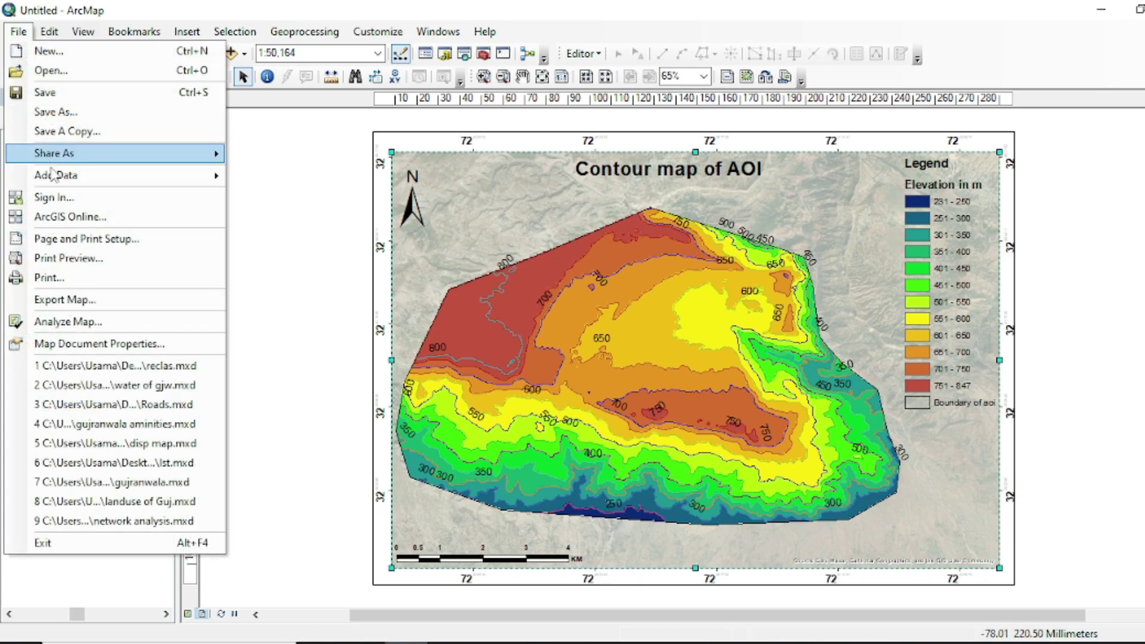
{"action": "left_click", "coordinate": [70, 307]}
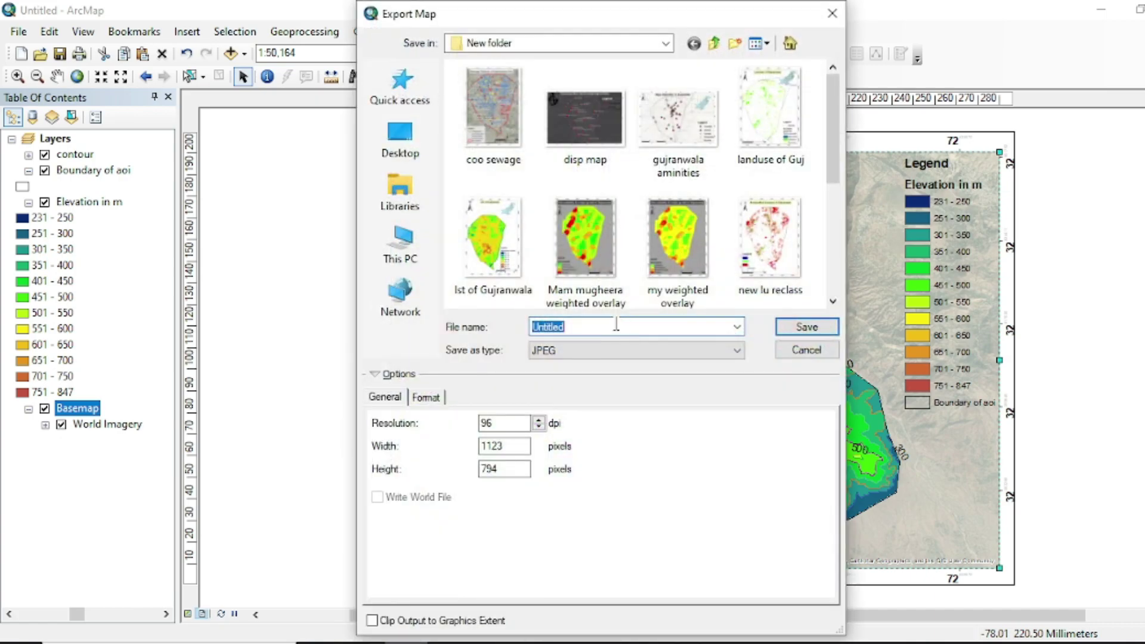
{"action": "scroll", "coordinate": [623, 271], "scroll_direction": "down", "scroll_amount": 5}
{"action": "left_click", "coordinate": [603, 328]}
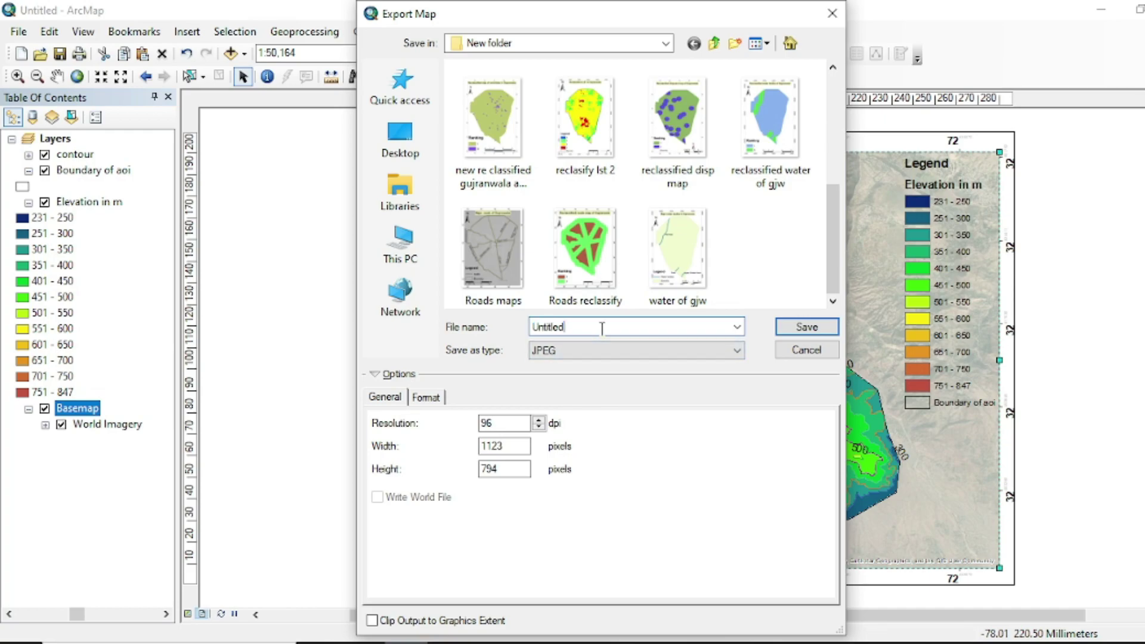
{"action": "key", "text": "BackSpace"}
{"action": "key", "text": "BackSpace"}
{"action": "type", "text": "contour map aoi"}
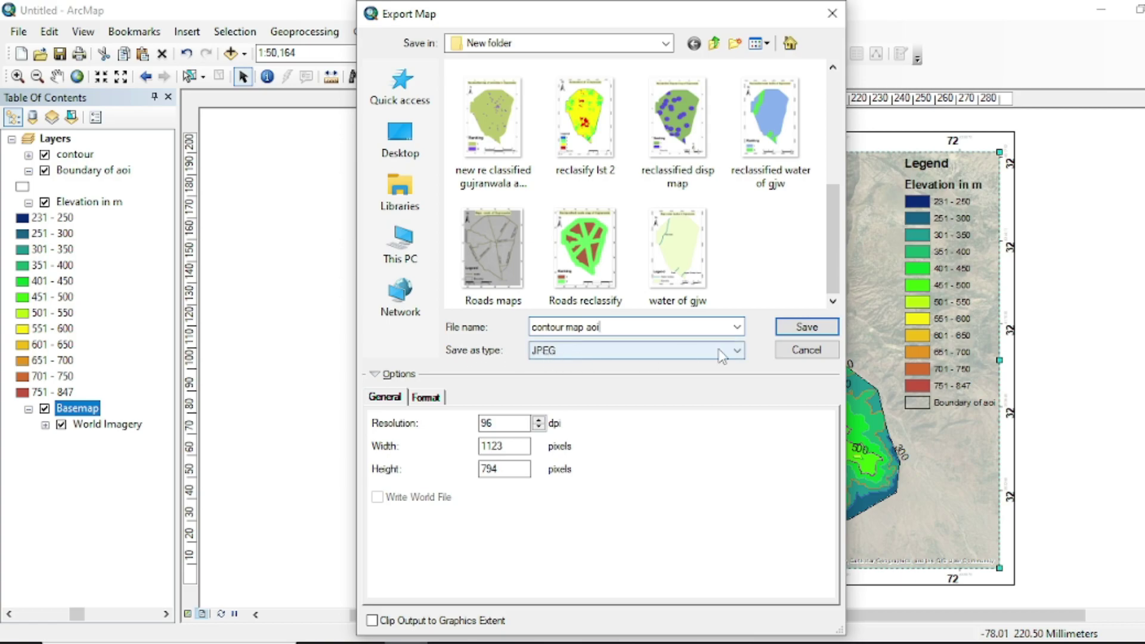
{"action": "left_click", "coordinate": [797, 333]}
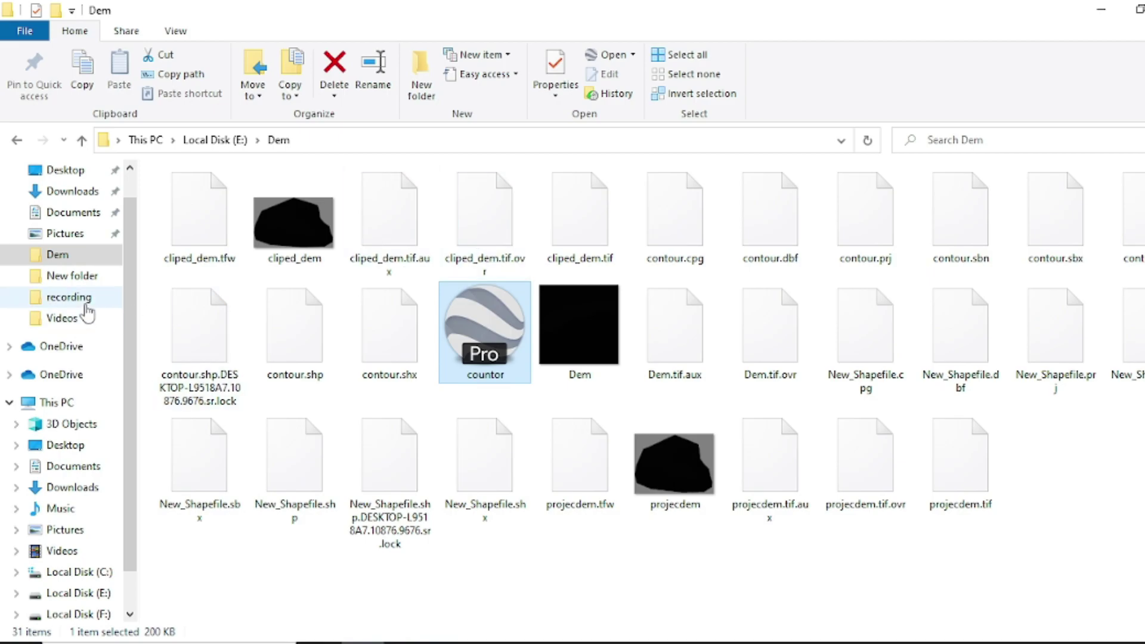
{"action": "left_click", "coordinate": [71, 276]}
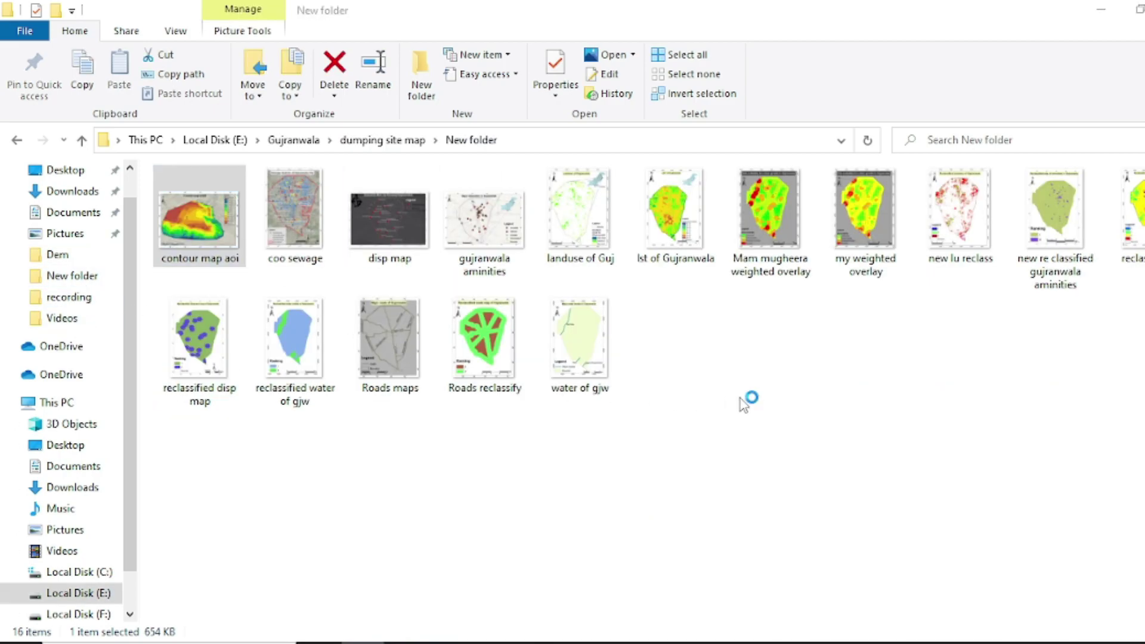